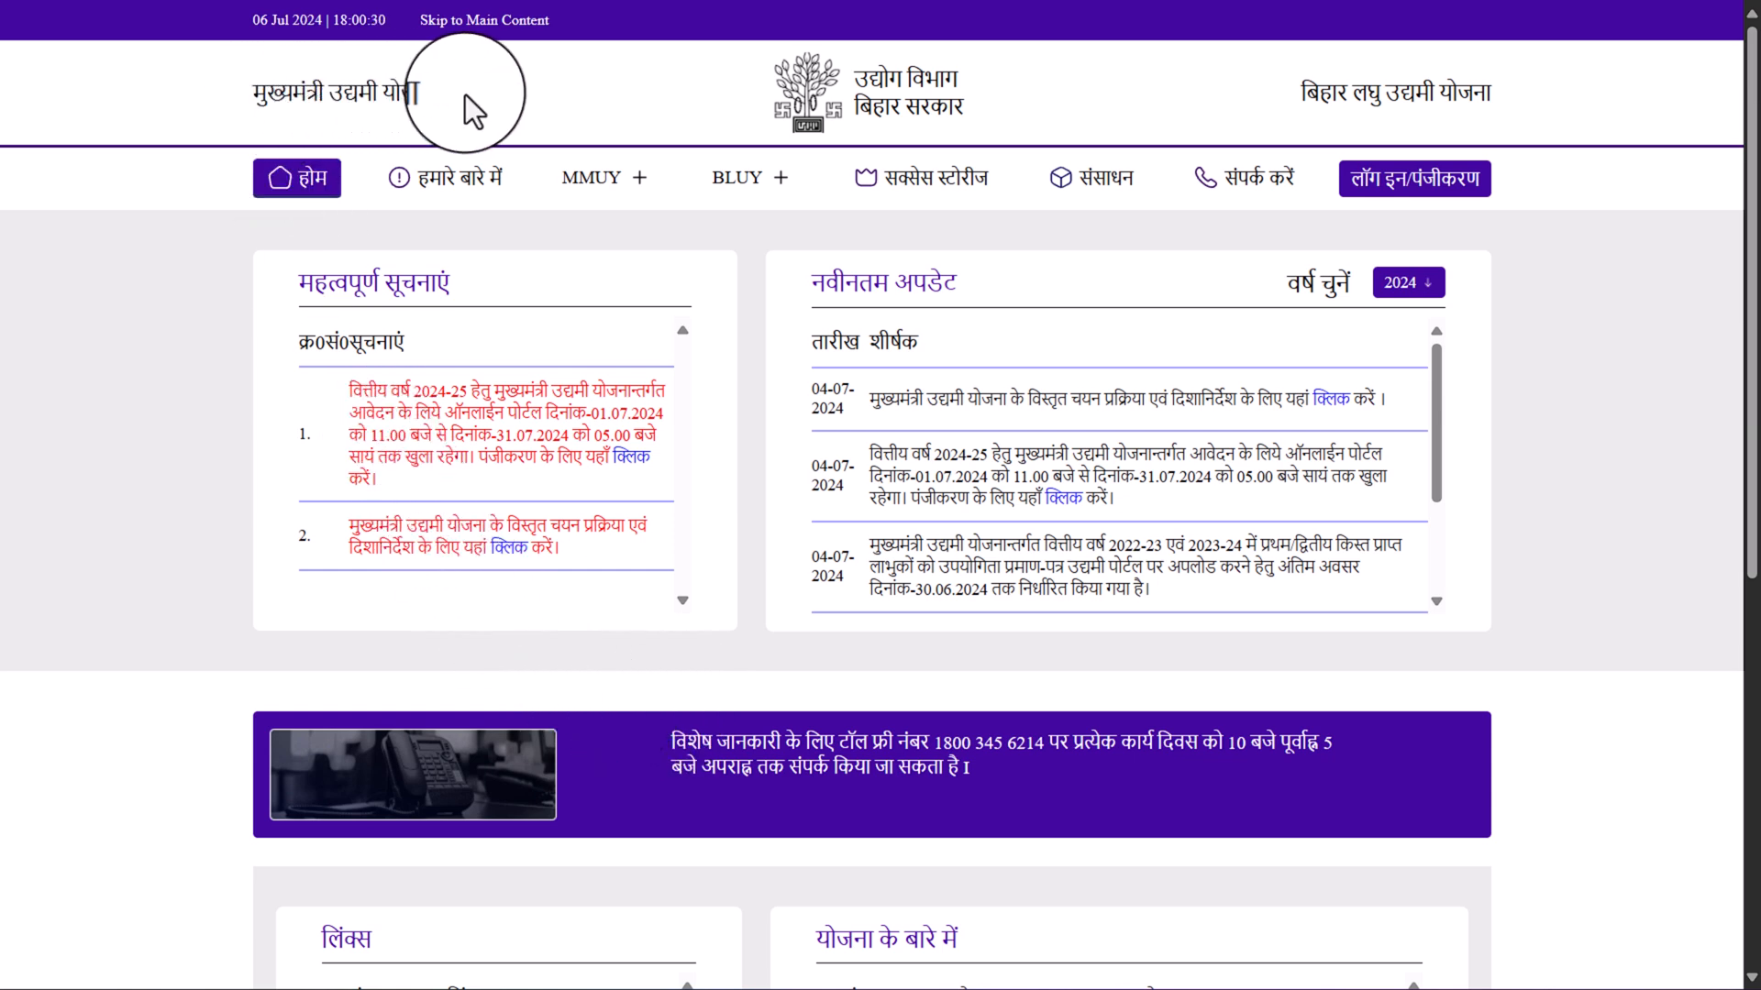
# - Return Home from the notice link and choose MMUY under लॉग इन/पंजीकरण to reach the login page
pyautogui.click(631, 467)
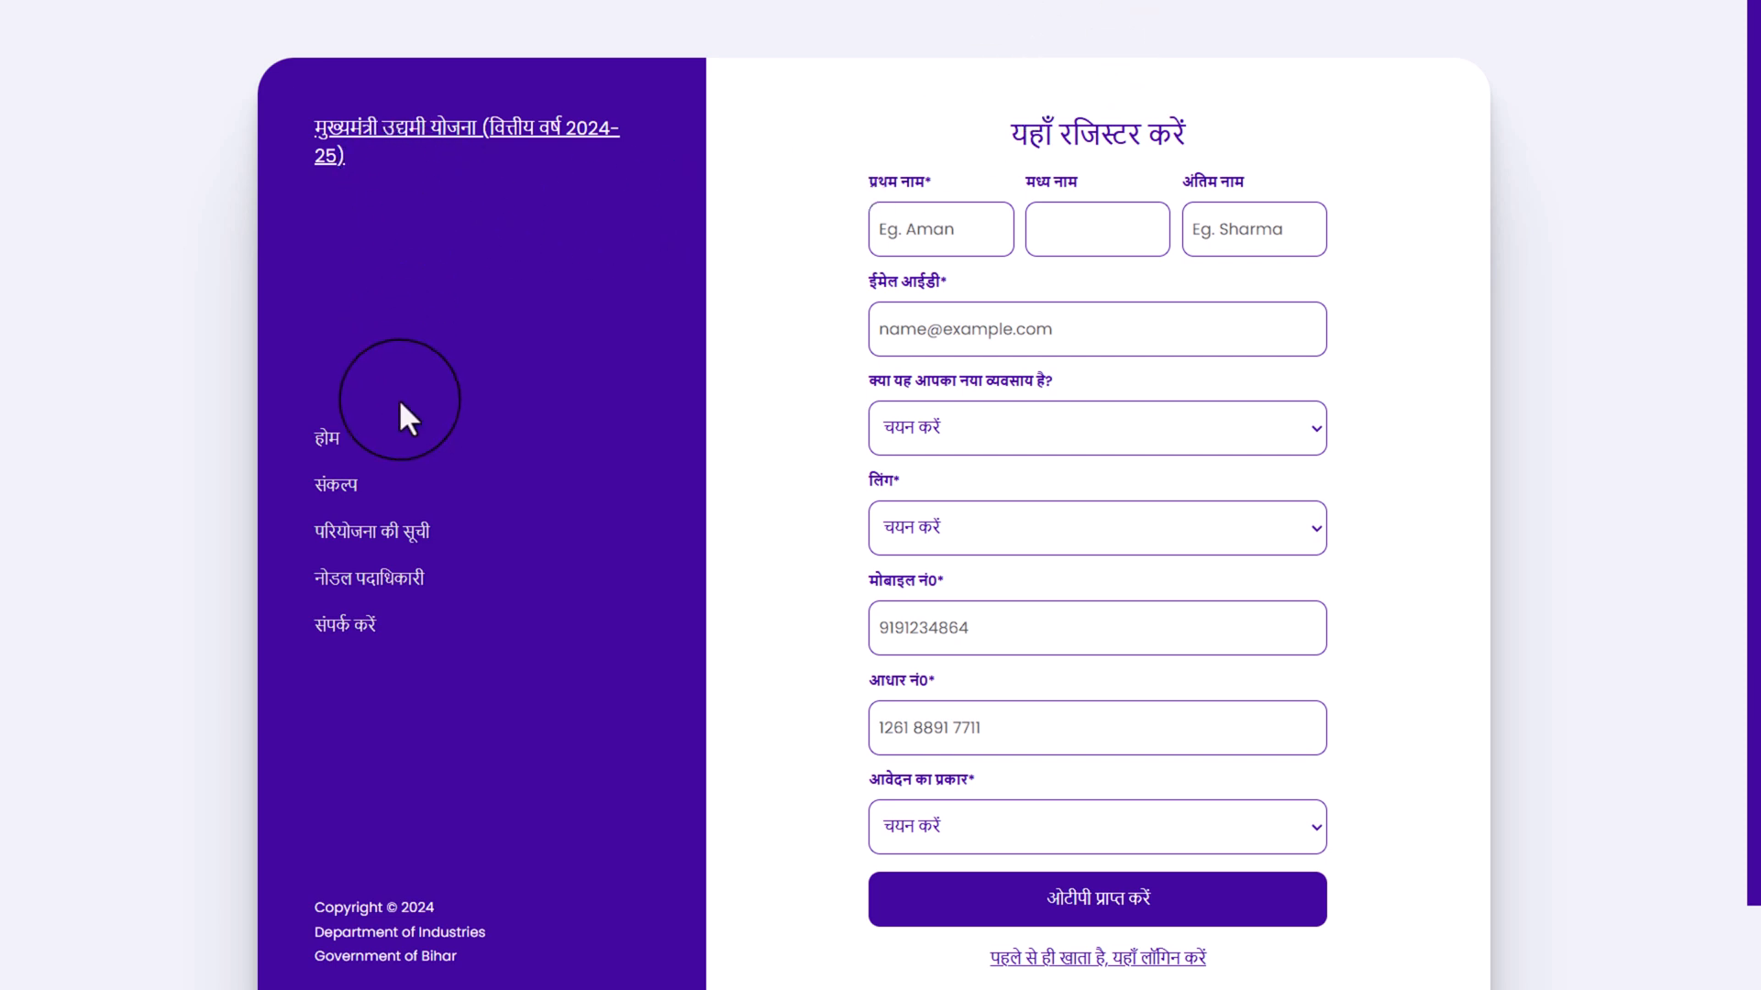
pyautogui.click(326, 437)
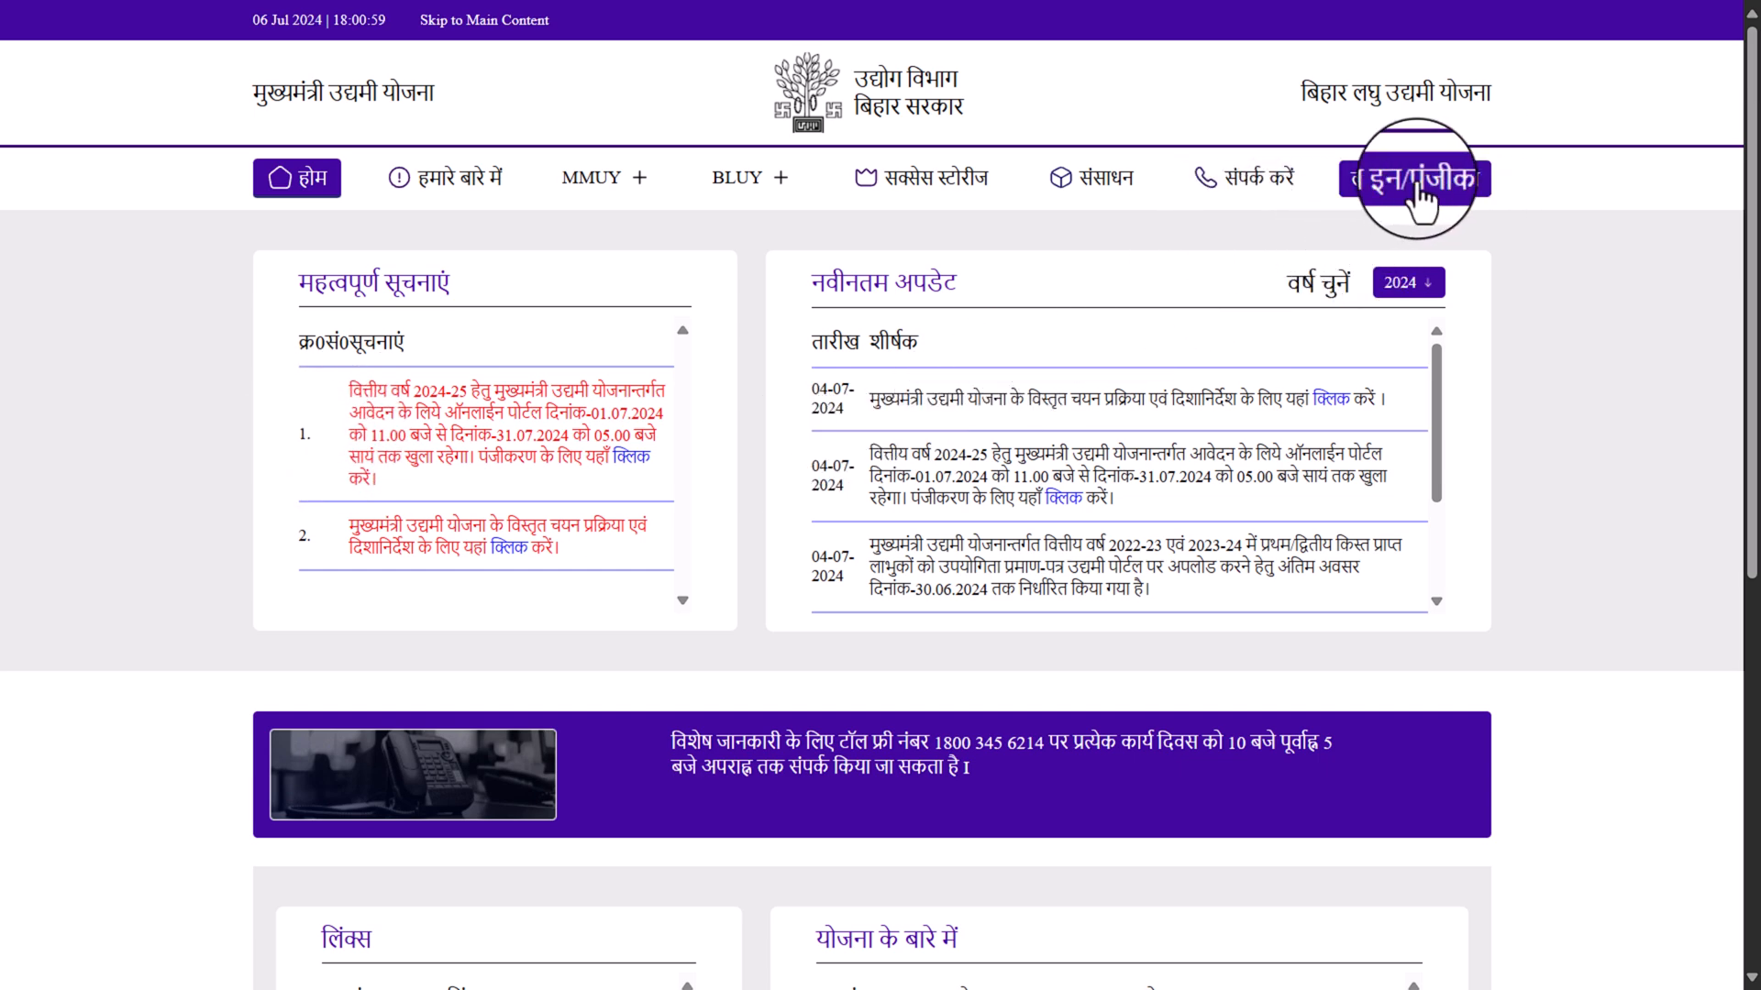
pyautogui.click(1398, 195)
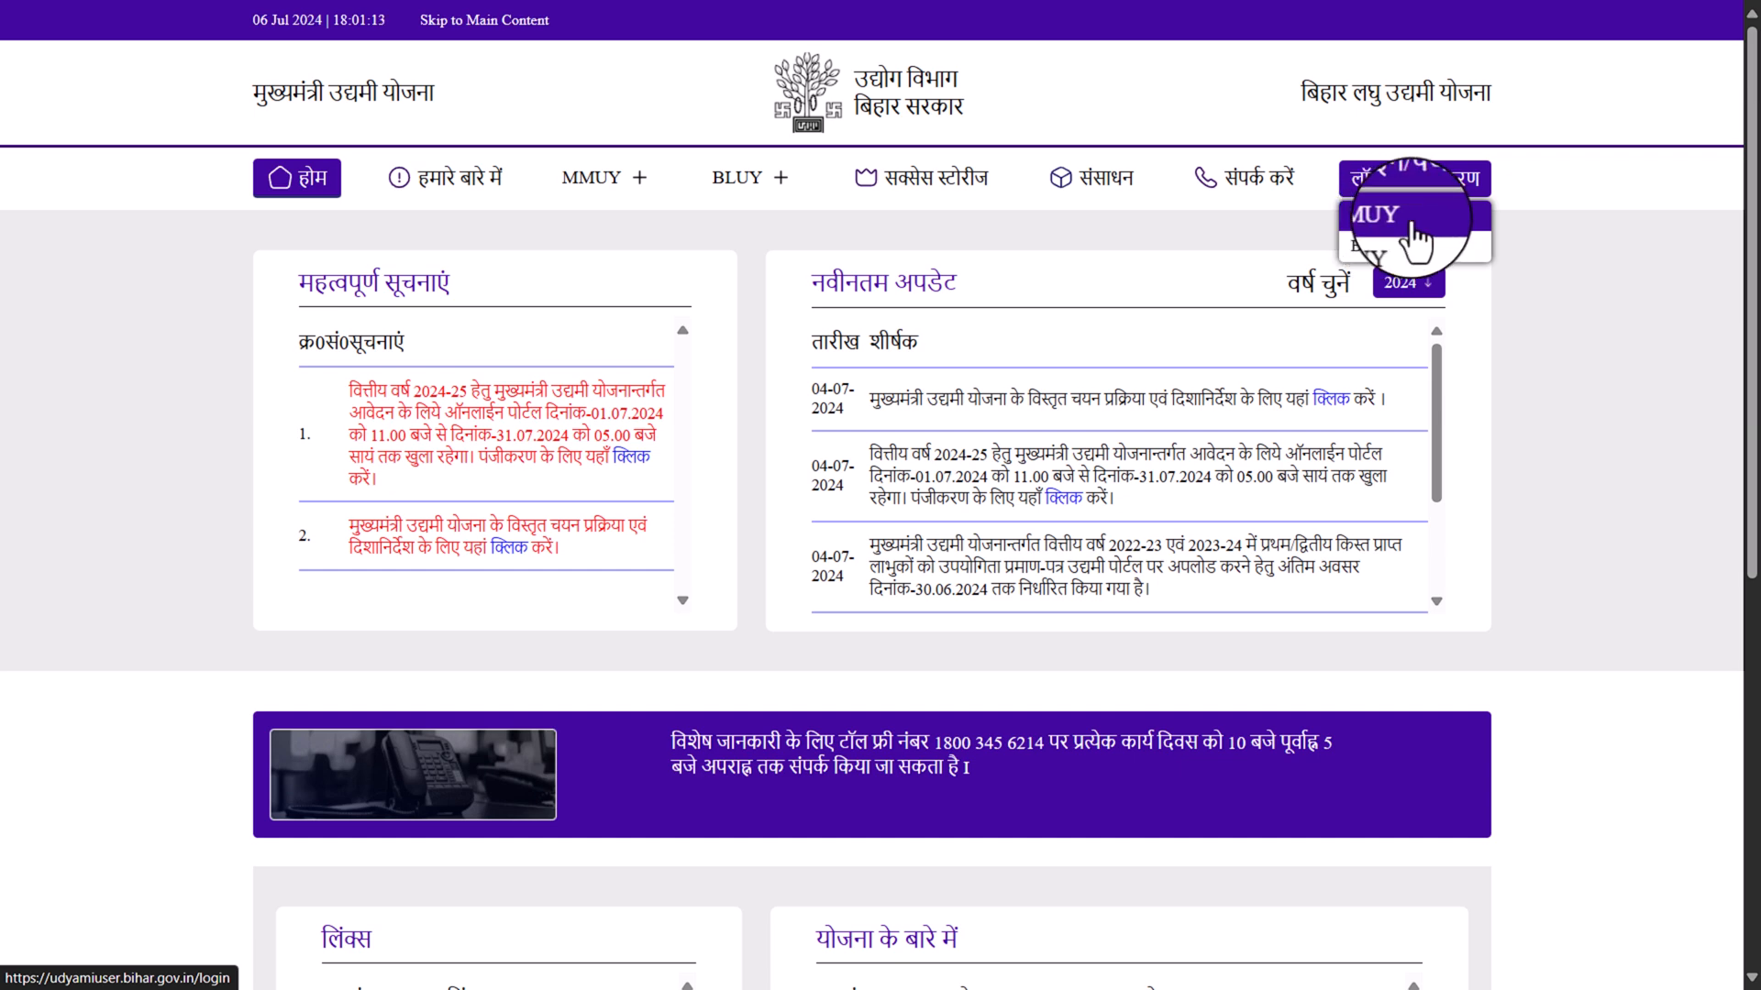
pyautogui.click(1384, 221)
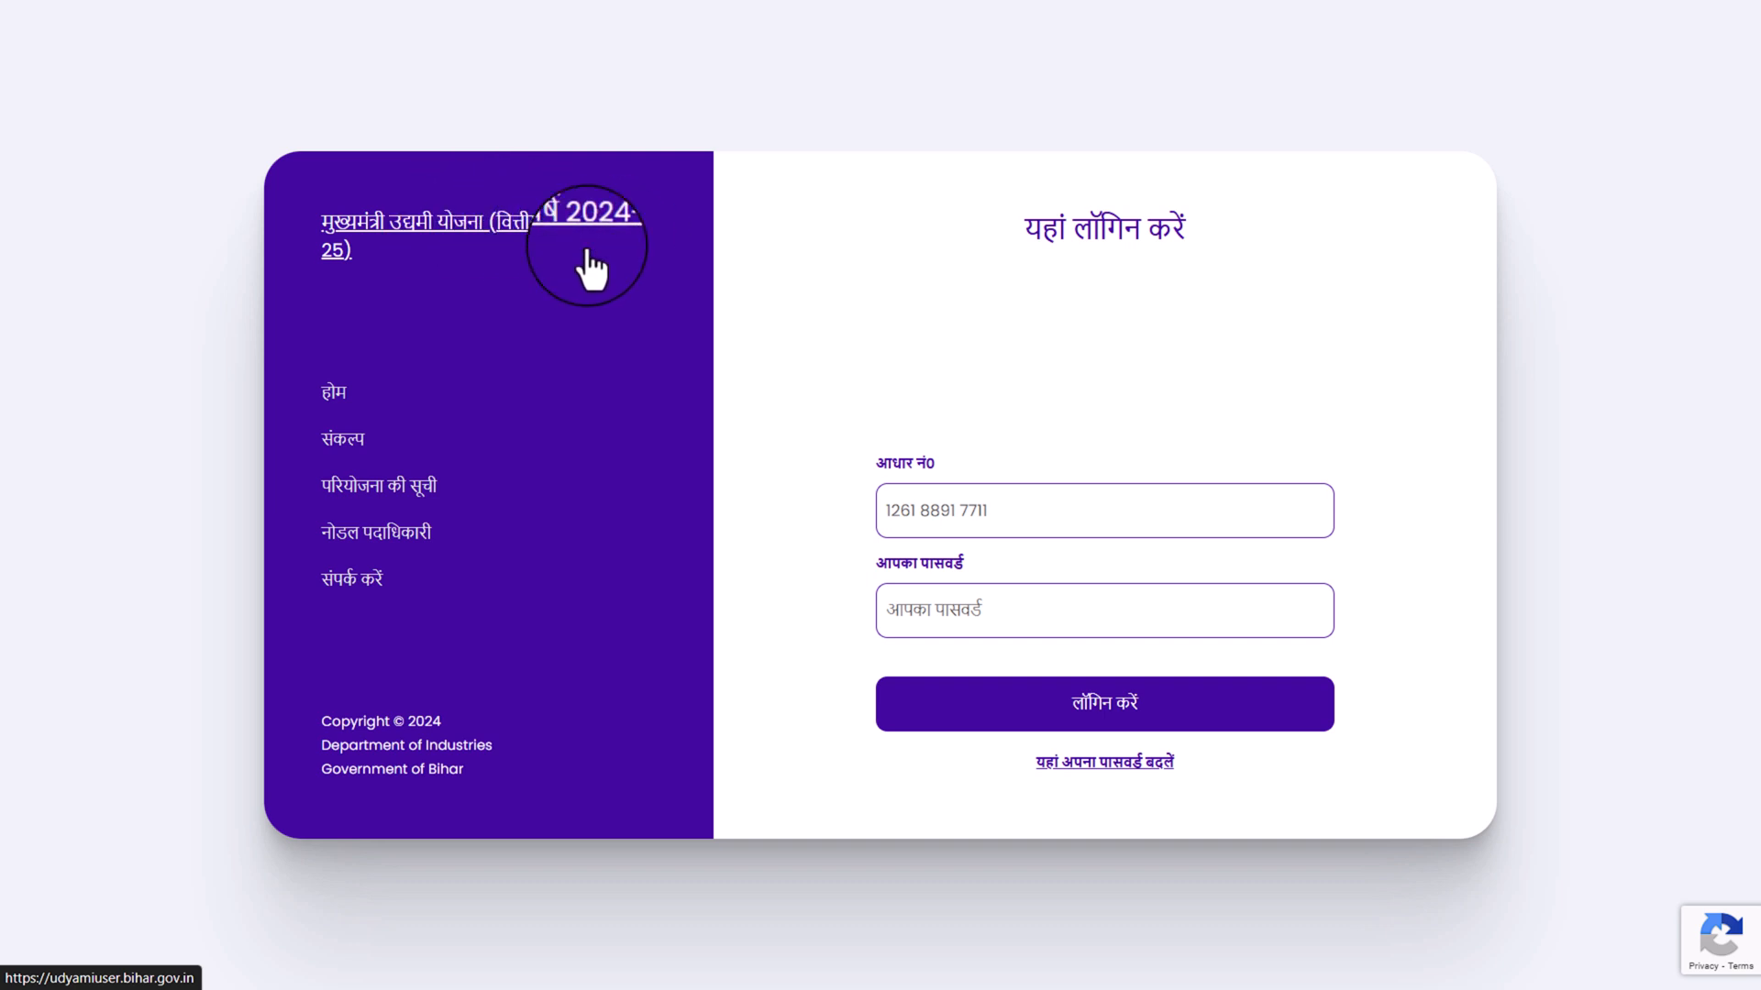
# - Switch from the login page to the 2024-25 registration form and visit the empty name and e-mail fields
pyautogui.click(445, 234)
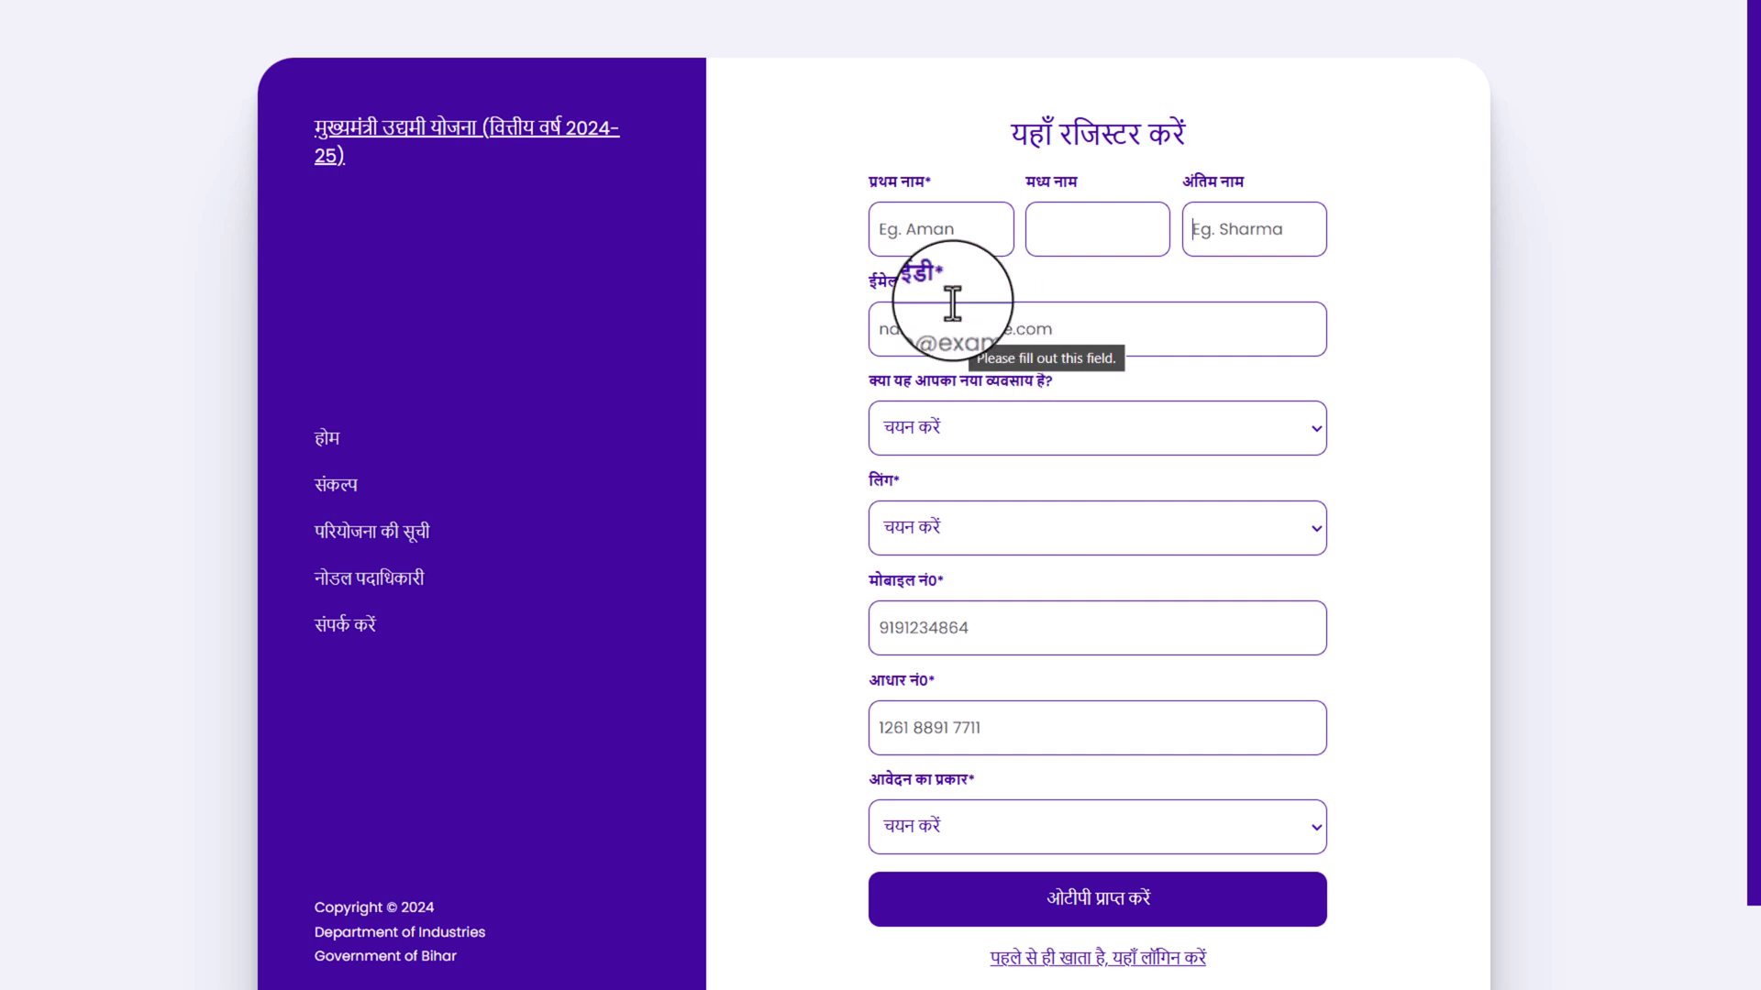
pyautogui.click(1064, 226)
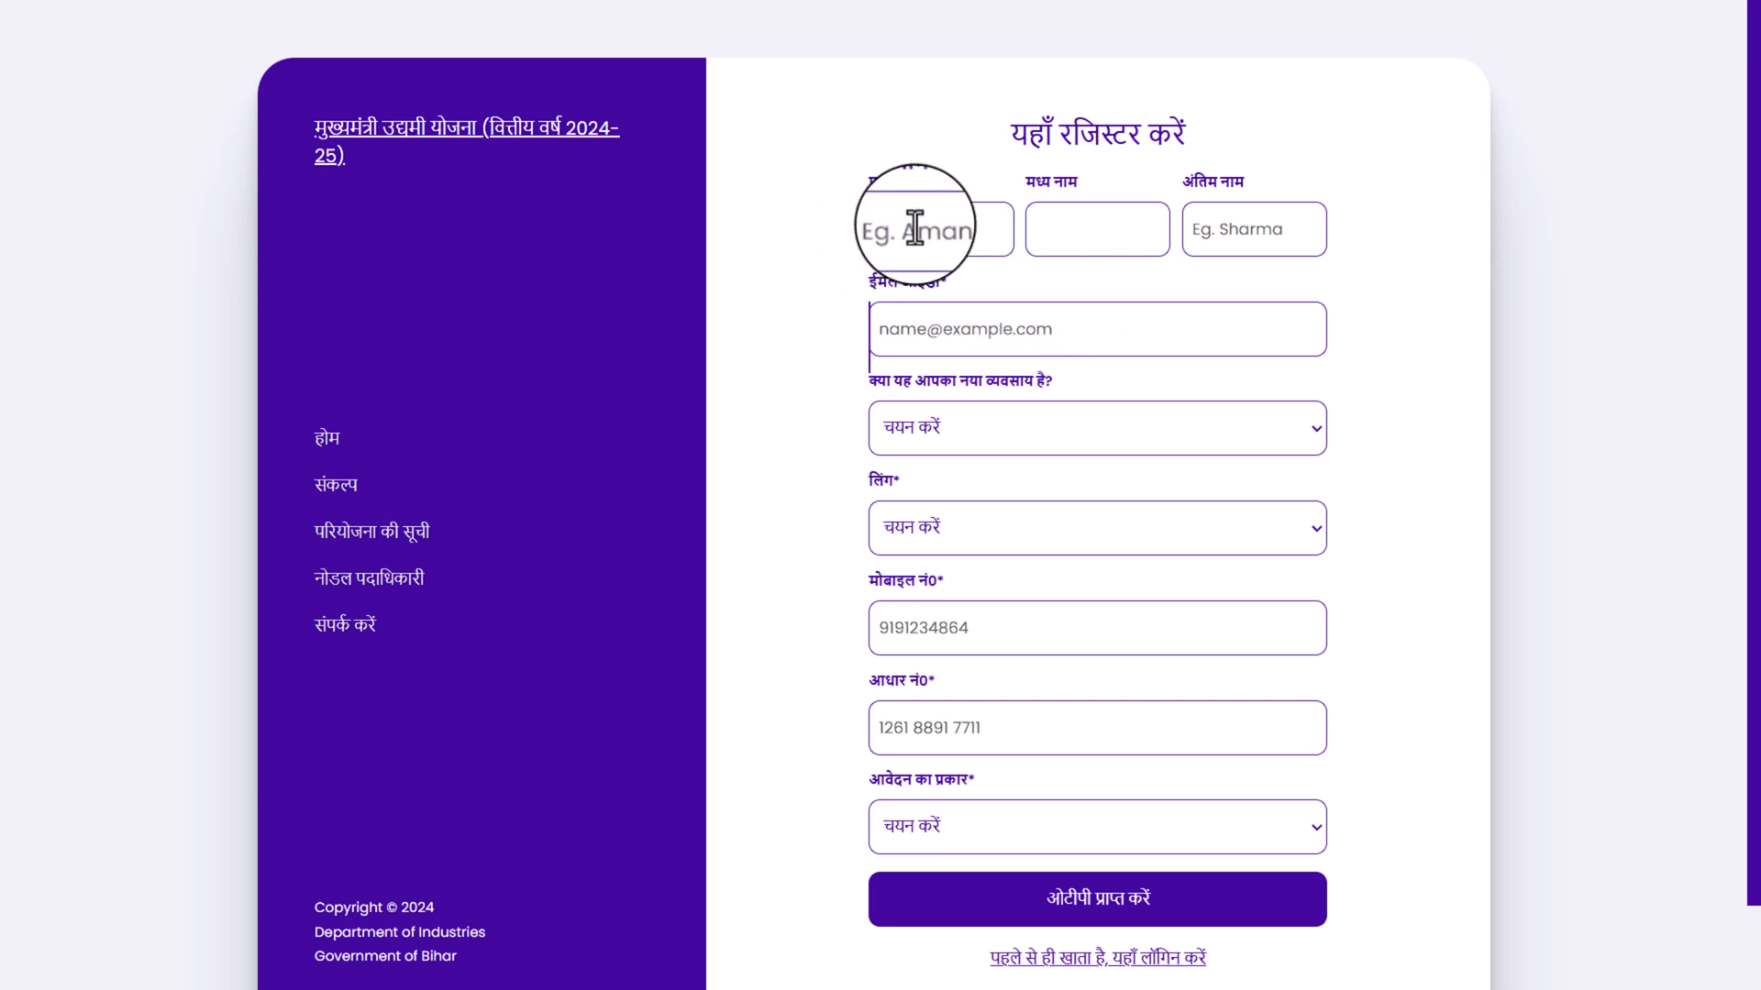
pyautogui.click(911, 231)
pyautogui.click(1069, 286)
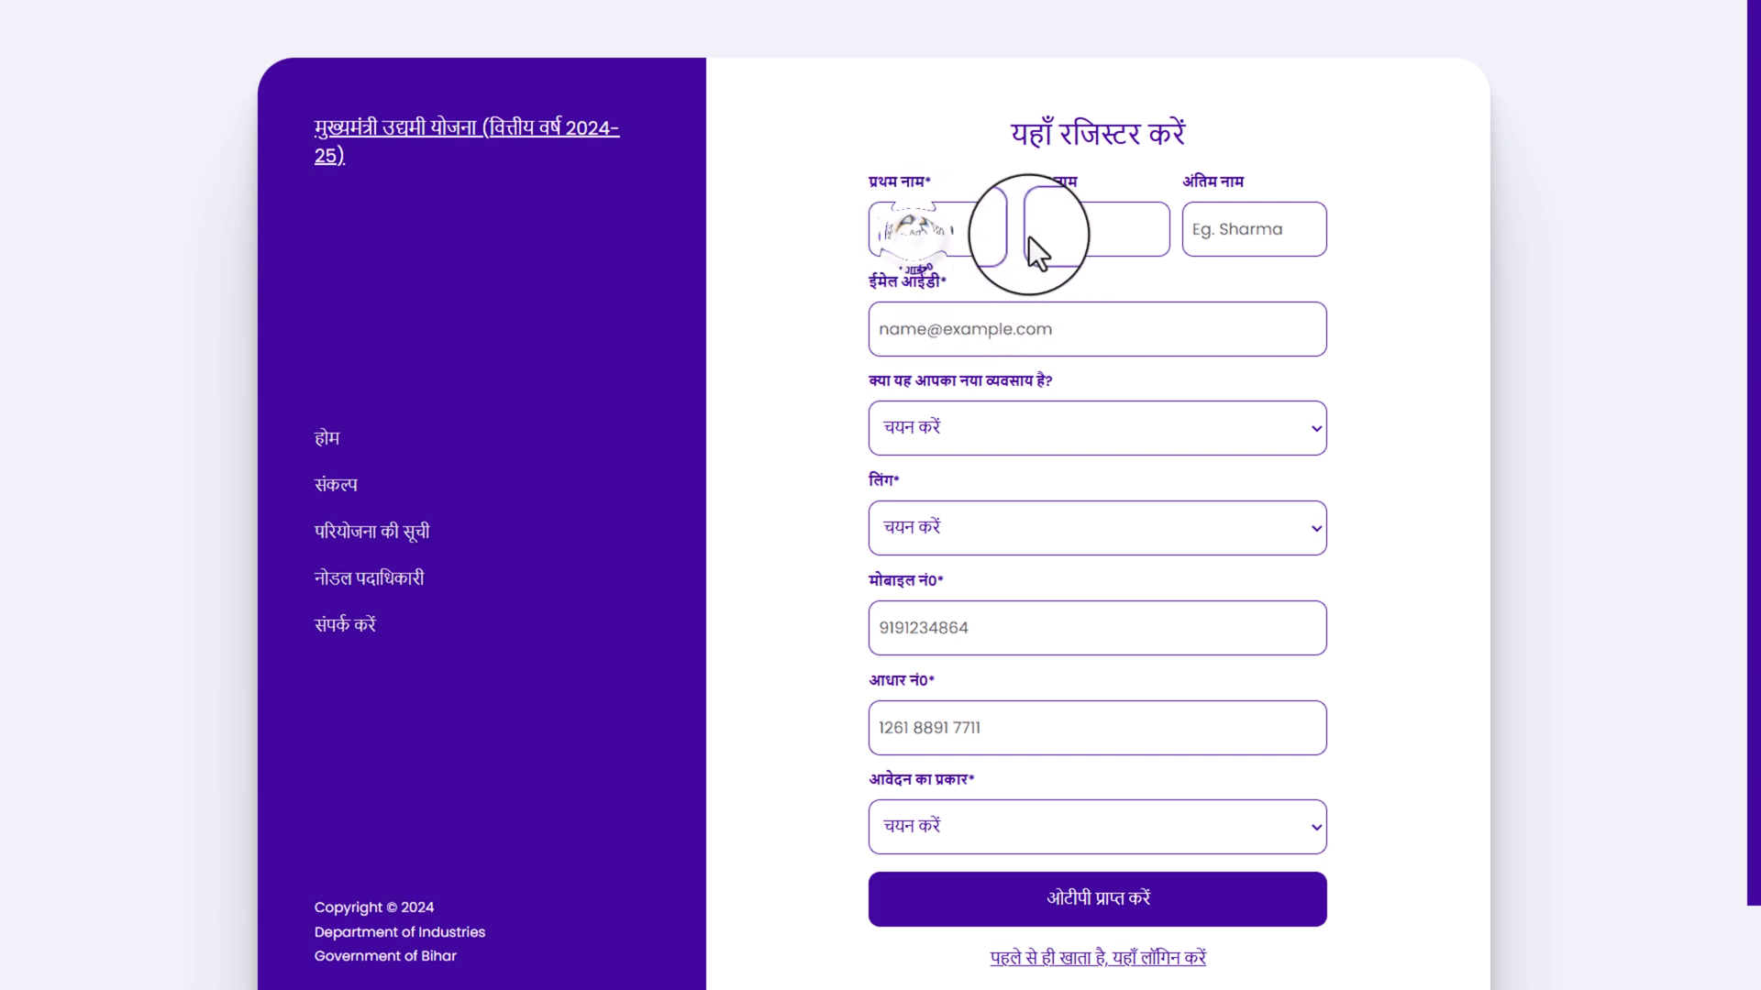
pyautogui.click(1225, 230)
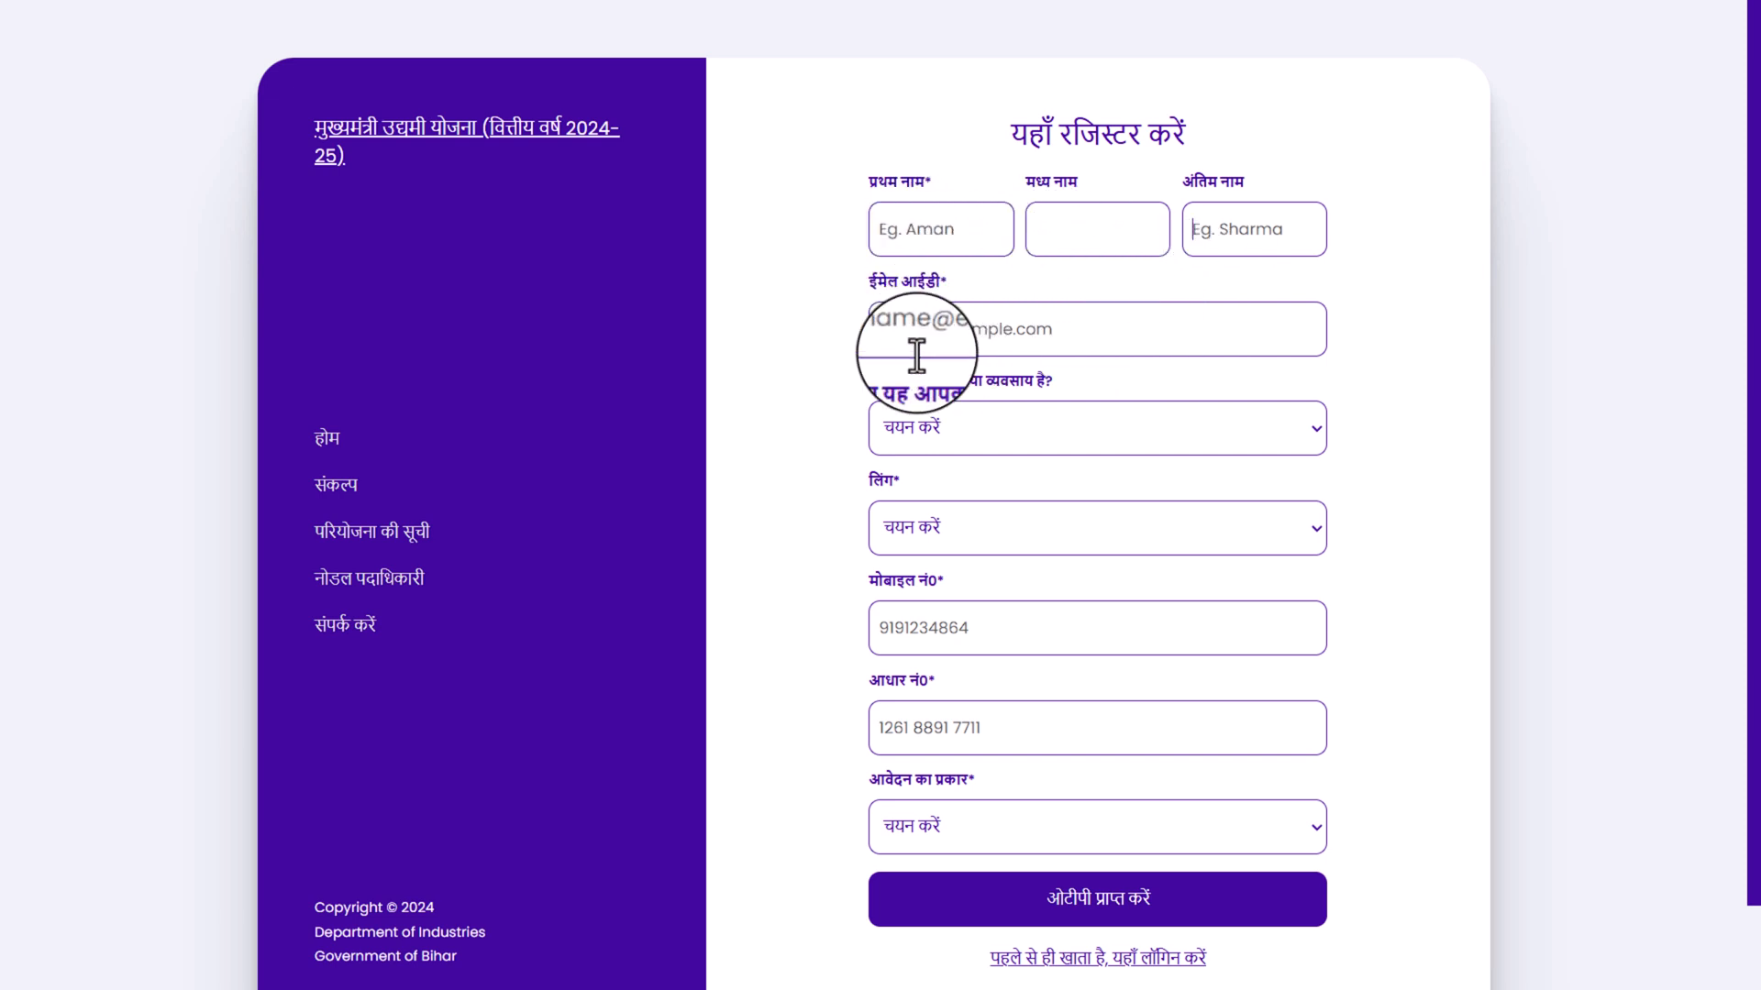
pyautogui.click(886, 331)
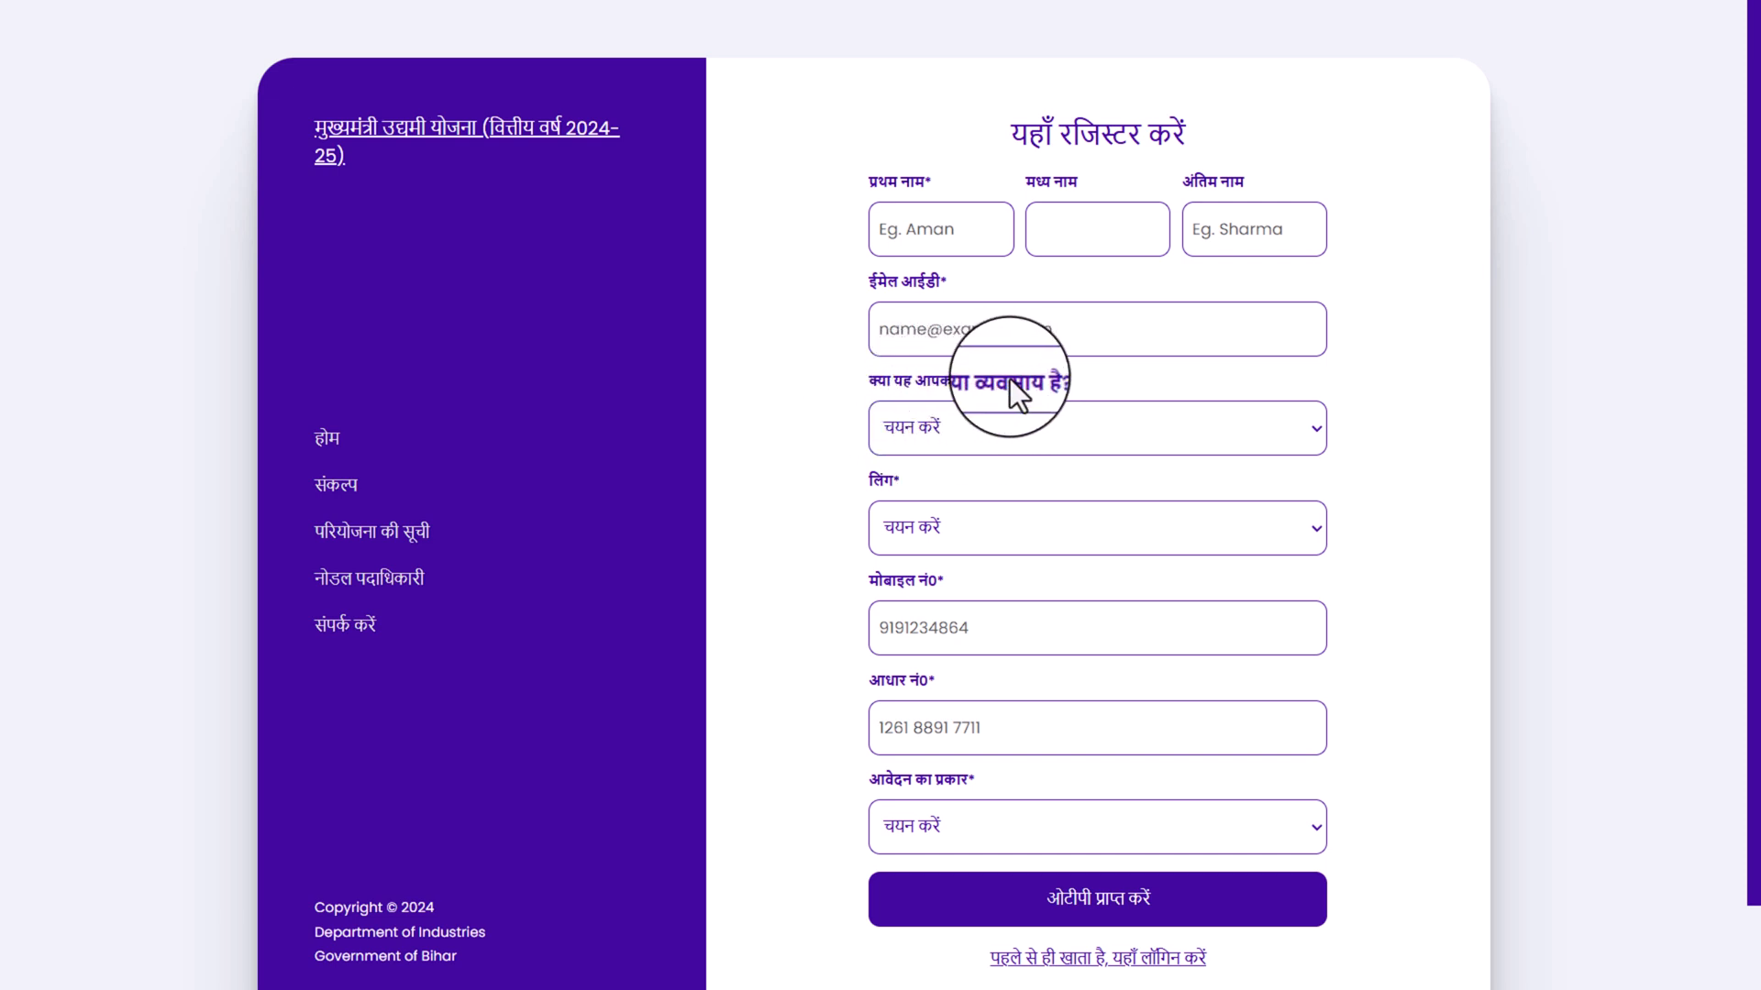
# - Answer Yes to new business and choose पुरुष as gender, then move to the Aadhaar and category fields
pyautogui.click(959, 425)
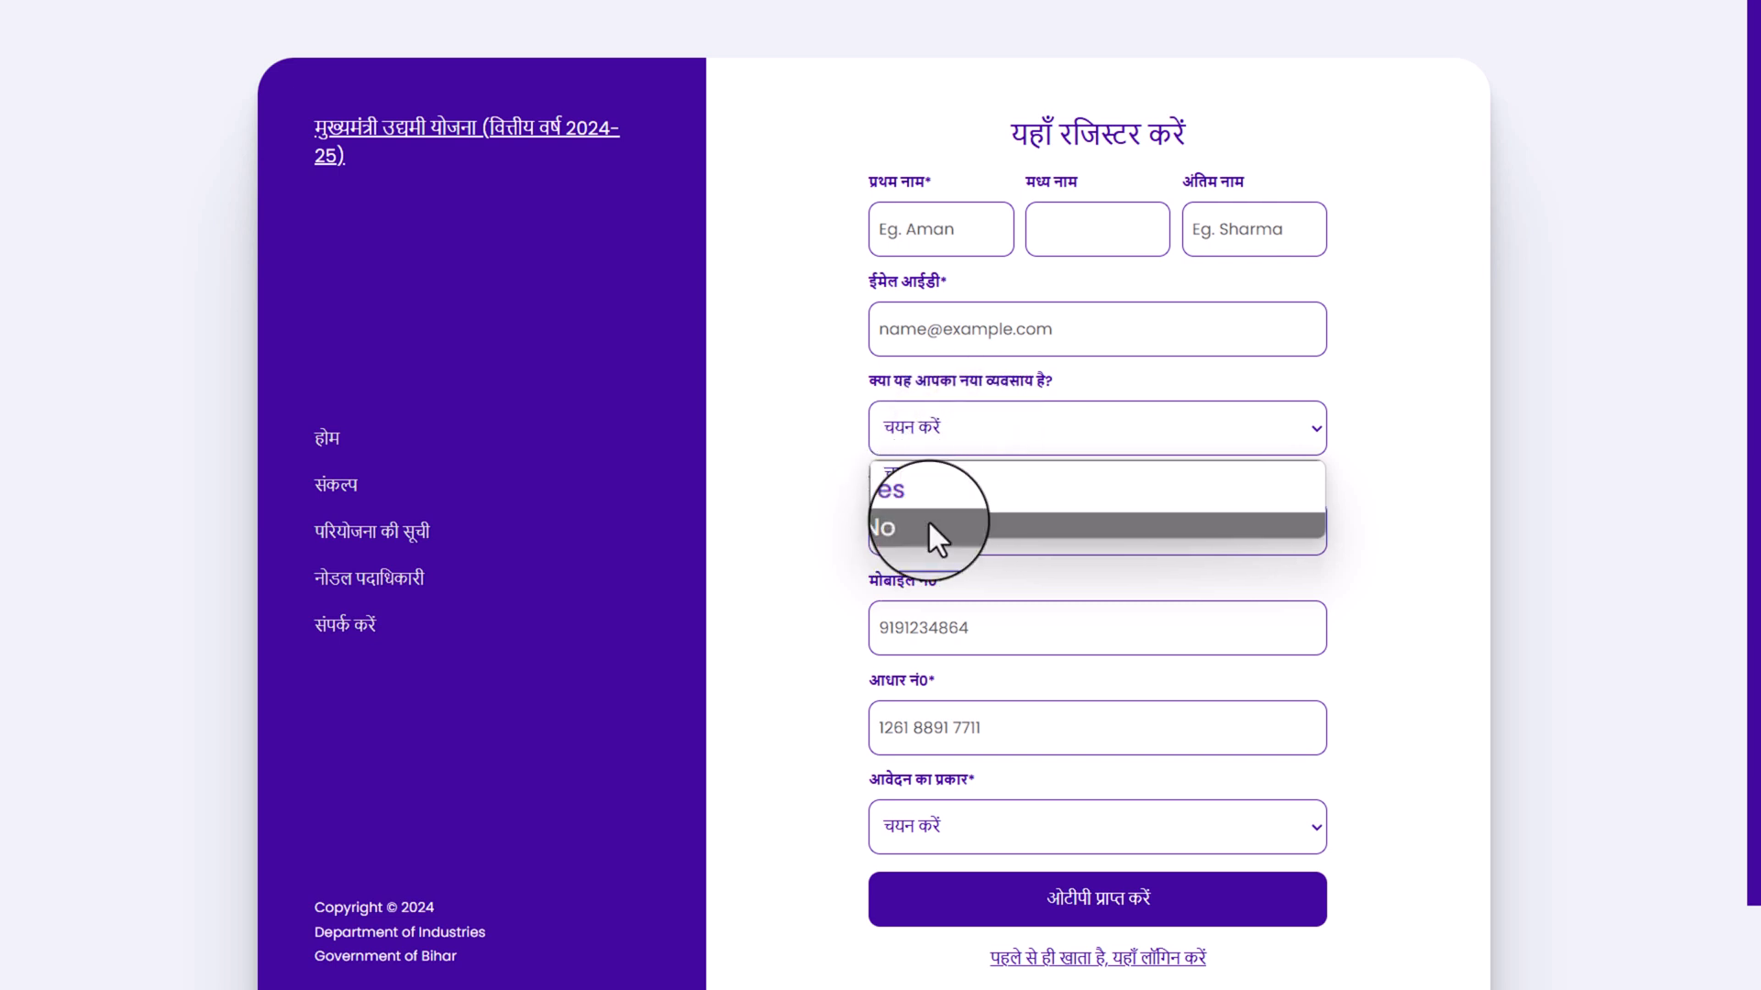
pyautogui.click(932, 495)
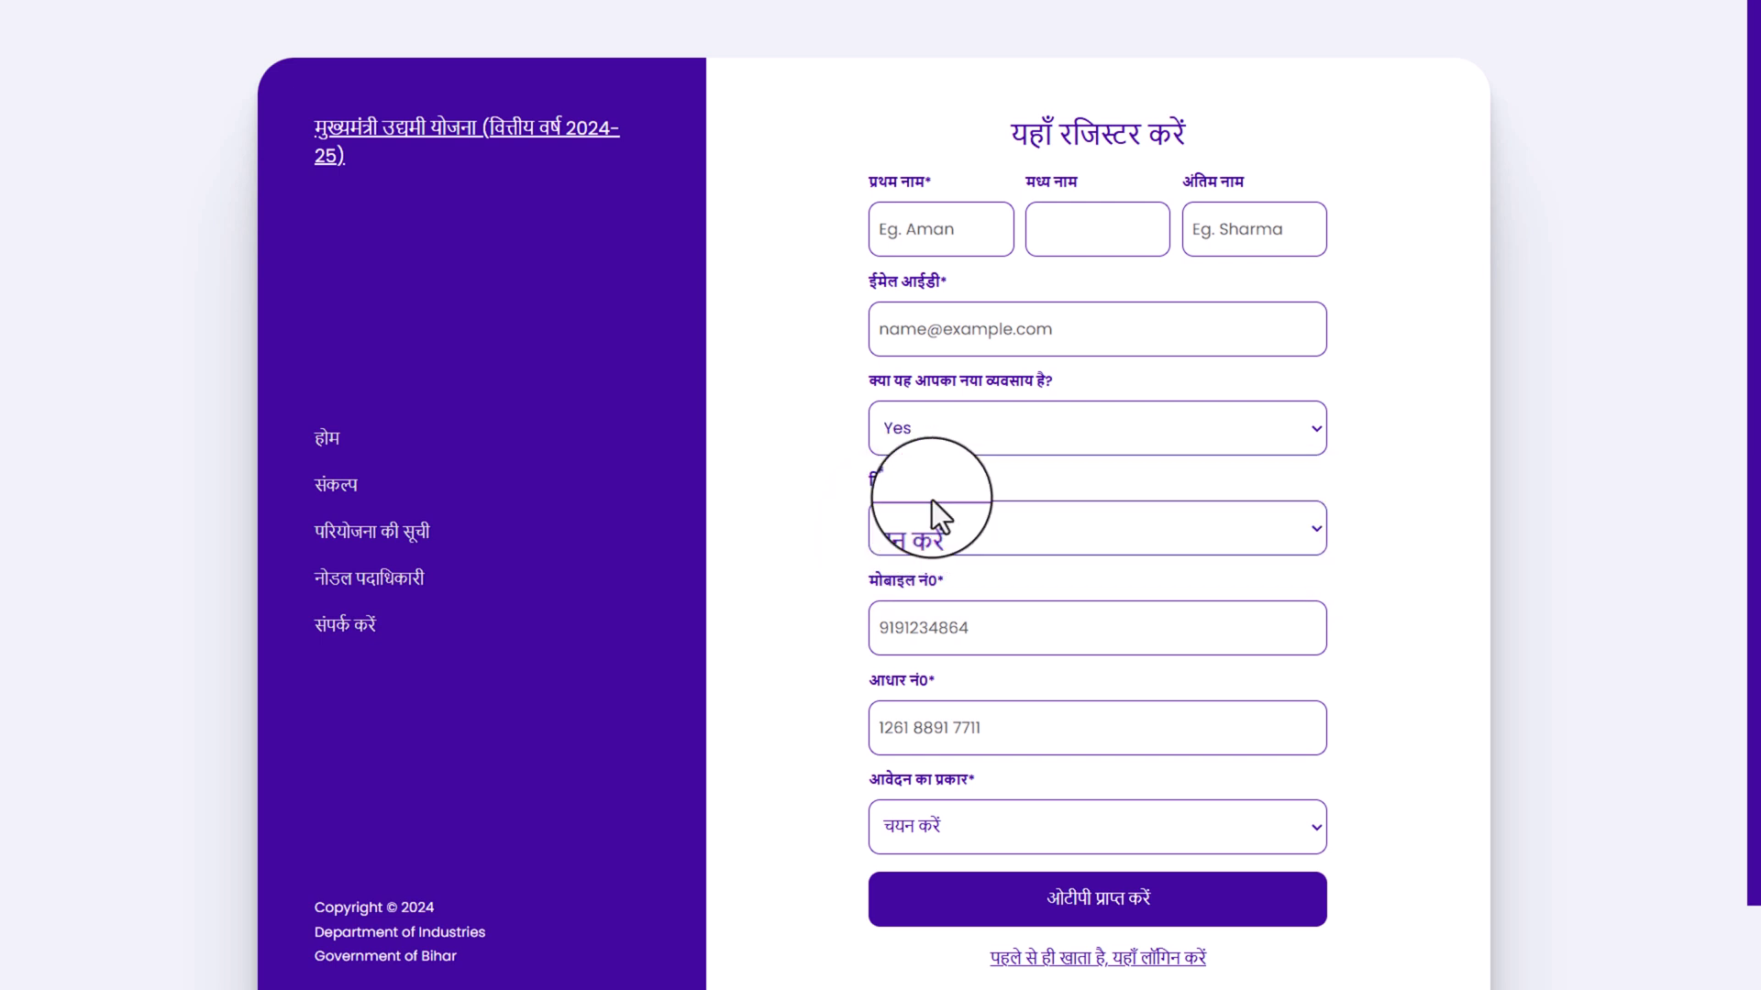
pyautogui.click(891, 532)
pyautogui.click(919, 623)
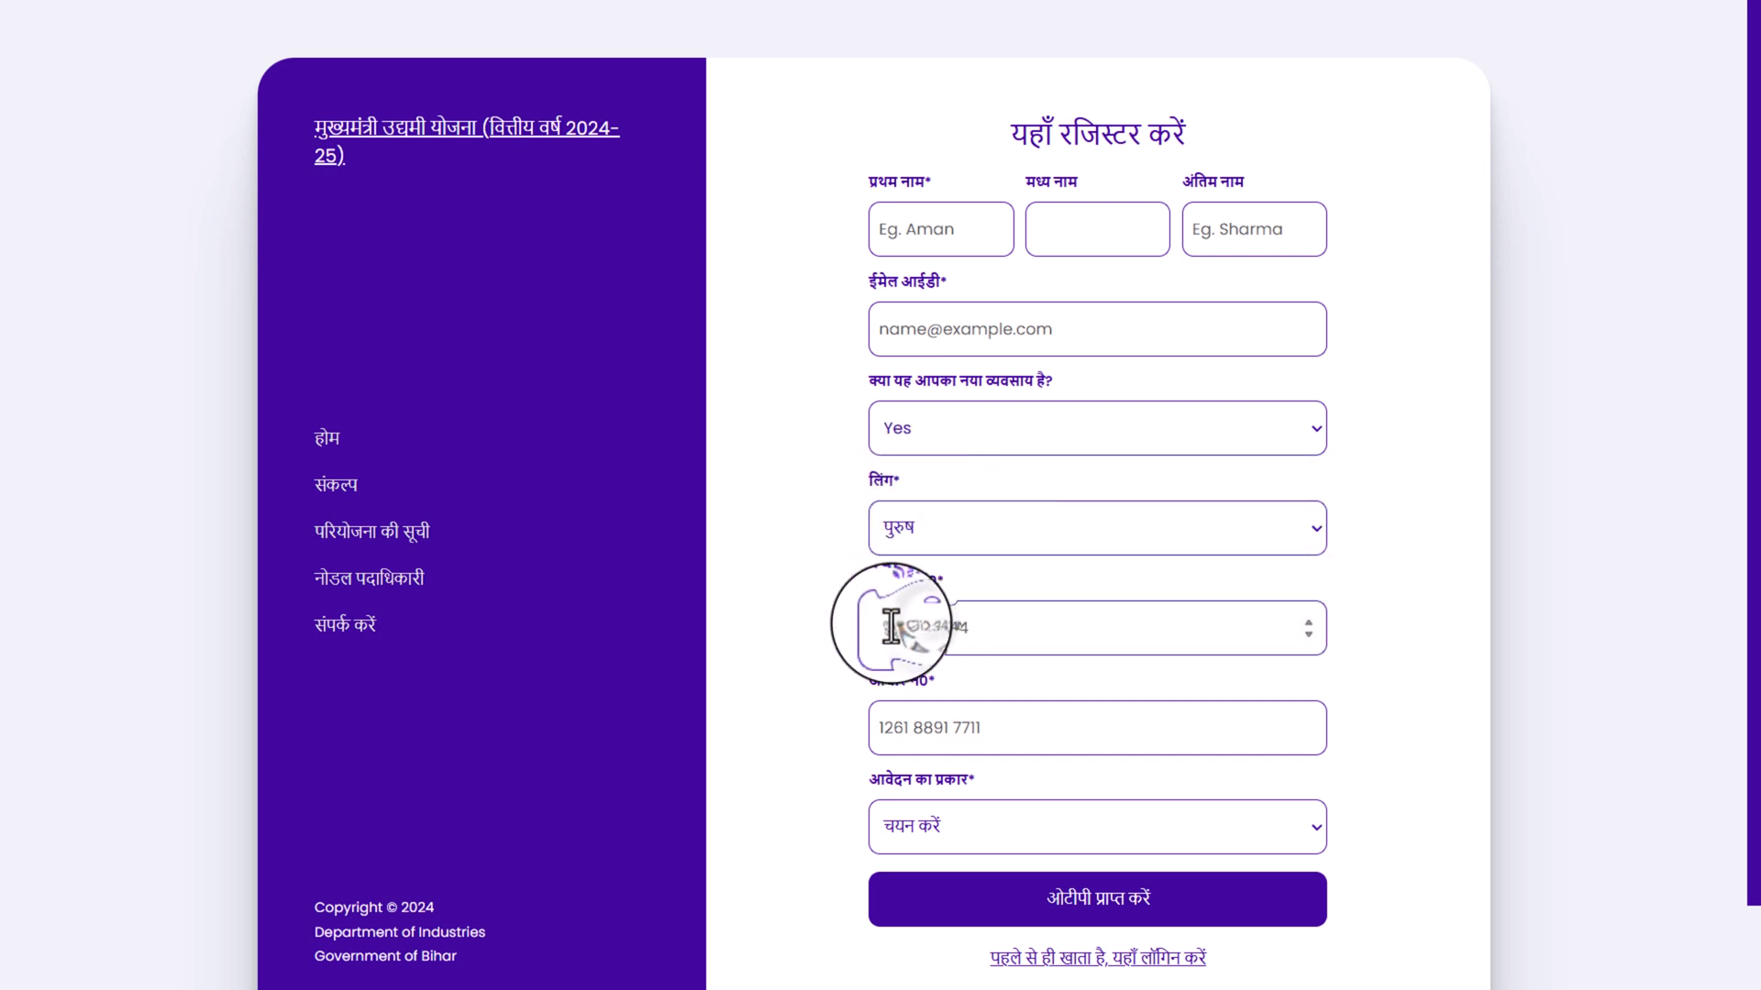
pyautogui.click(909, 728)
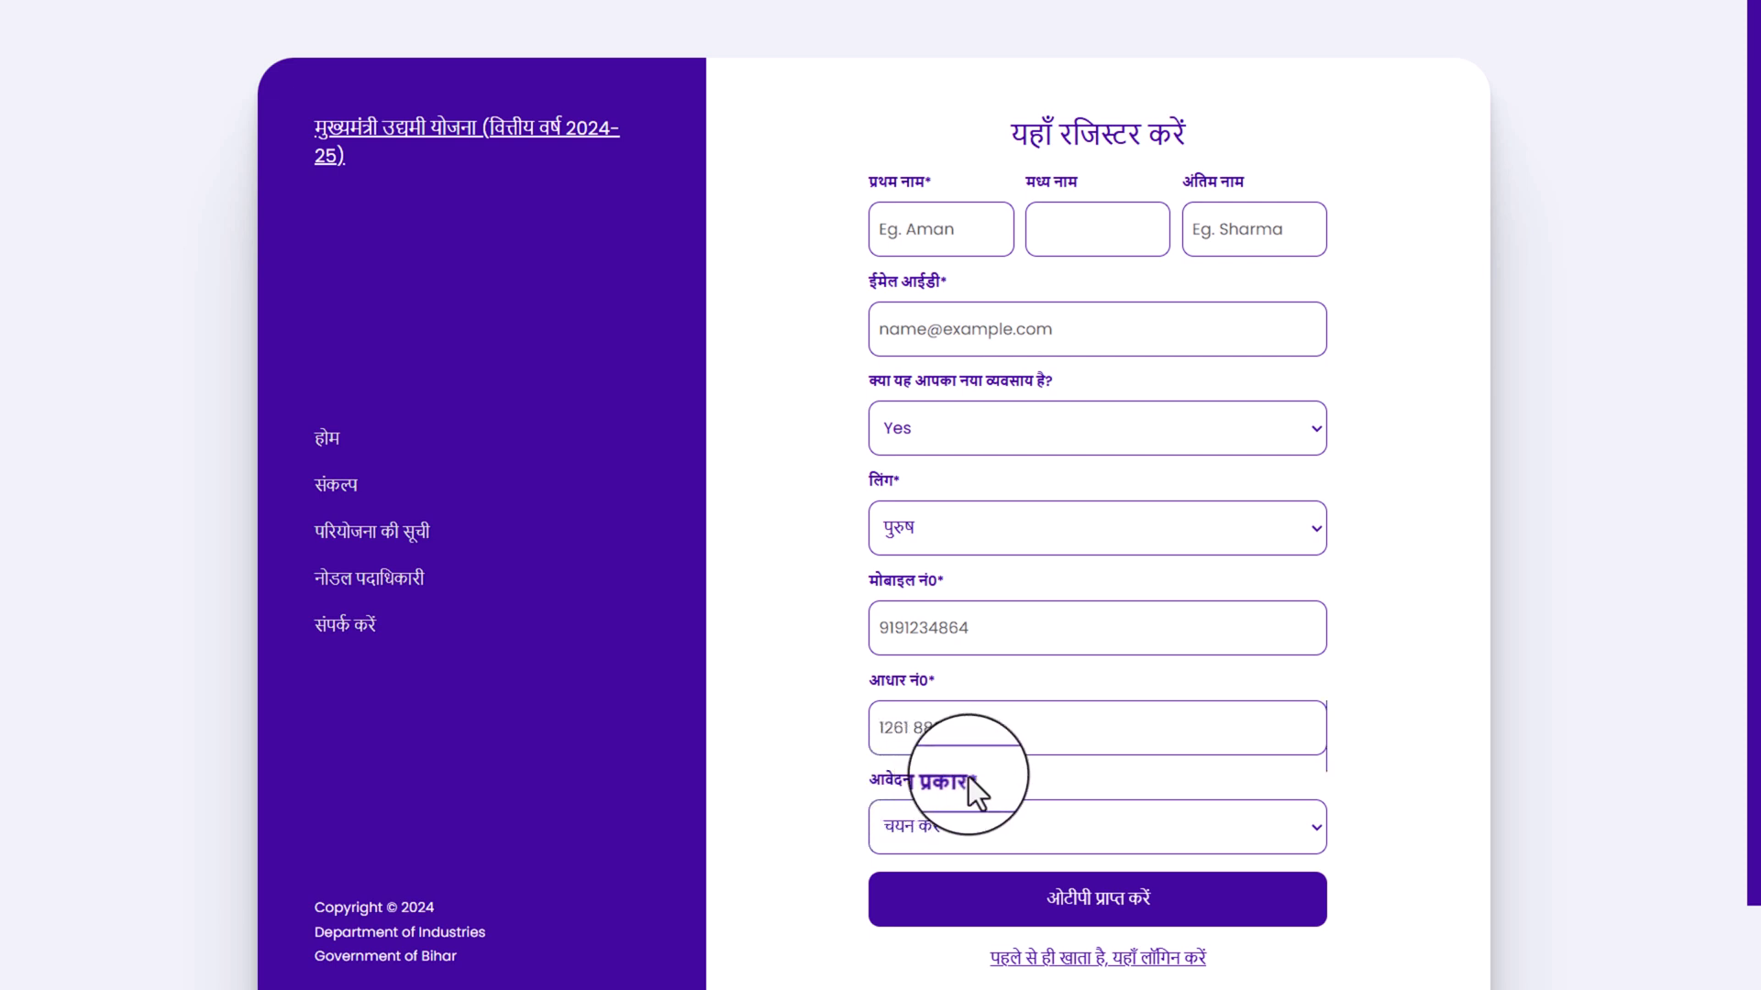
pyautogui.click(925, 833)
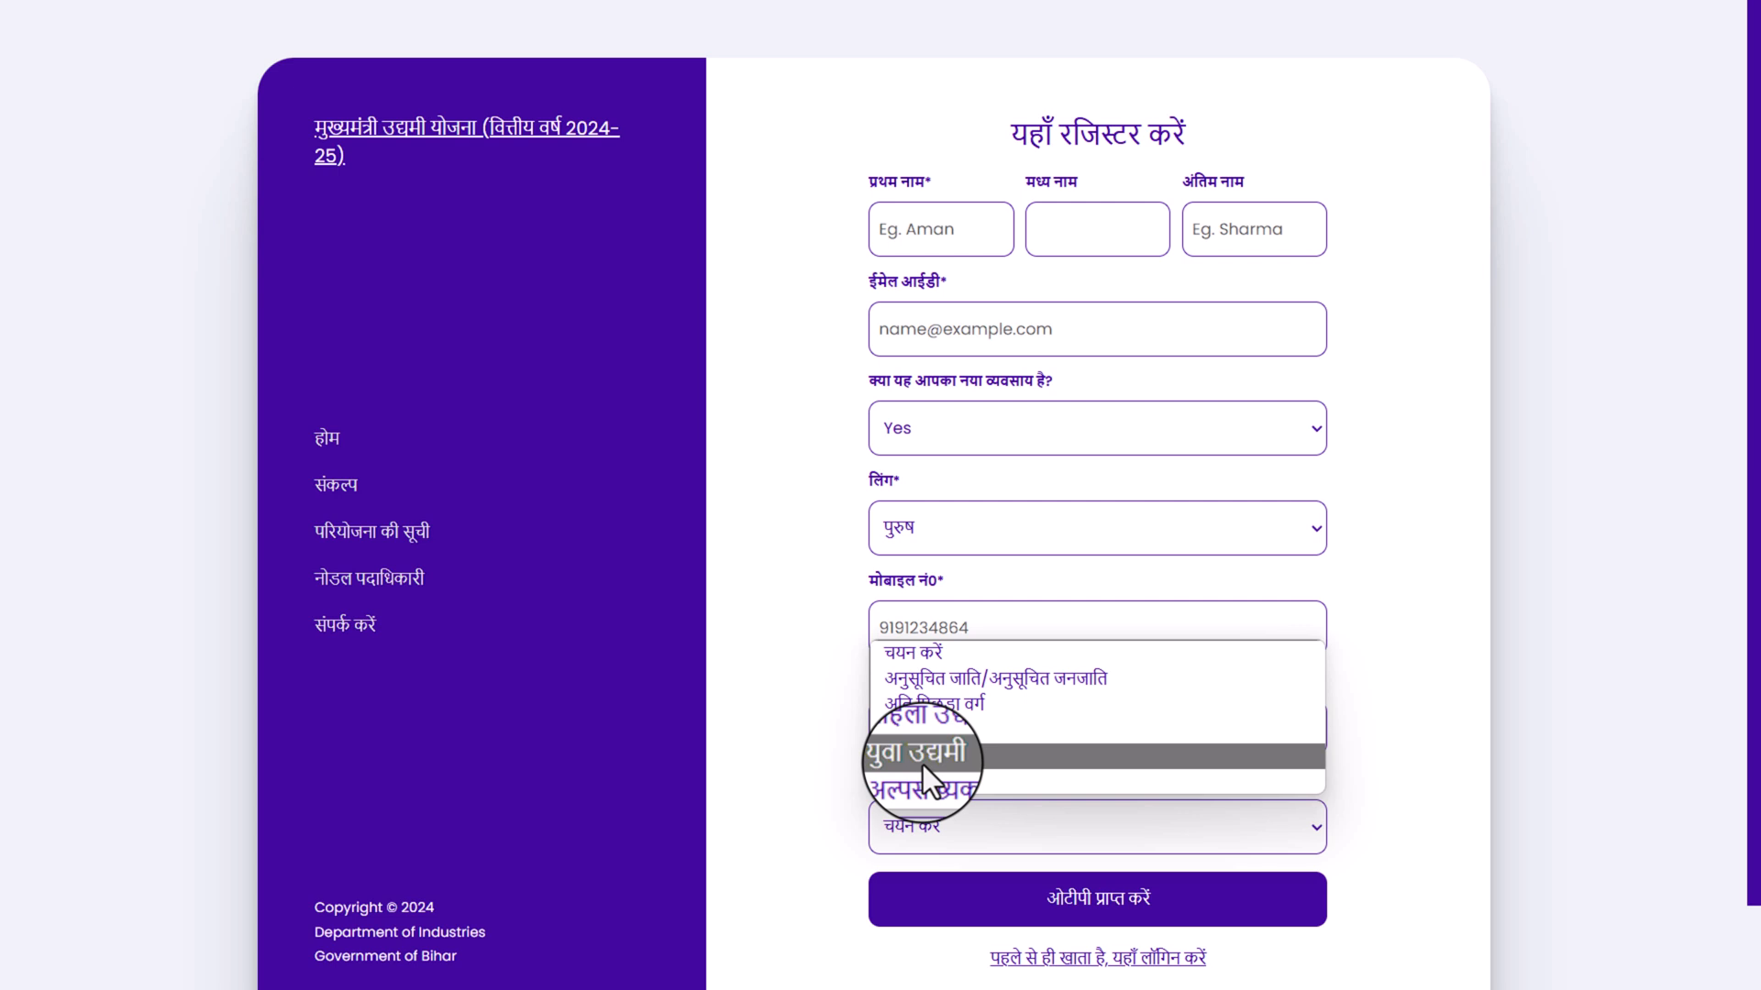
# - Choose application type अल्पसंख्यक, request an OTP and verify the mobile number with the received code
pyautogui.click(959, 787)
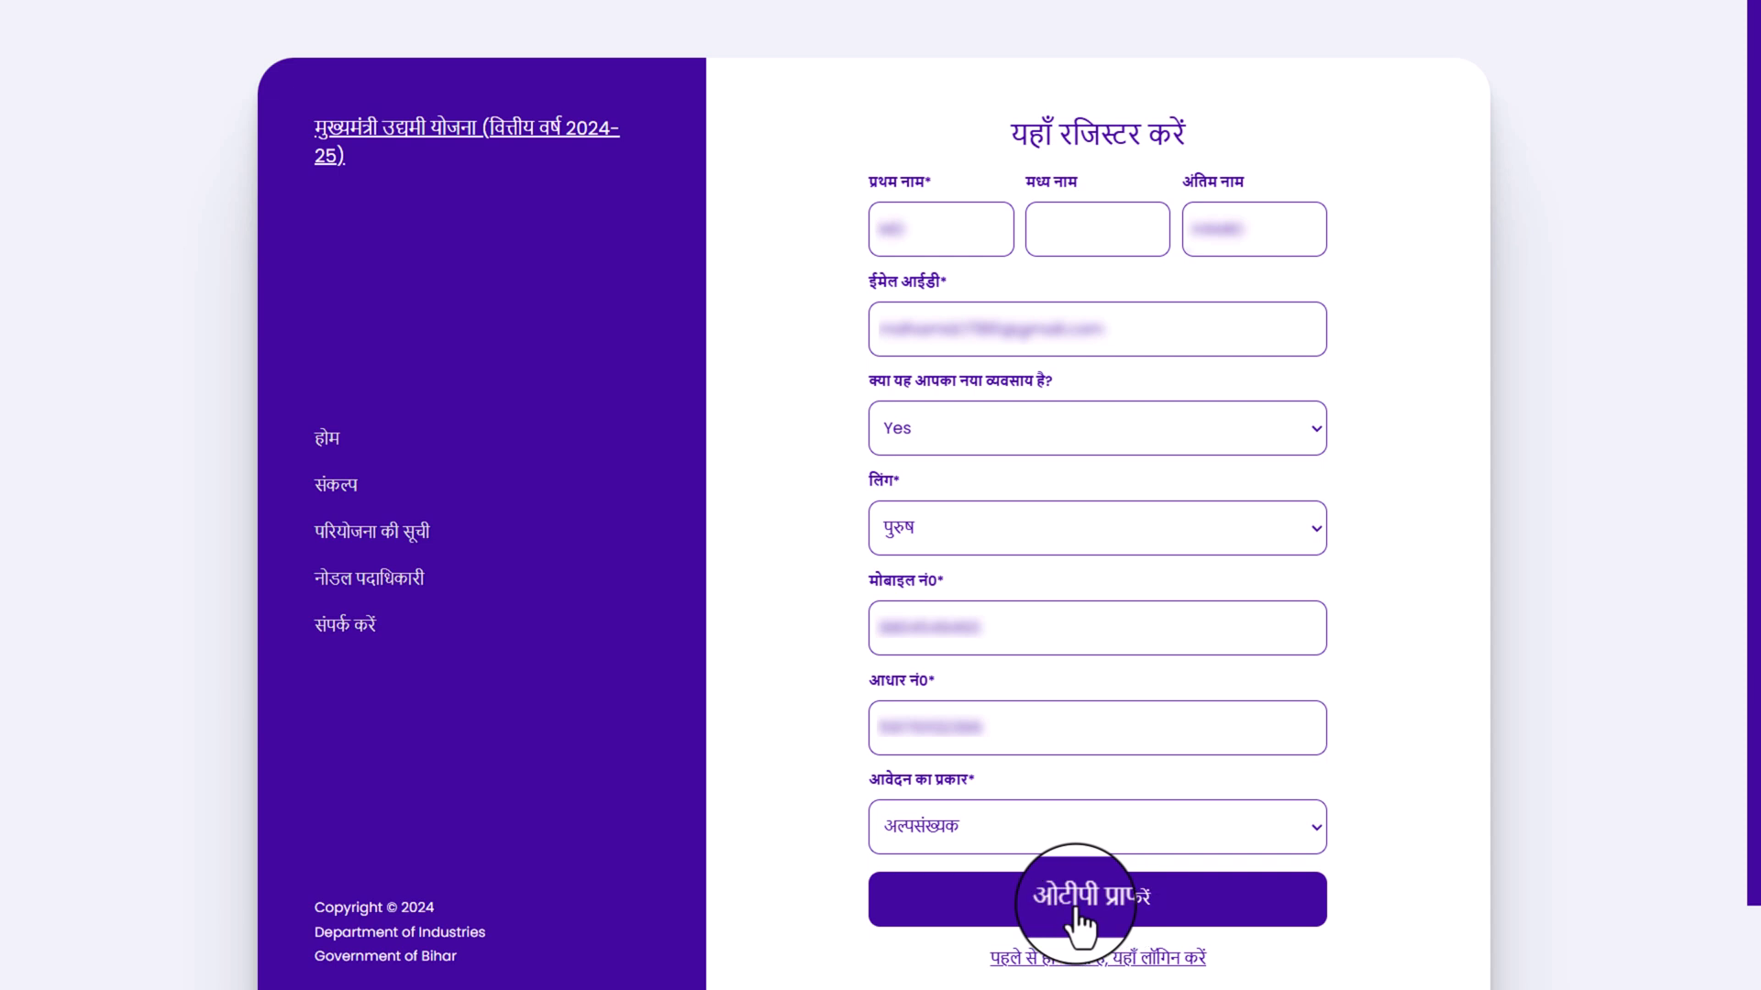
pyautogui.click(1078, 913)
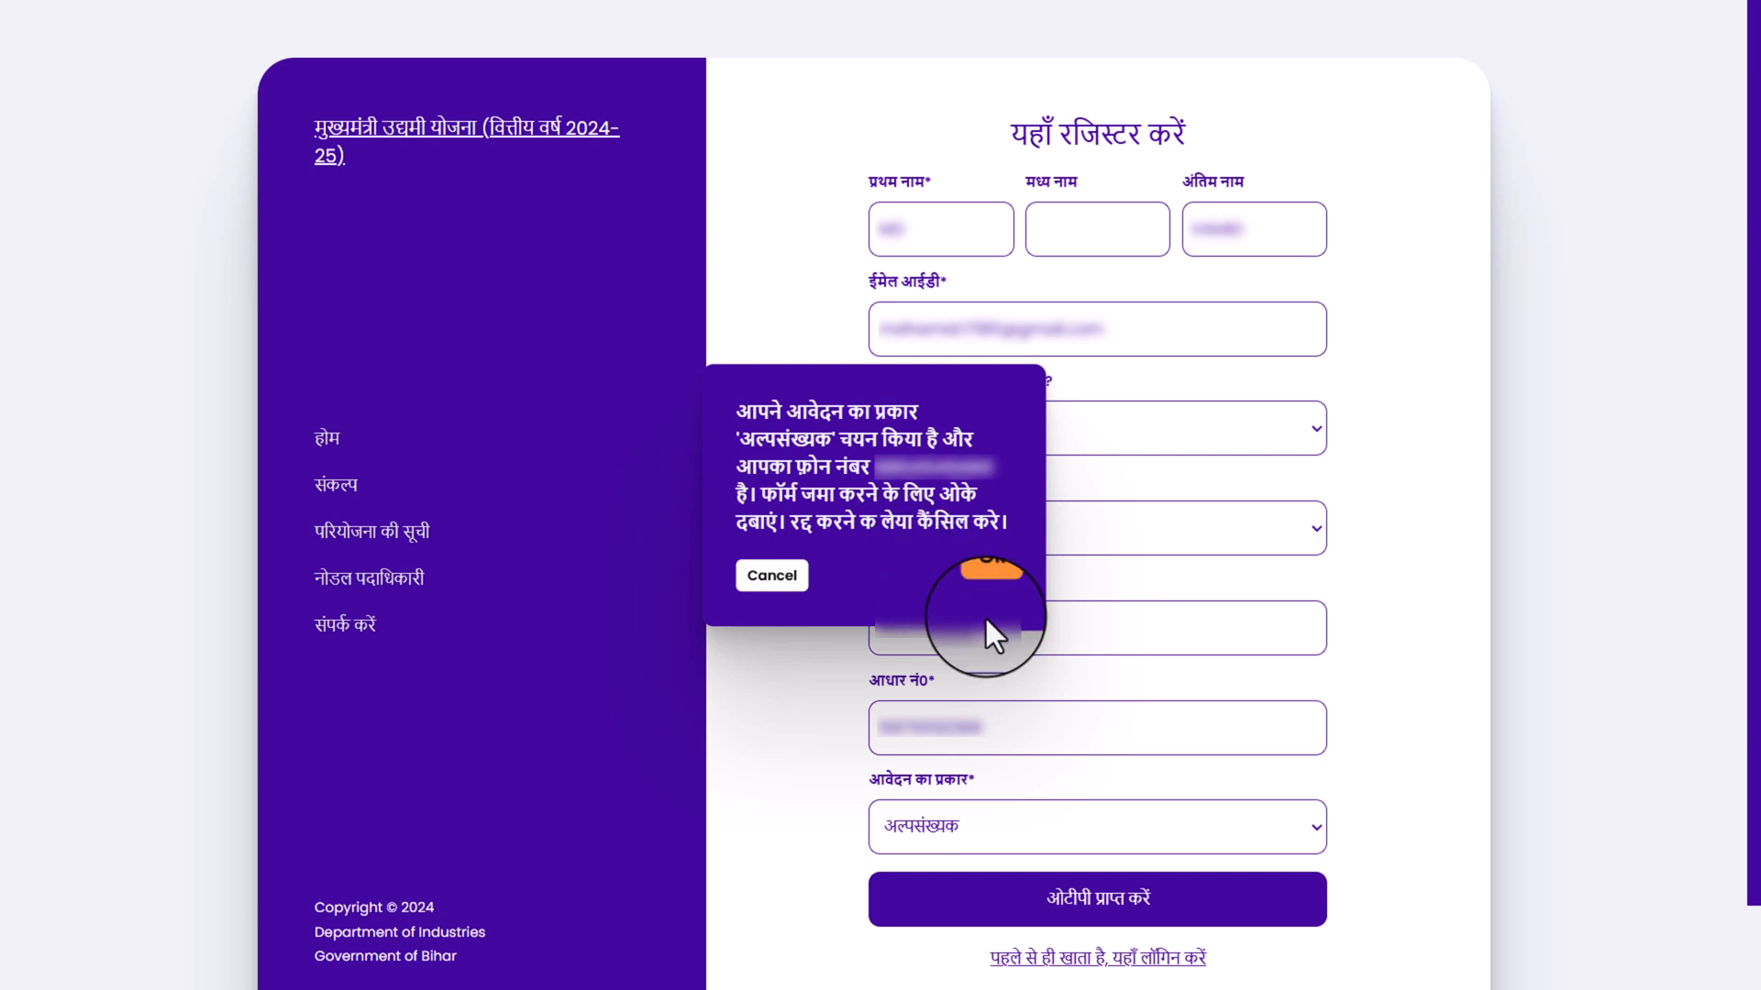
pyautogui.click(992, 571)
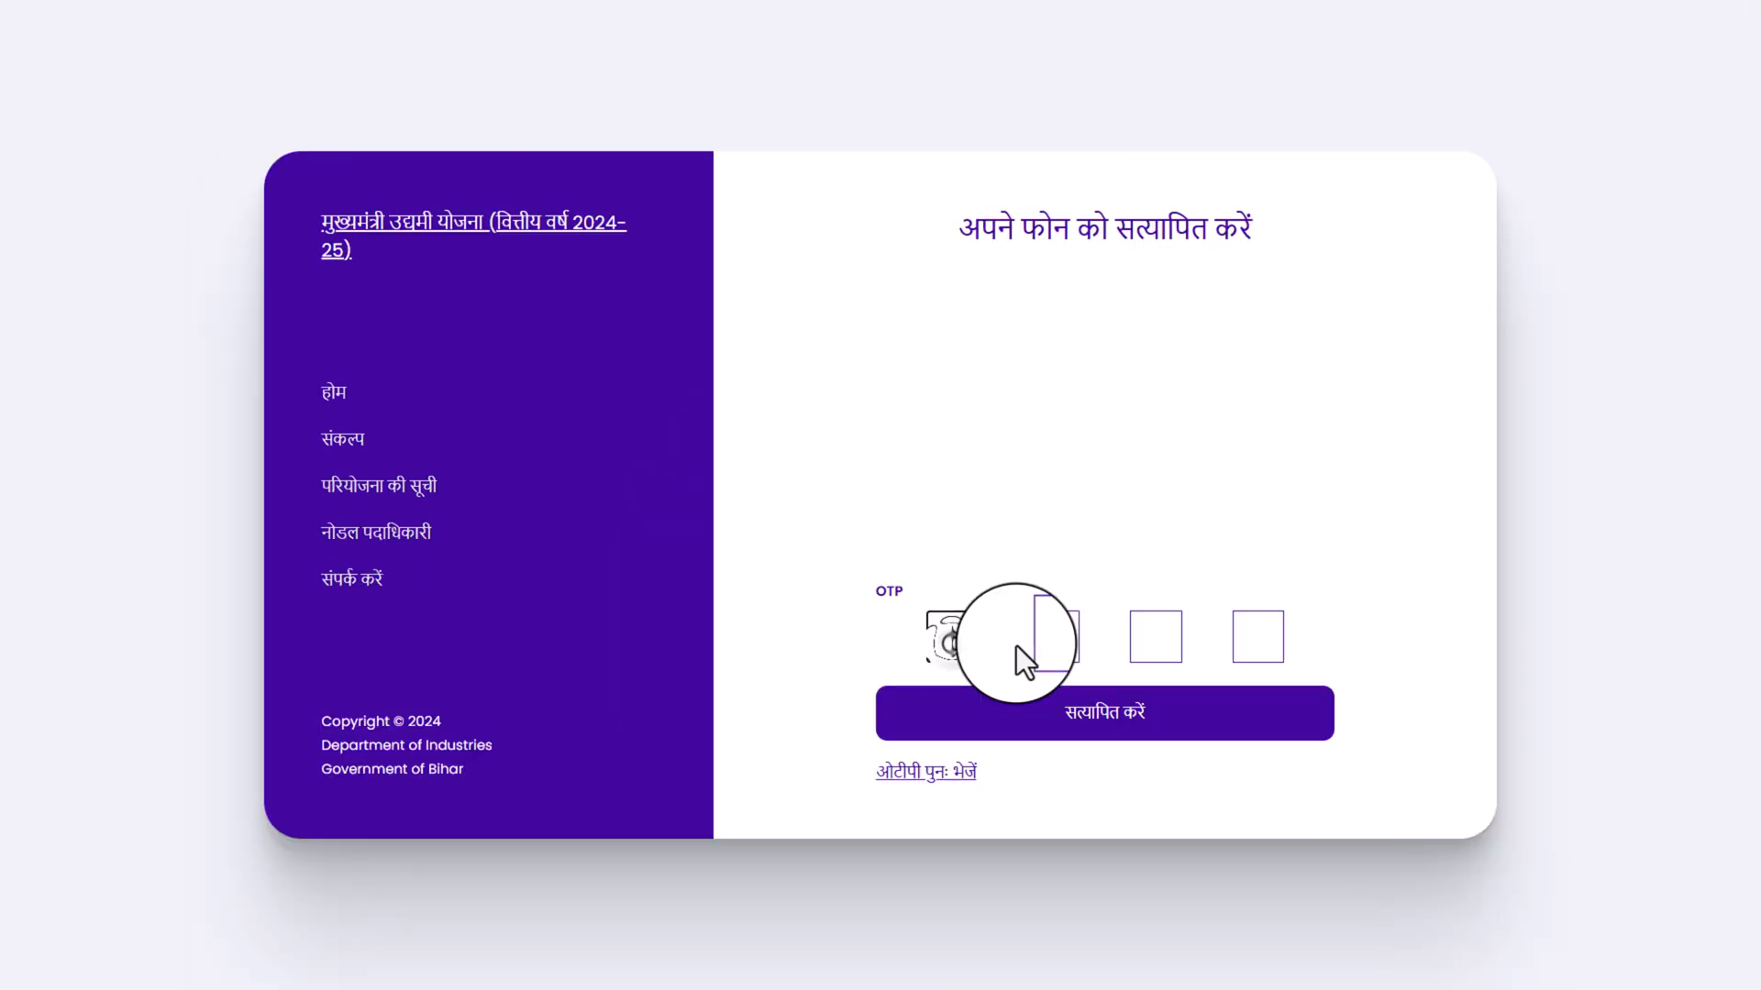
pyautogui.click(1135, 726)
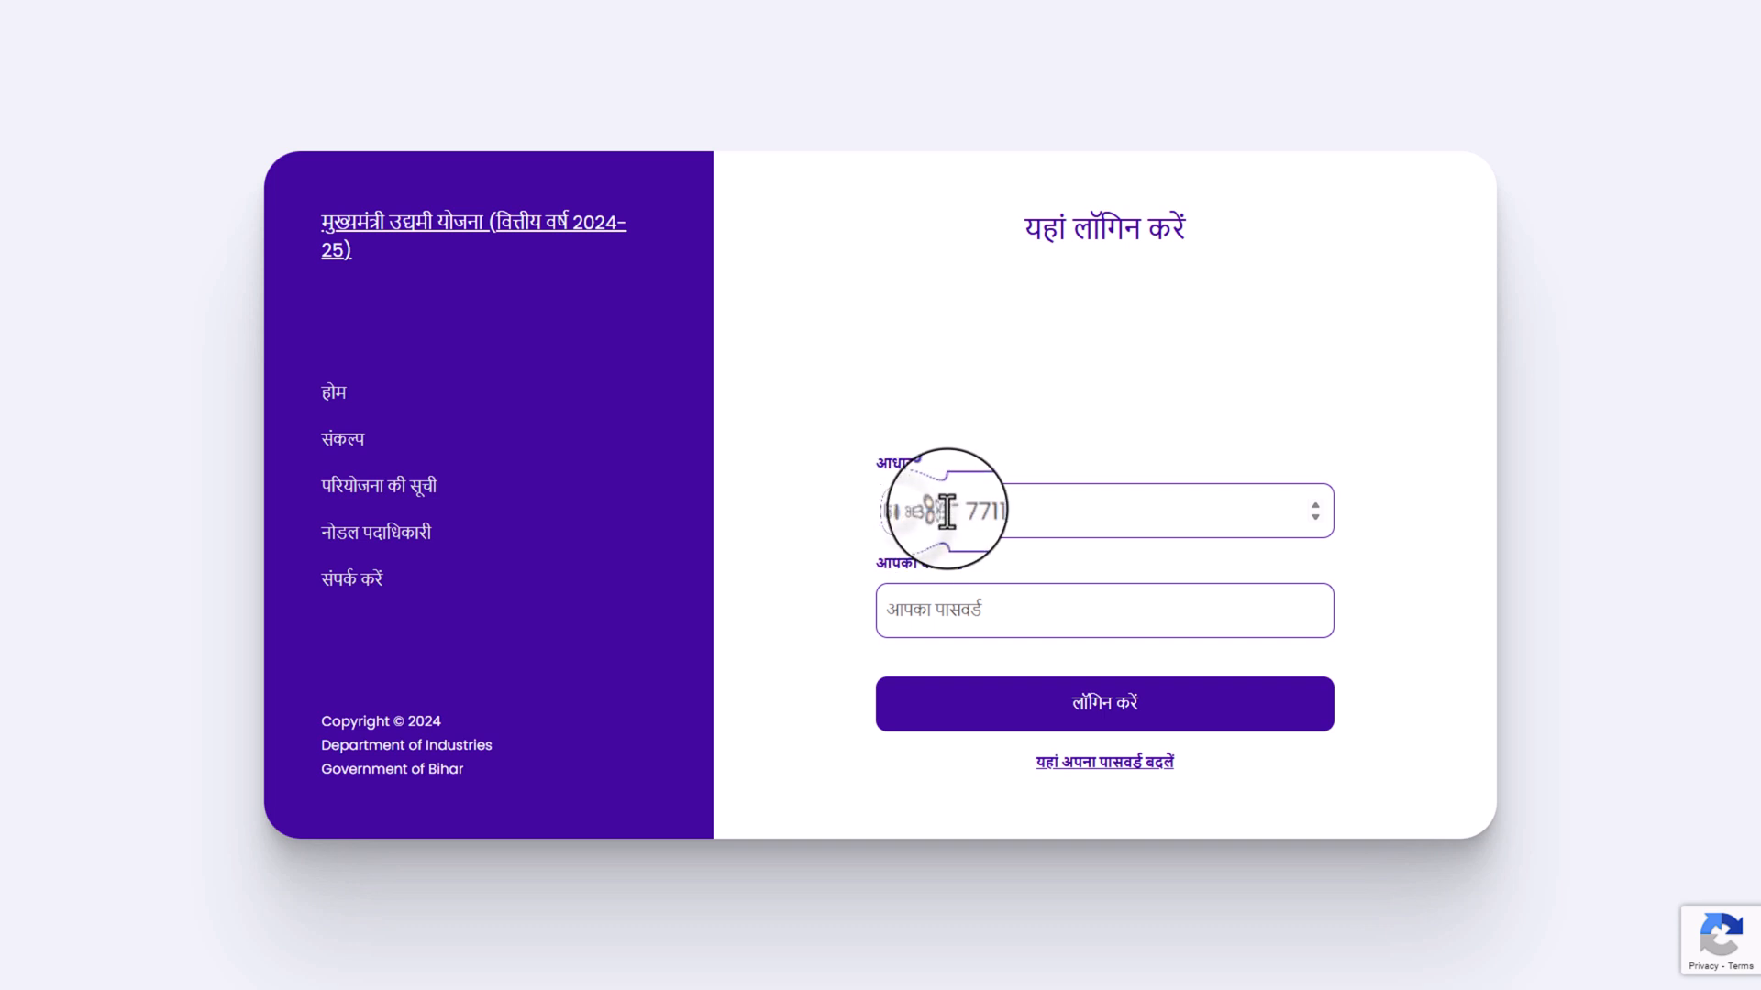
pyautogui.click(927, 611)
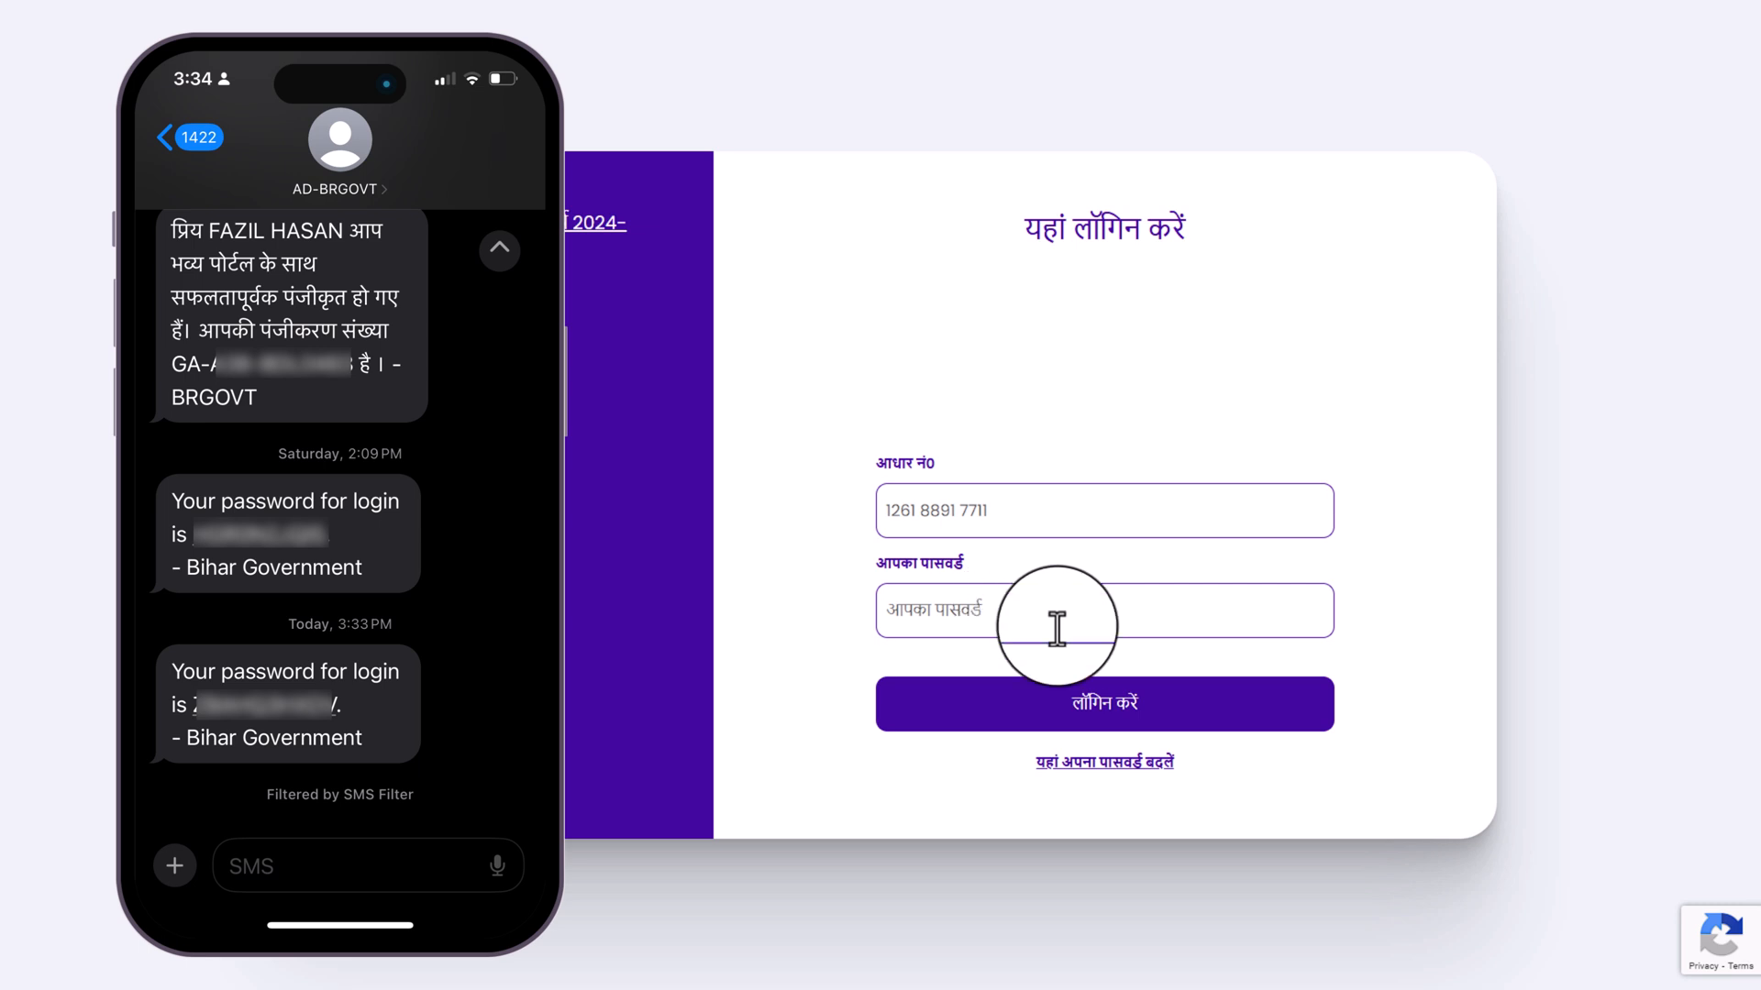
pyautogui.click(1111, 773)
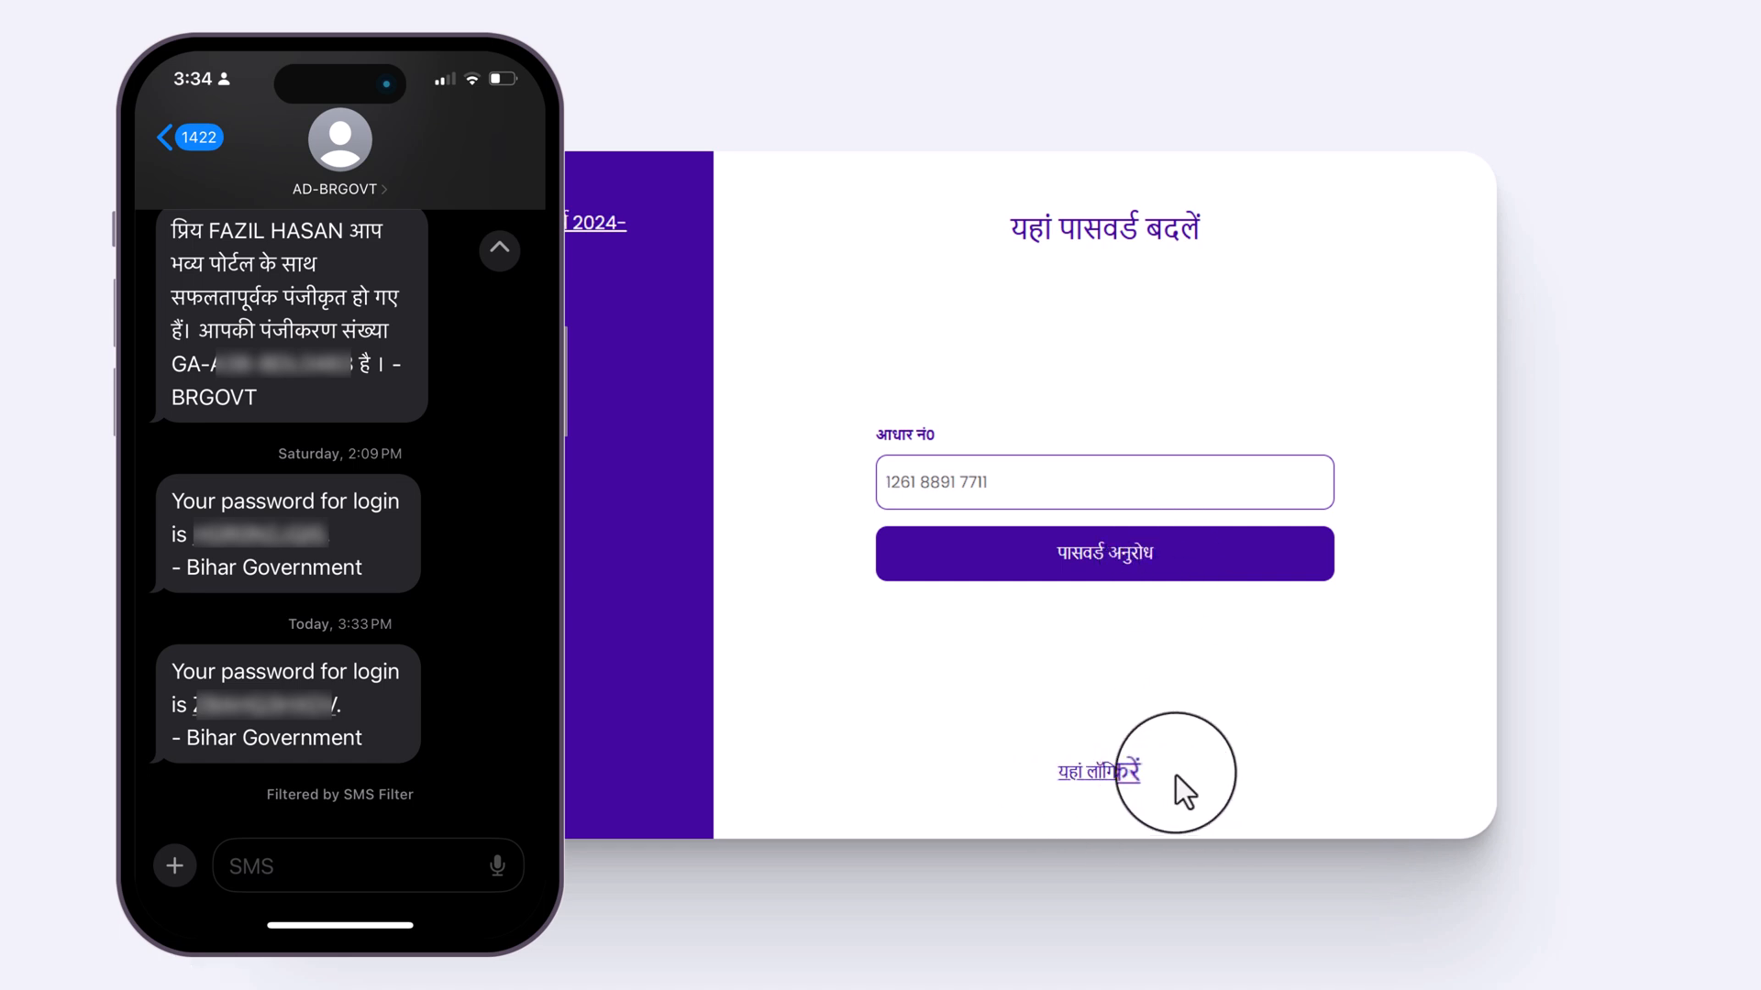
pyautogui.click(1137, 762)
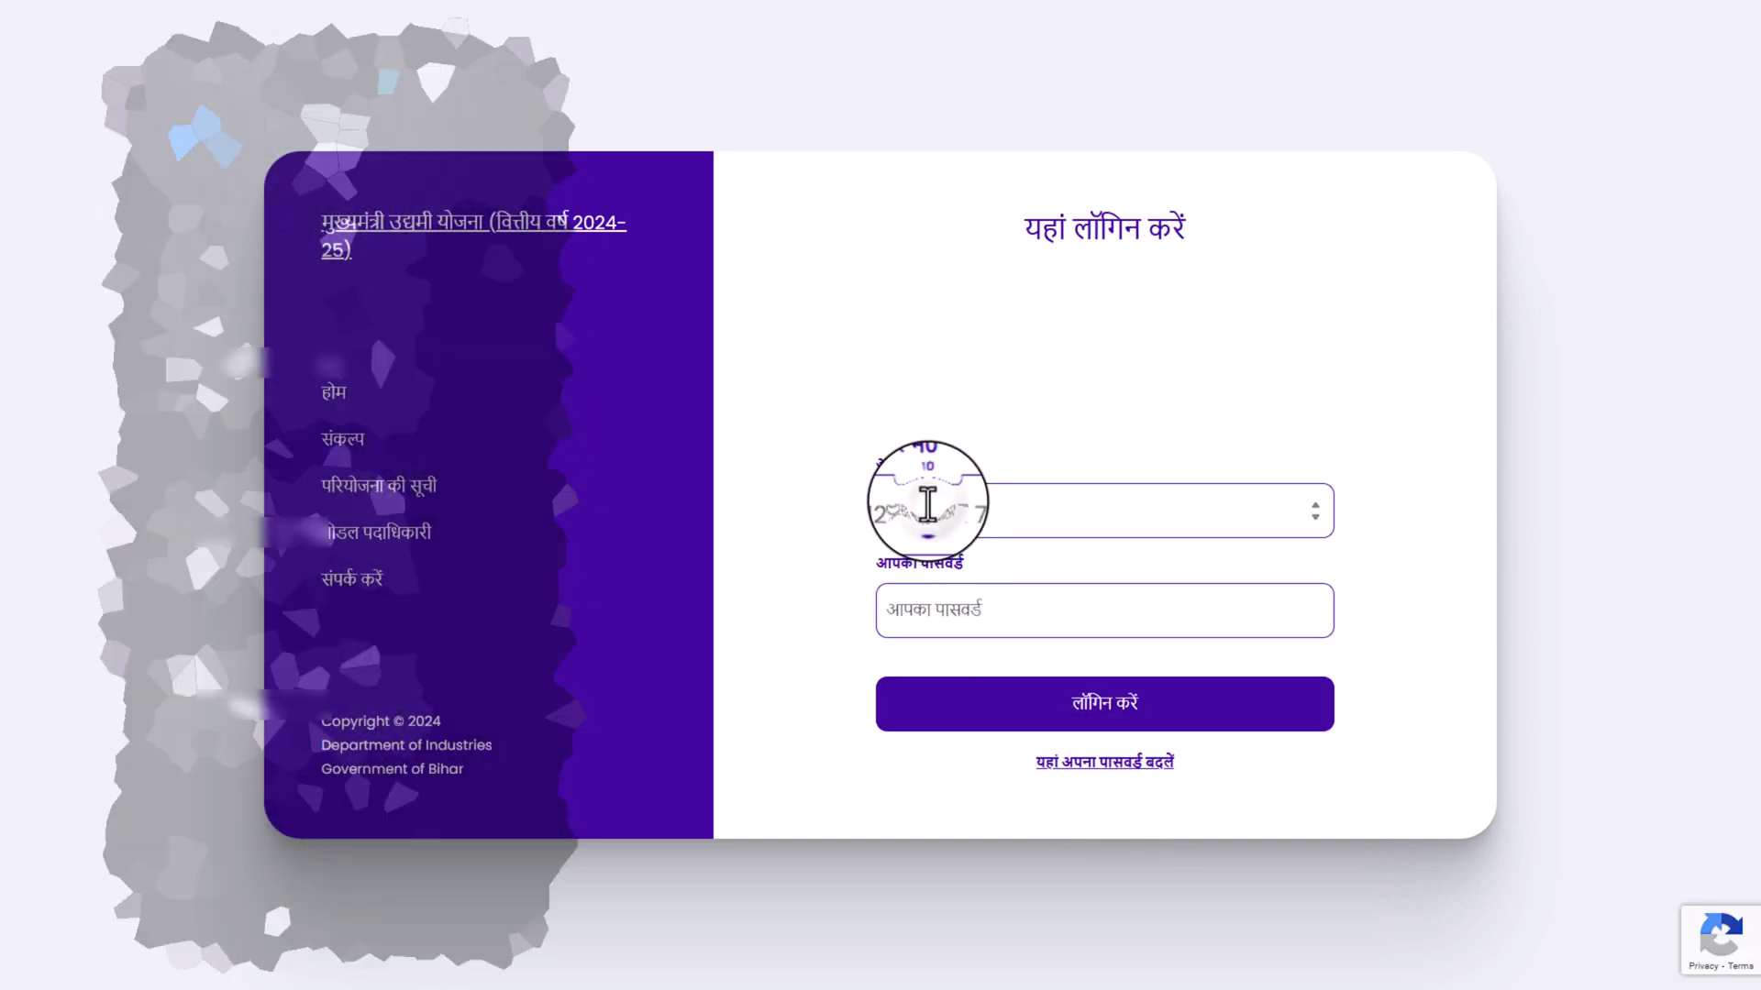
pyautogui.click(928, 616)
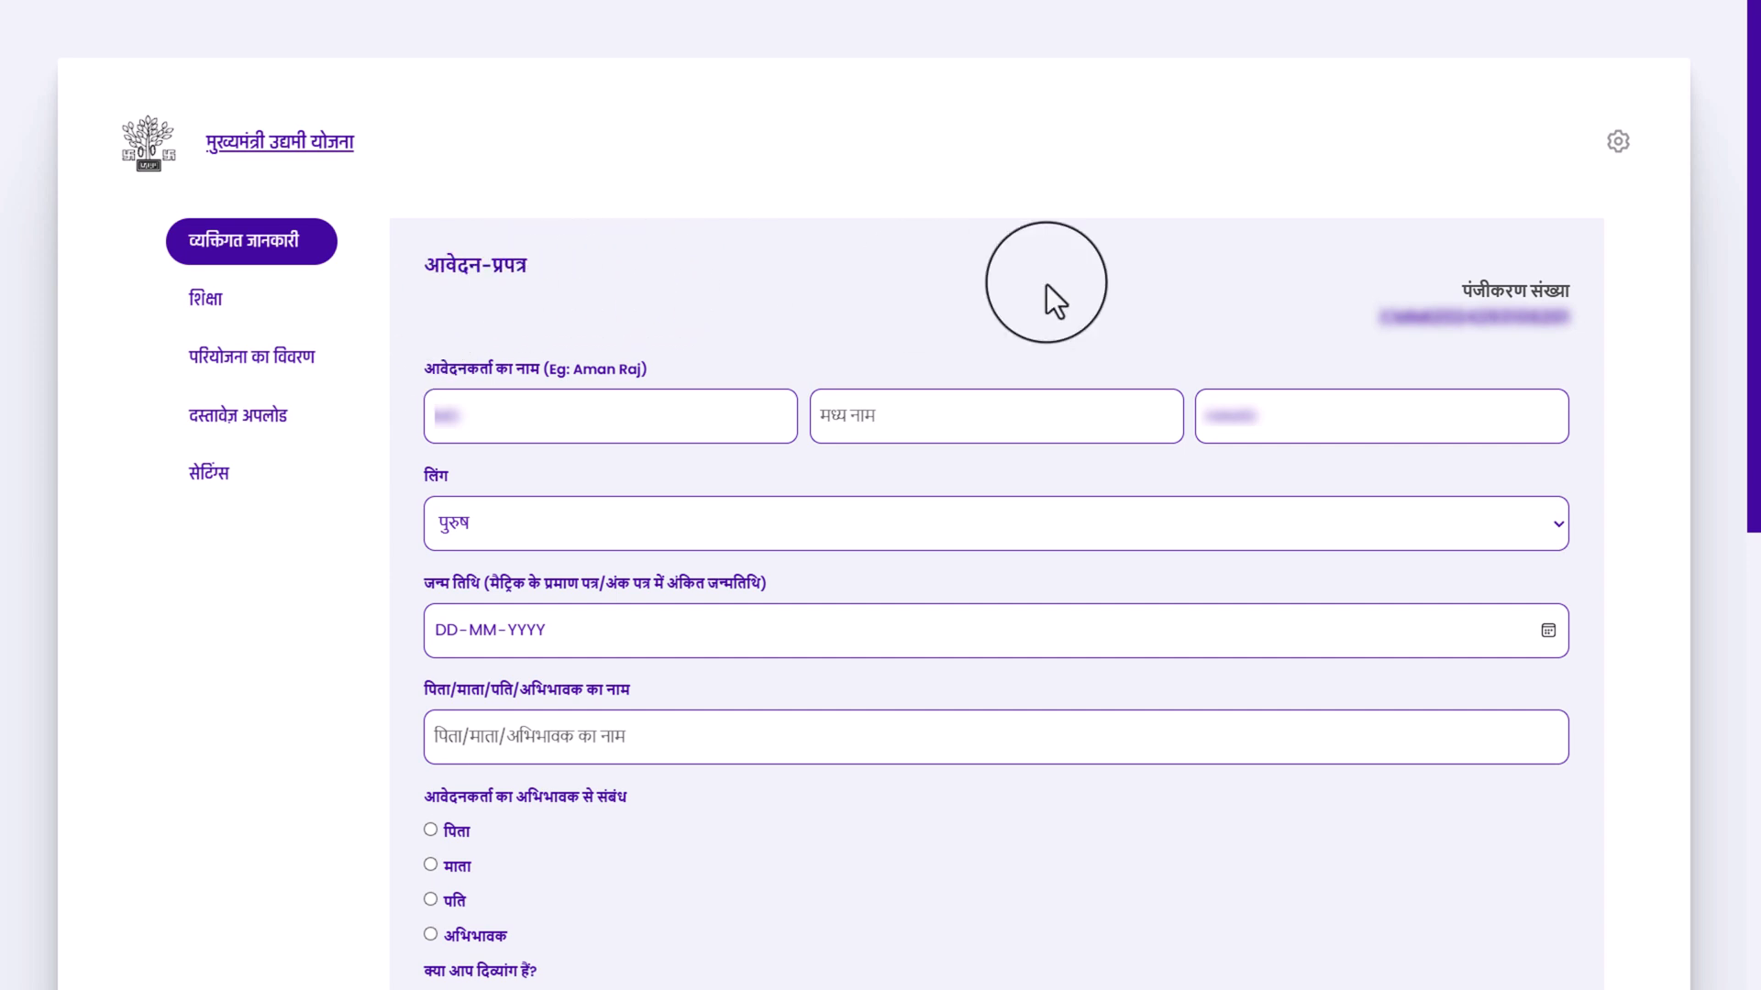
# - Browse the date-of-birth calendar to year 1993, dismiss it, and focus the guardian name field
pyautogui.moveTo(1750, 170); pyautogui.dragTo(1750, 110)
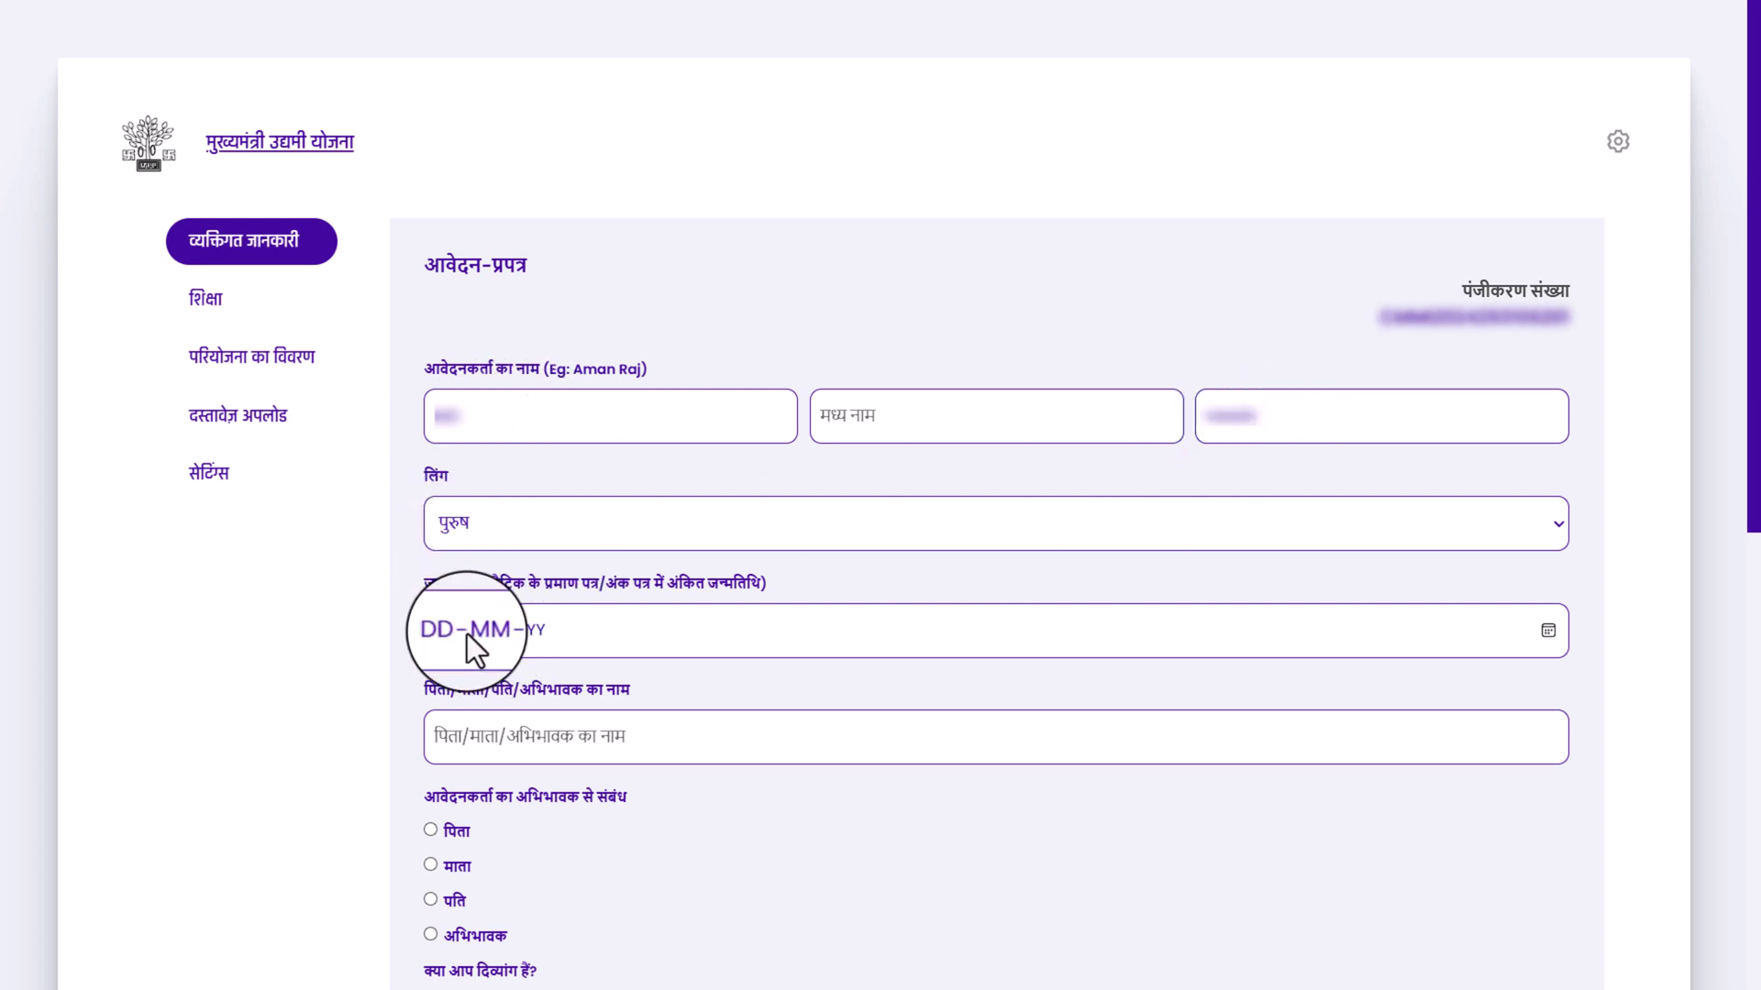
pyautogui.click(1546, 632)
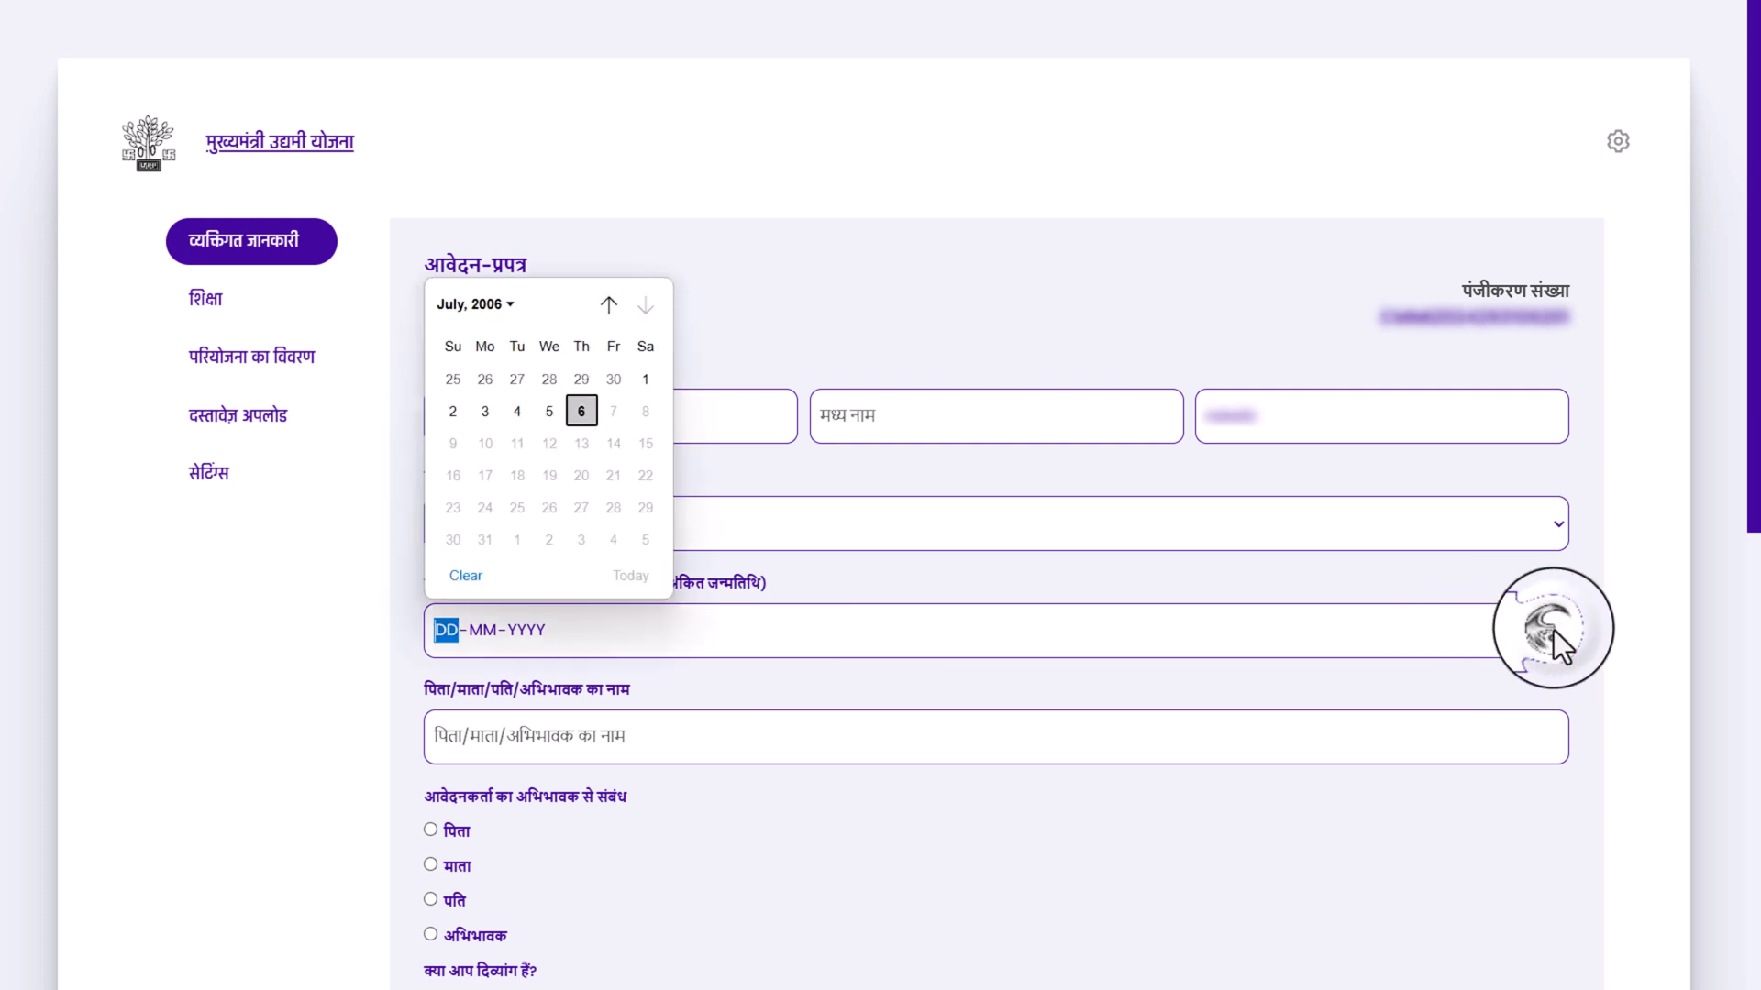
pyautogui.click(505, 300)
pyautogui.moveTo(646, 454); pyautogui.dragTo(651, 366)
pyautogui.click(466, 429)
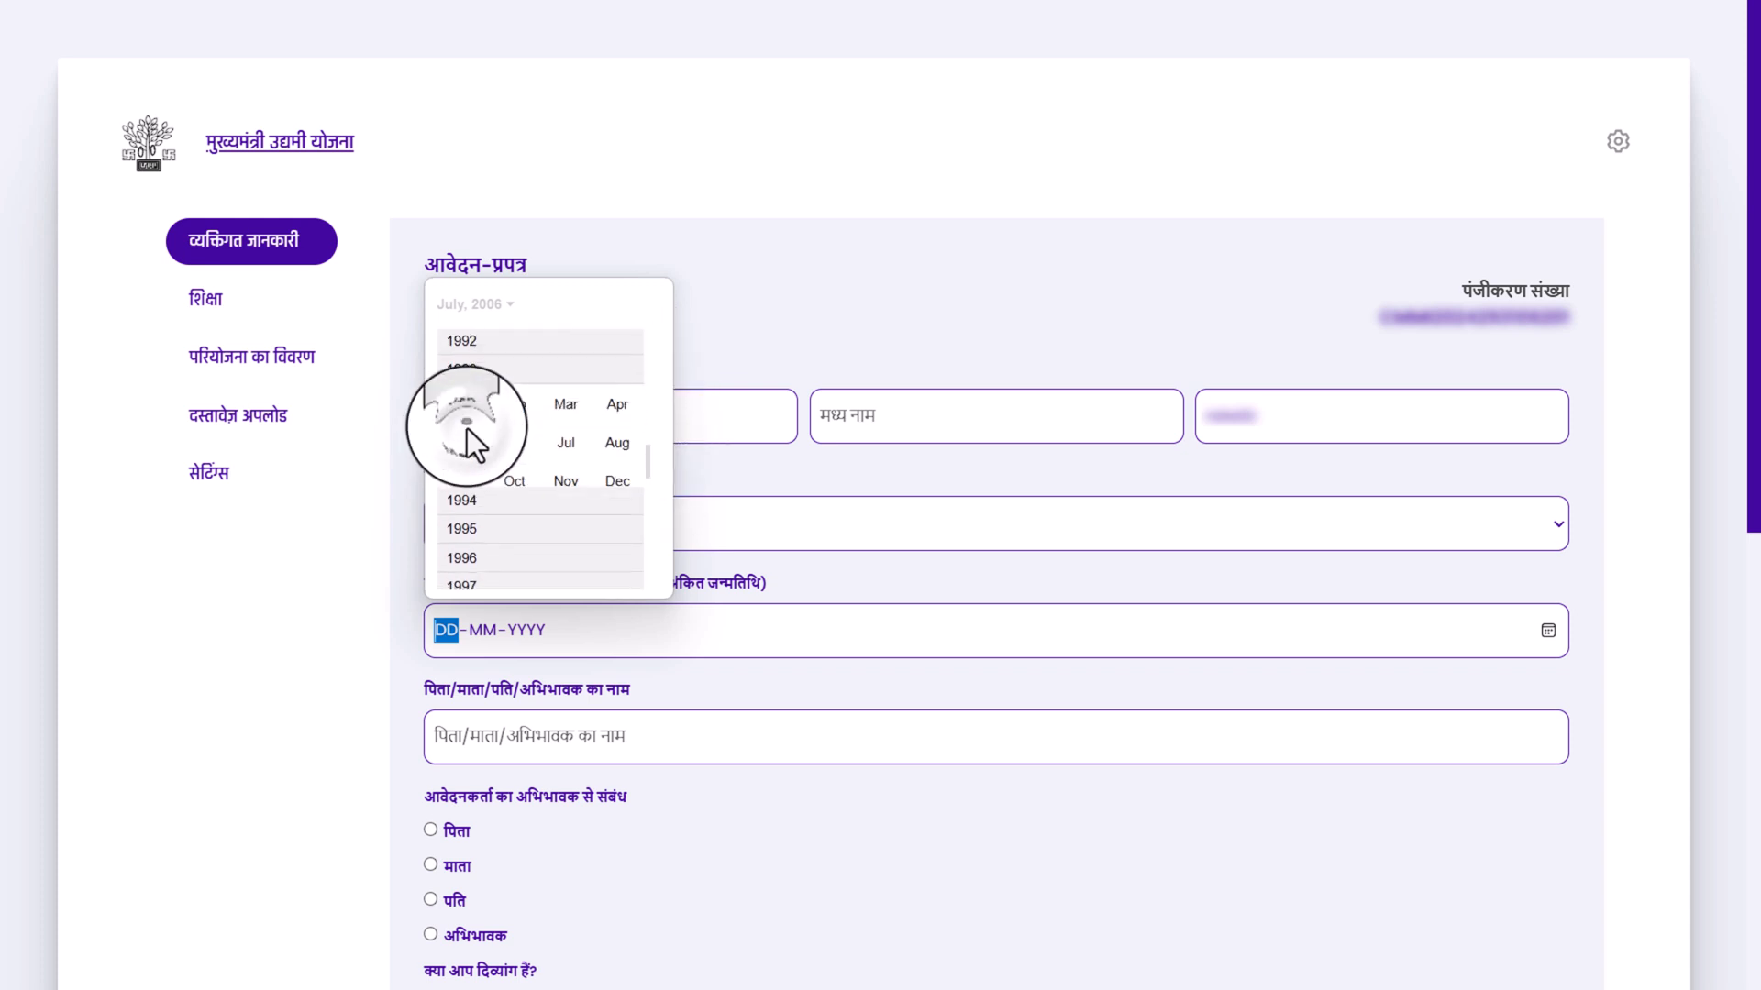
pyautogui.click(440, 674)
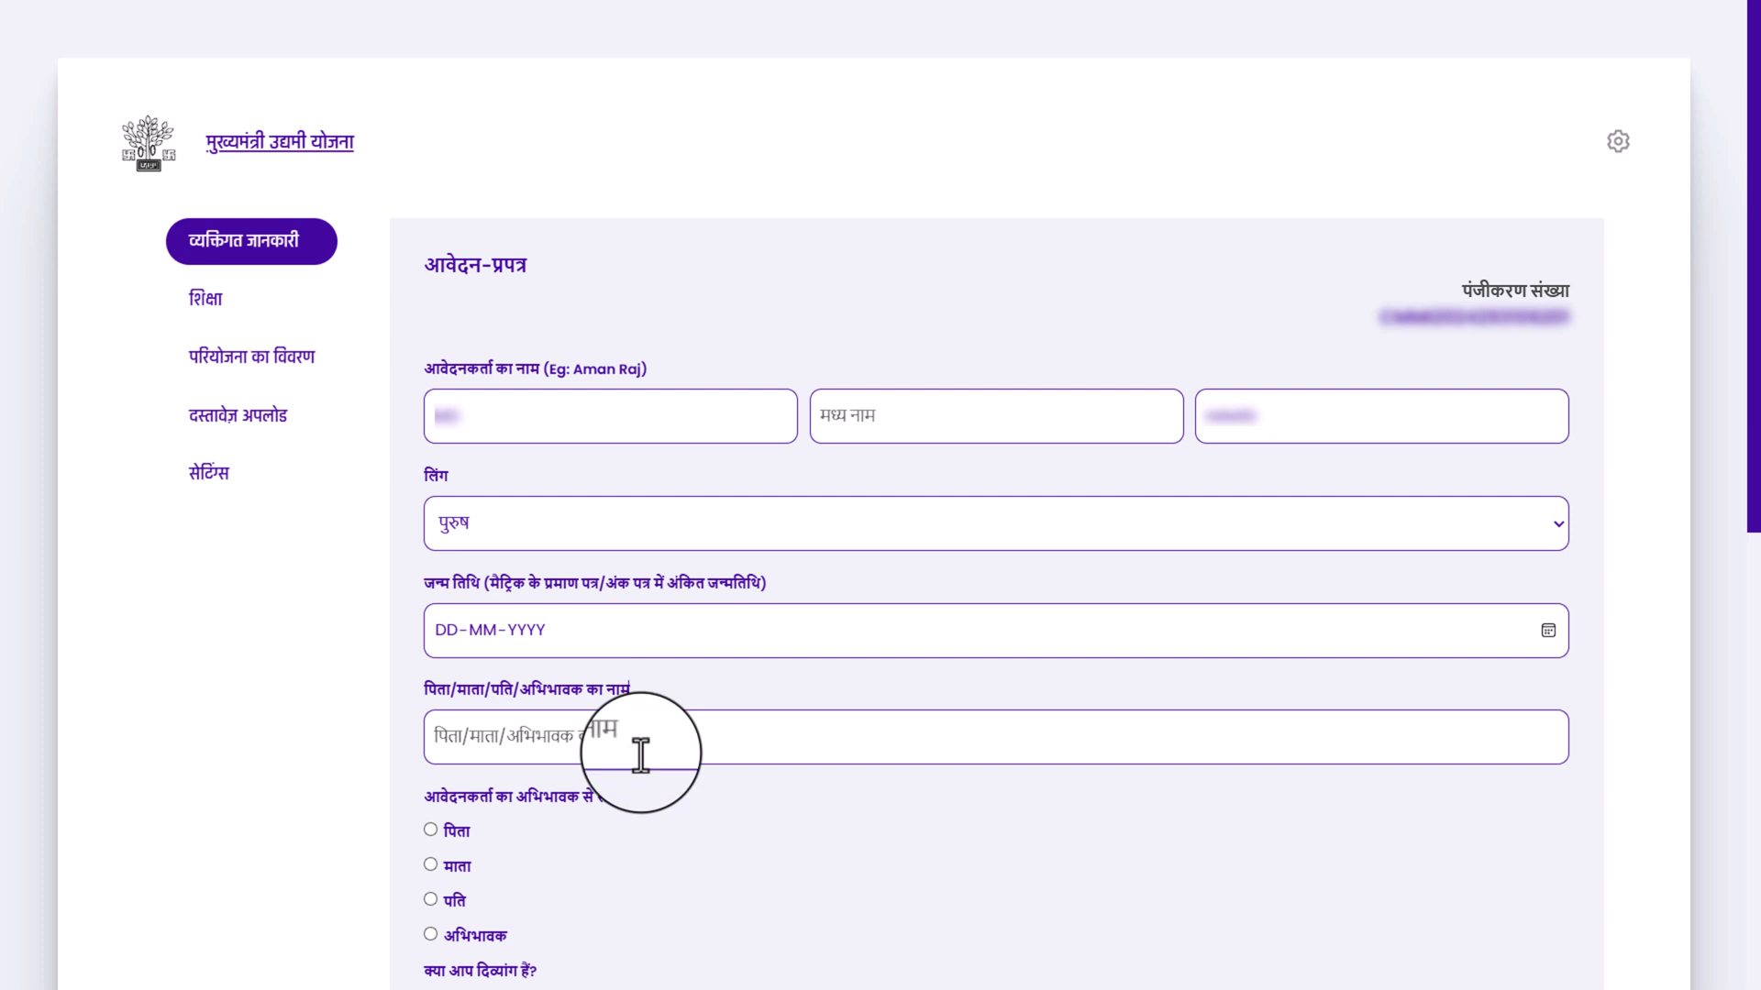
pyautogui.click(447, 737)
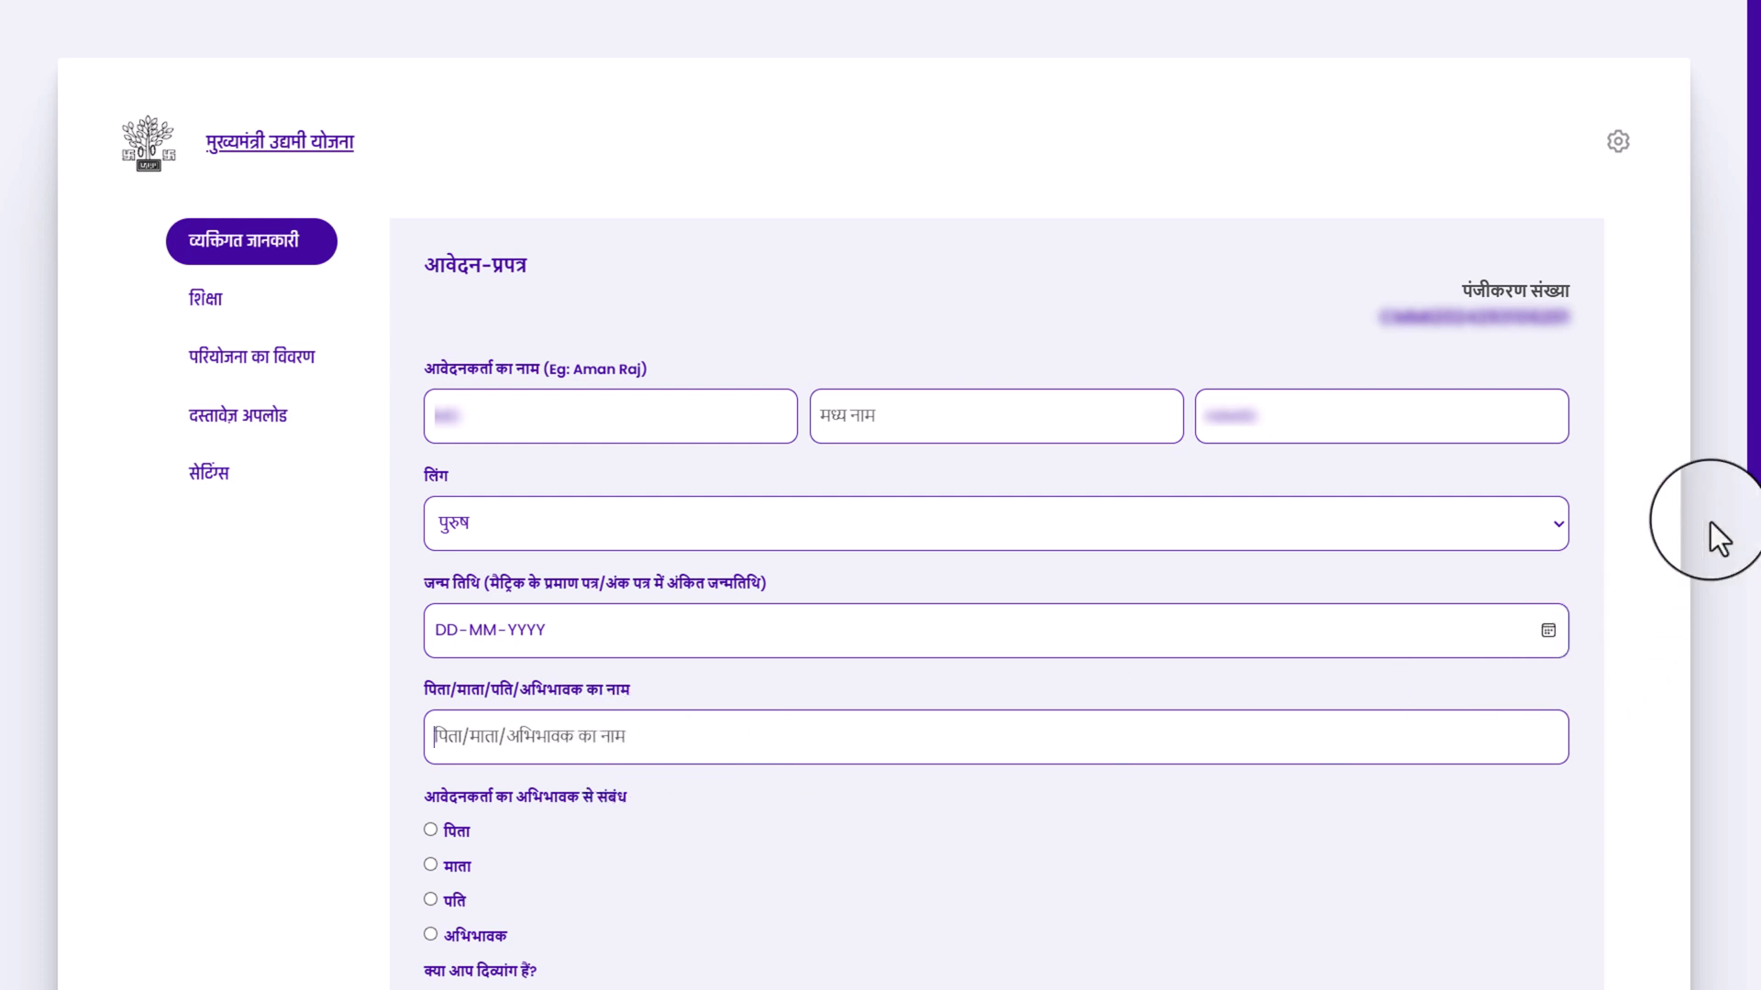
pyautogui.moveTo(1746, 282); pyautogui.dragTo(1748, 409)
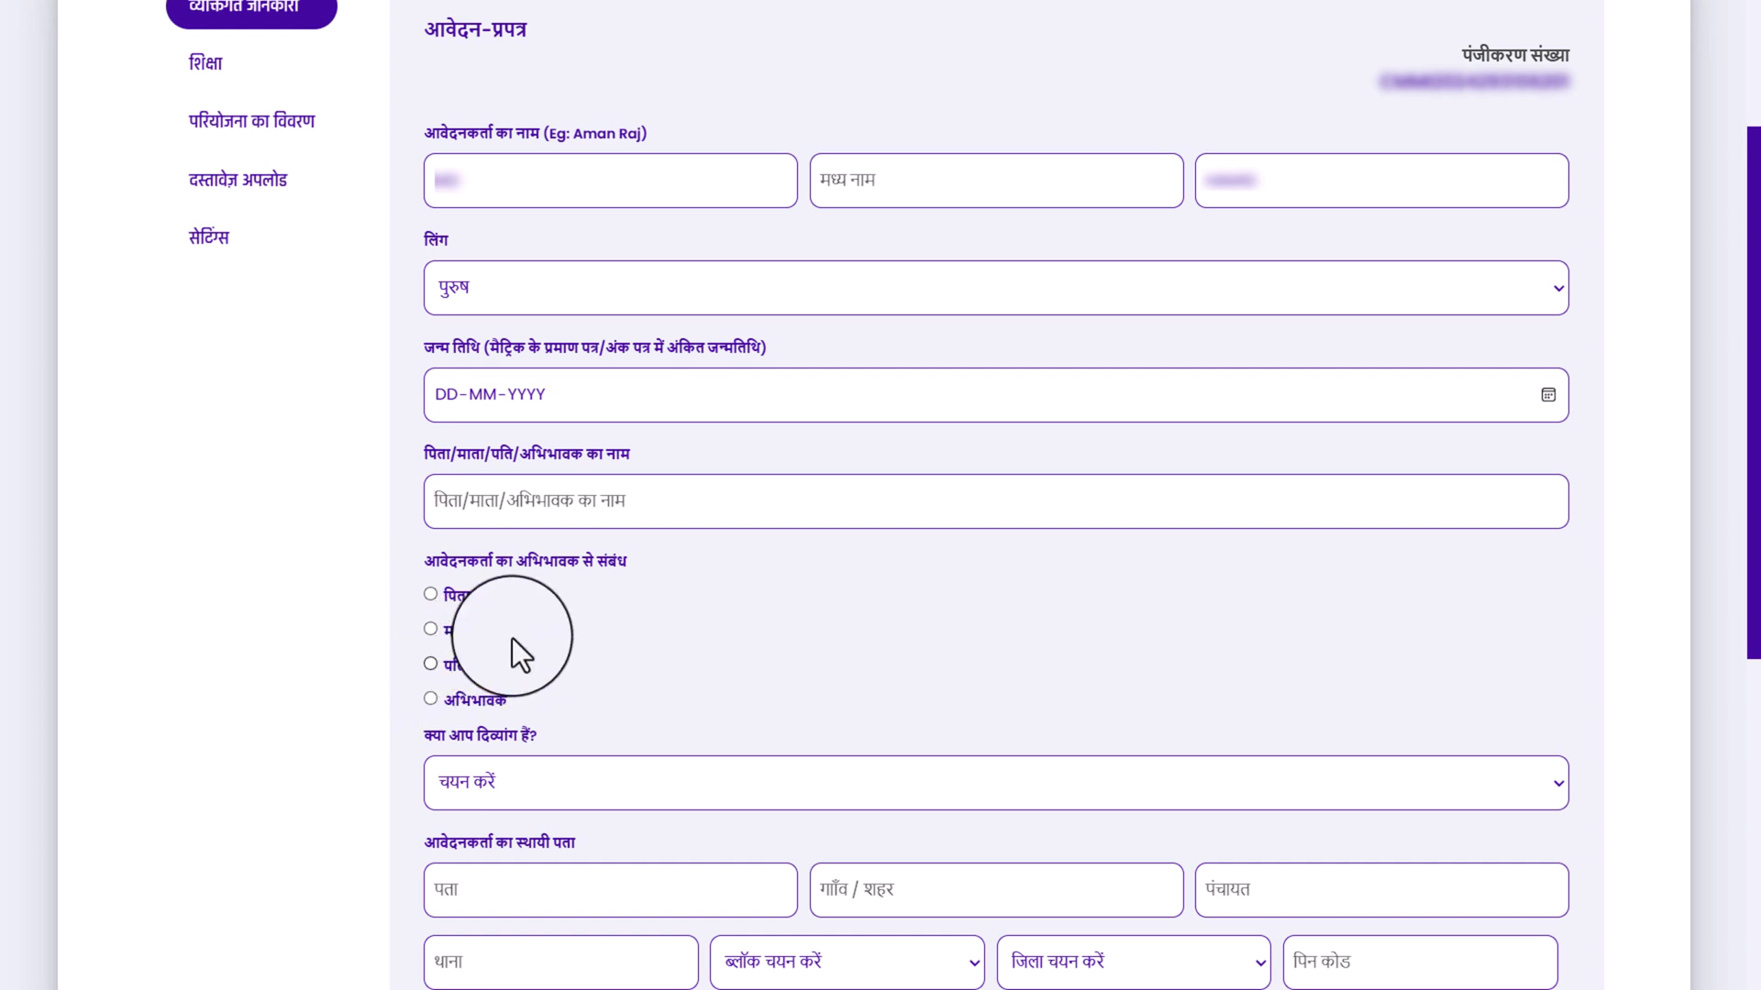
# - Set the guardian relation to पिता and answer No to the disability question
pyautogui.click(432, 597)
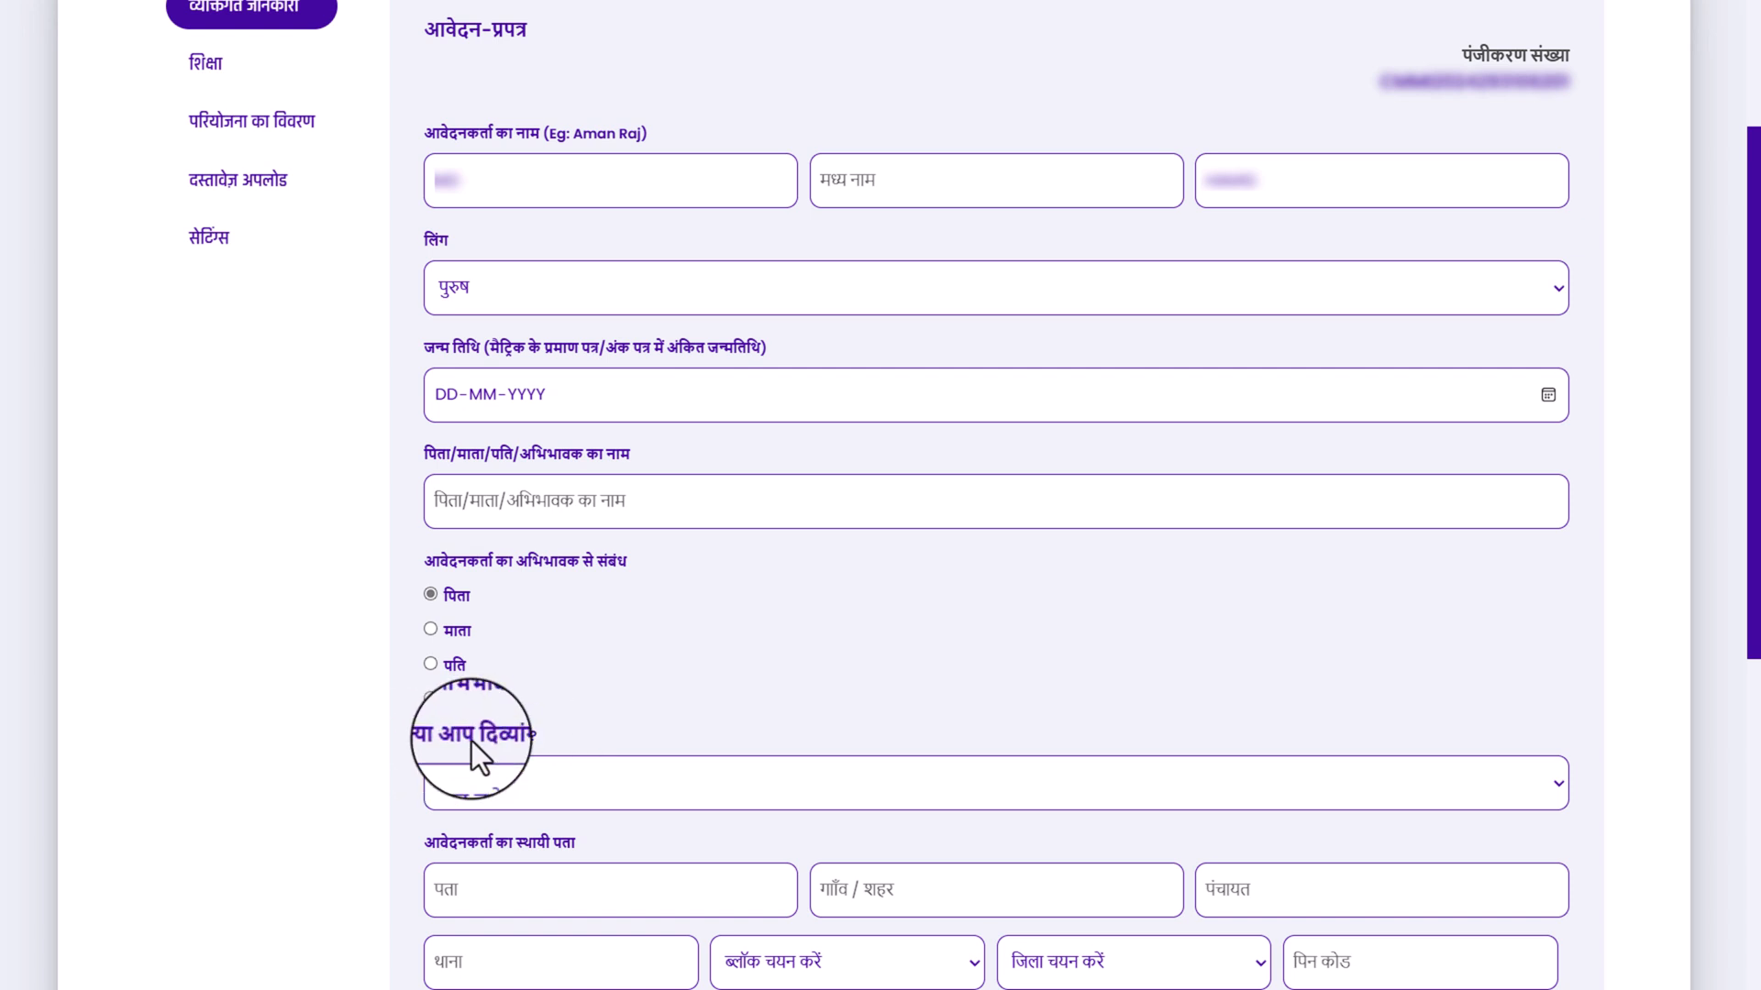
pyautogui.click(477, 790)
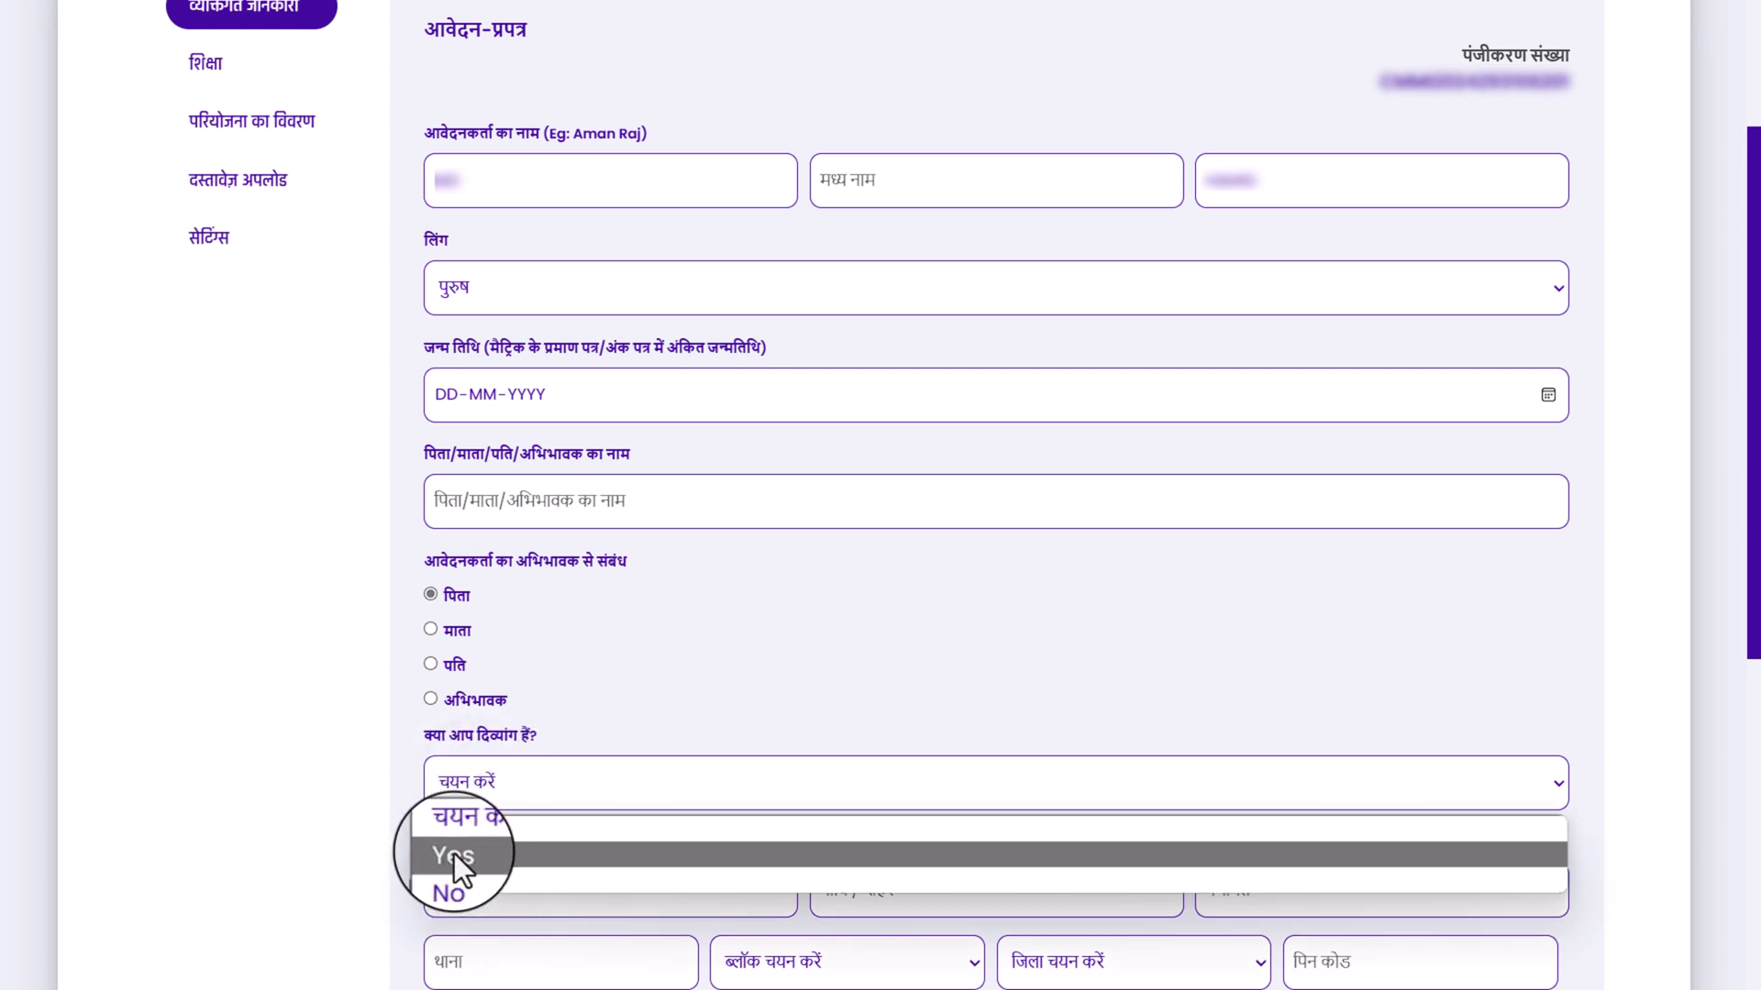
pyautogui.click(465, 882)
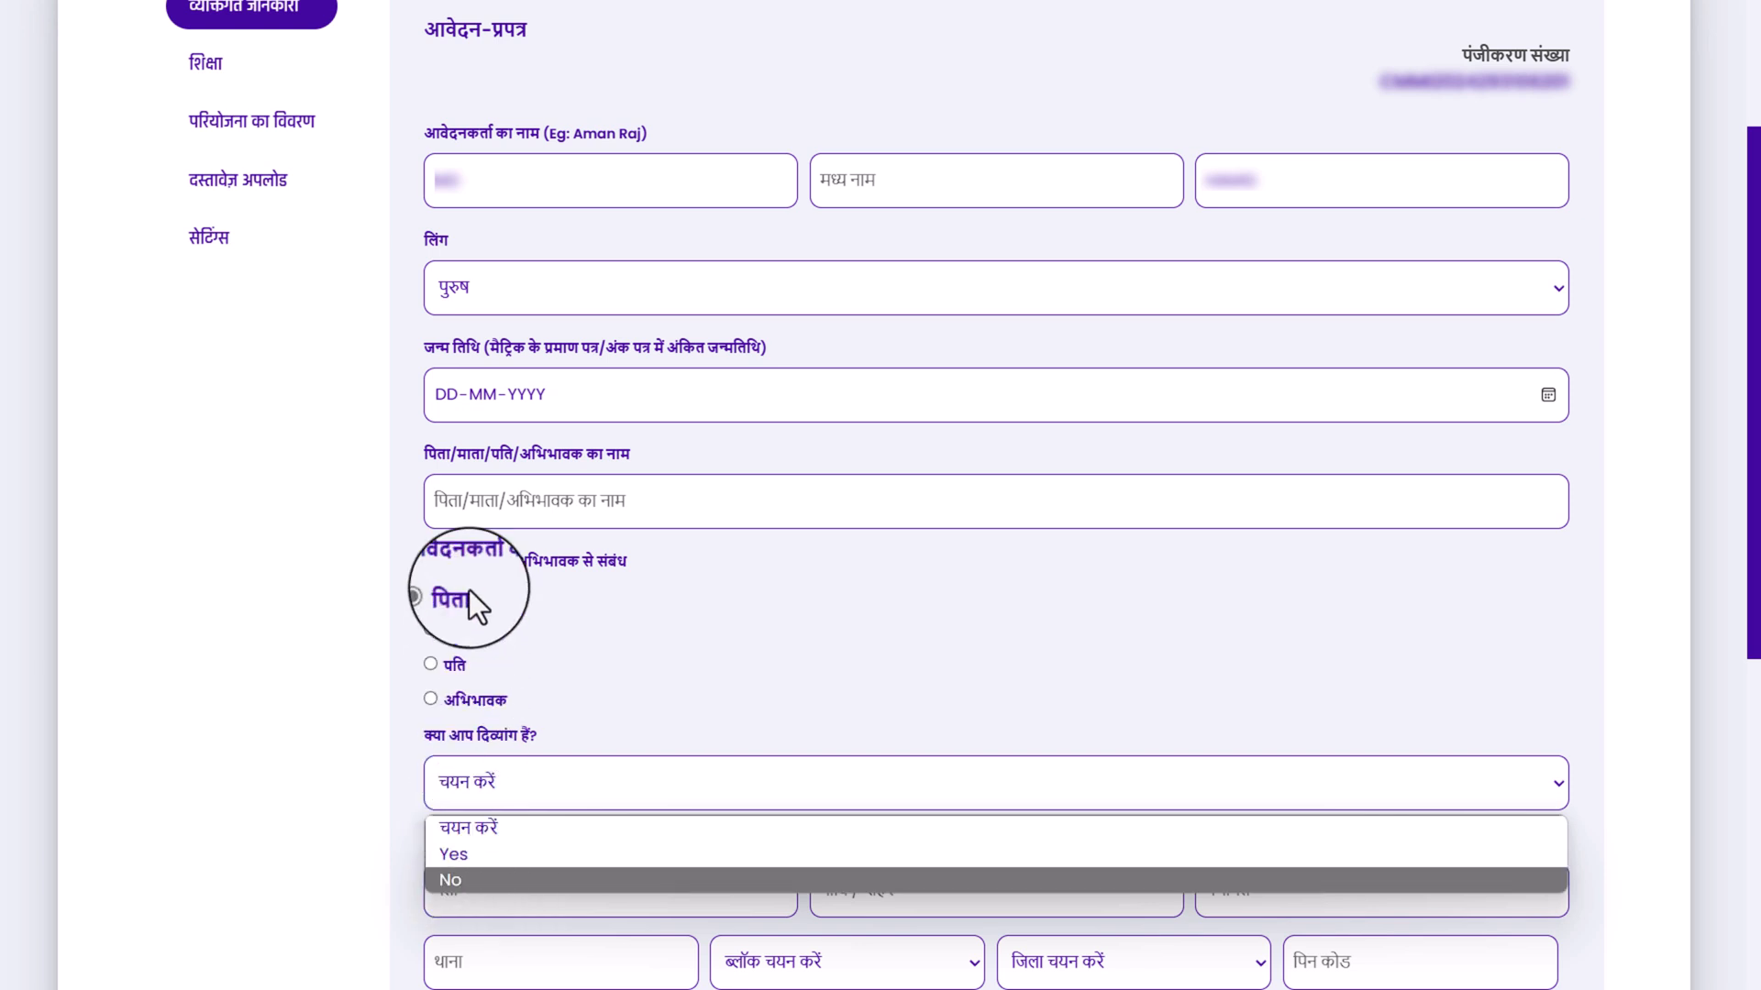
pyautogui.scroll(-4, 470, 624)
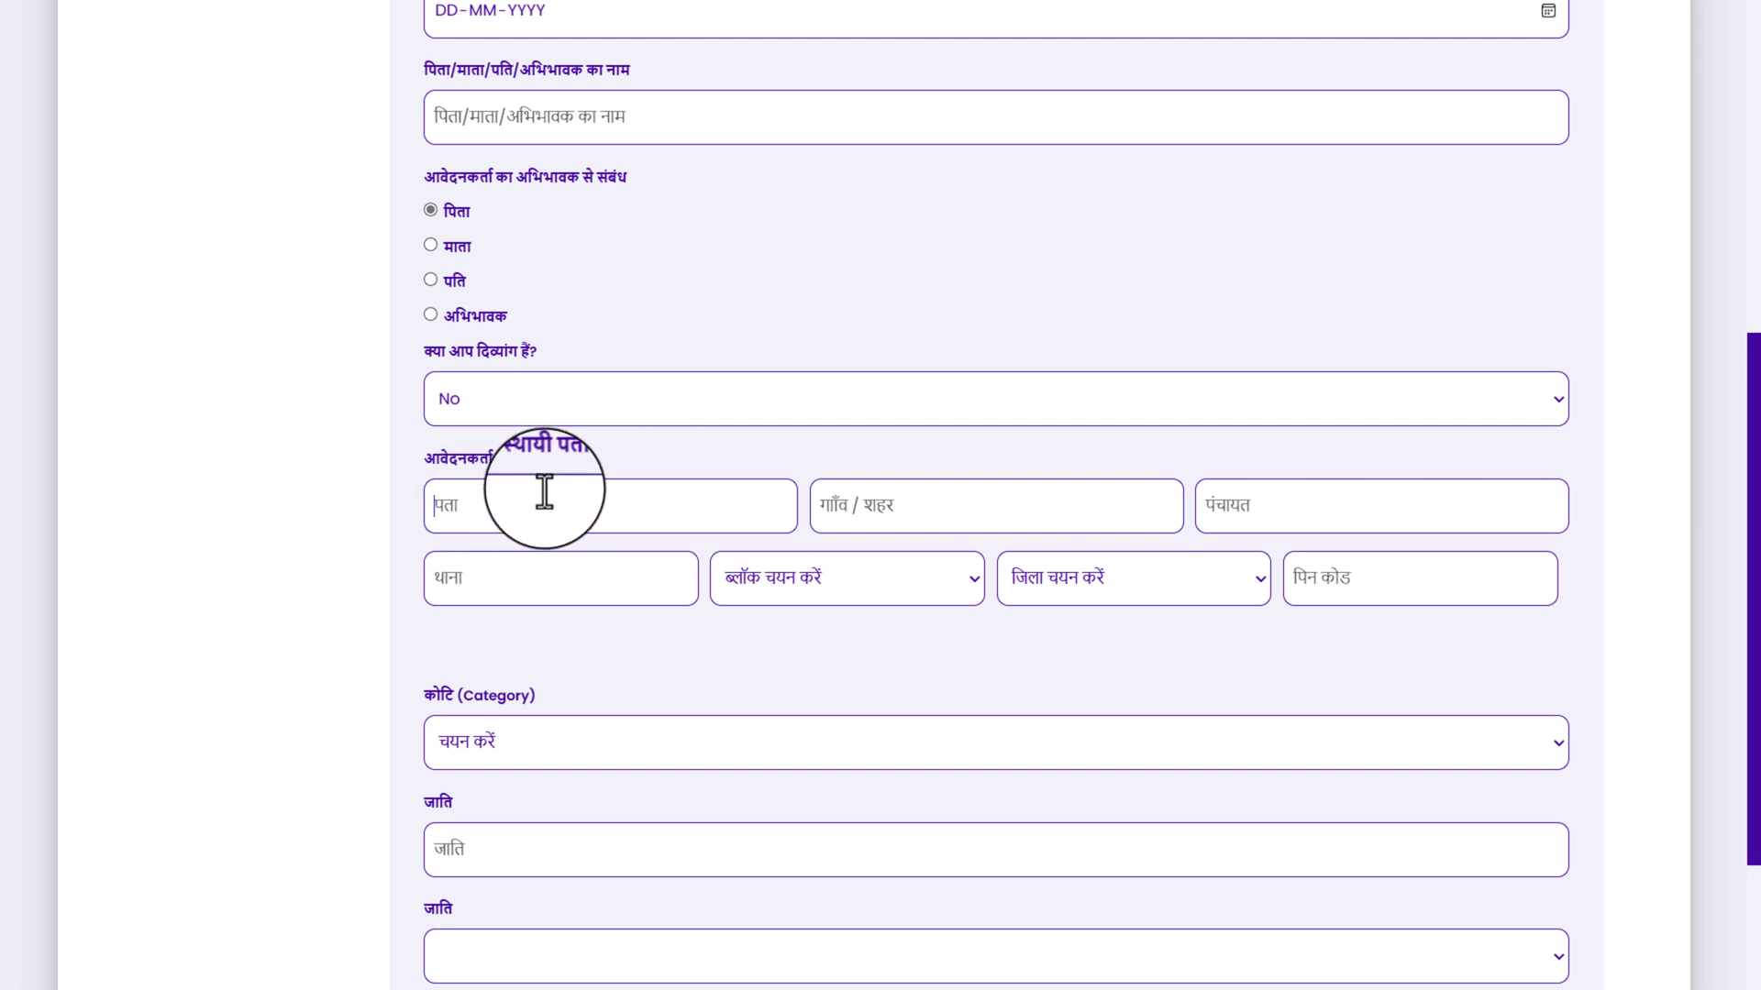
# - Select district Gaya and block Gaya Town C.D.Block for the permanent address
pyautogui.click(817, 595)
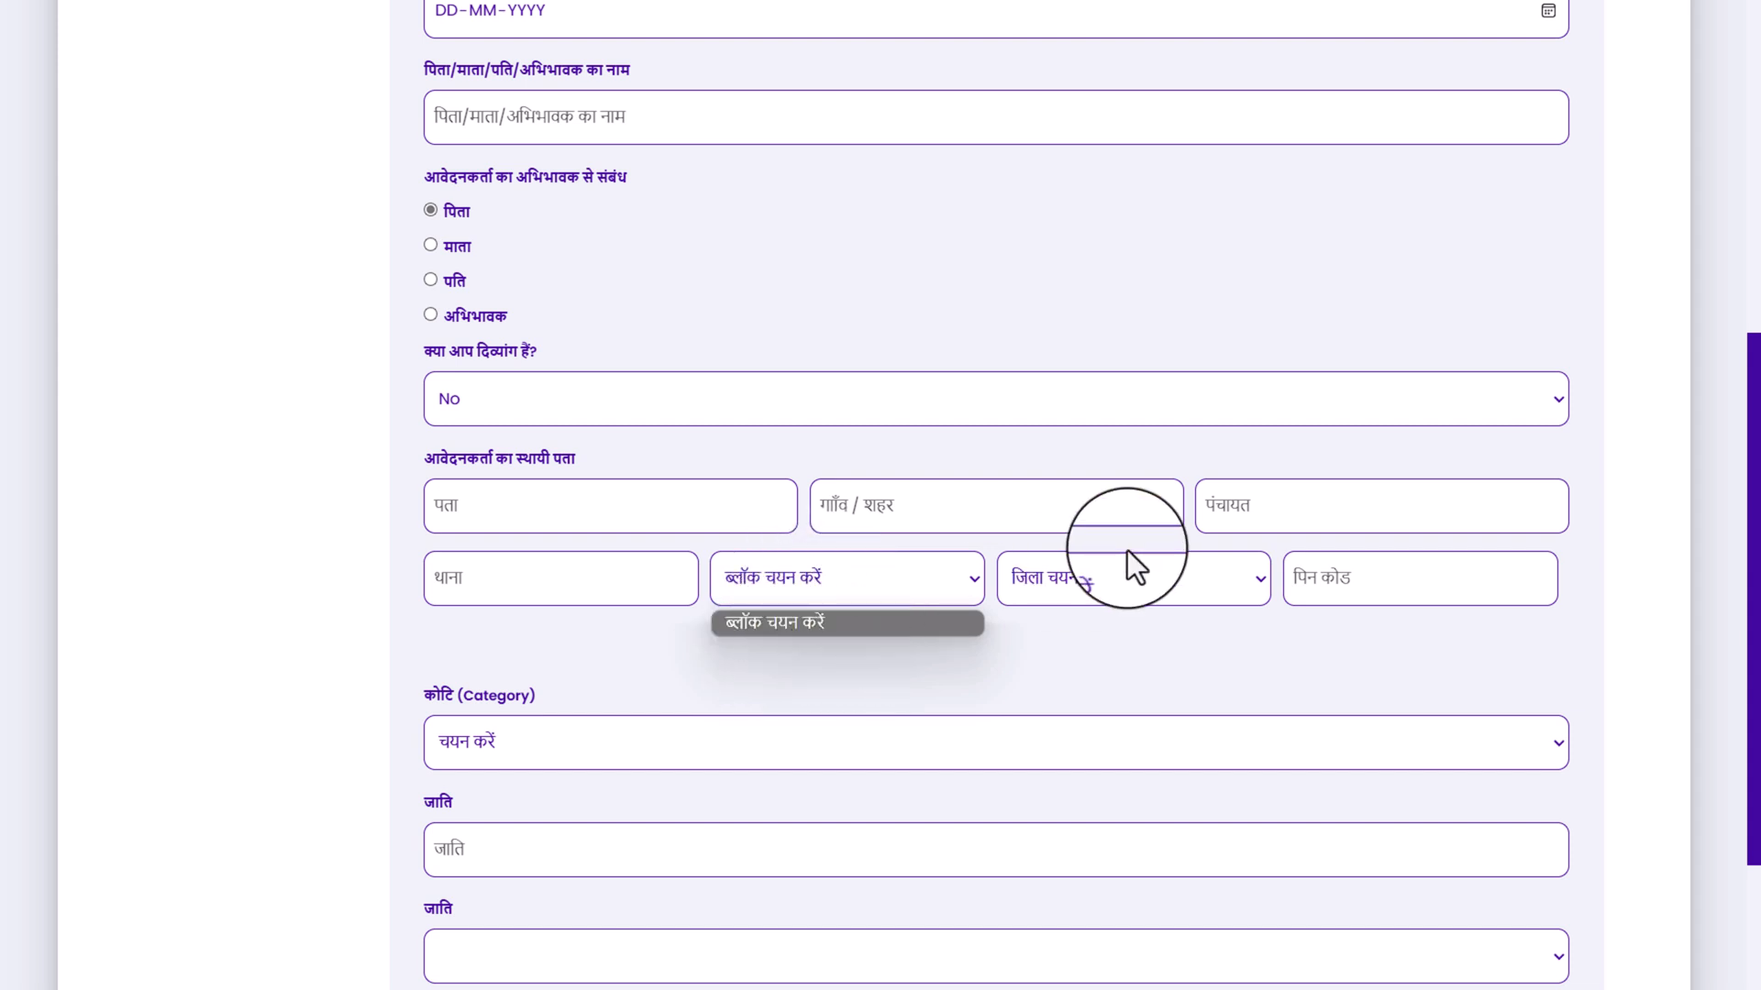
pyautogui.click(1086, 581)
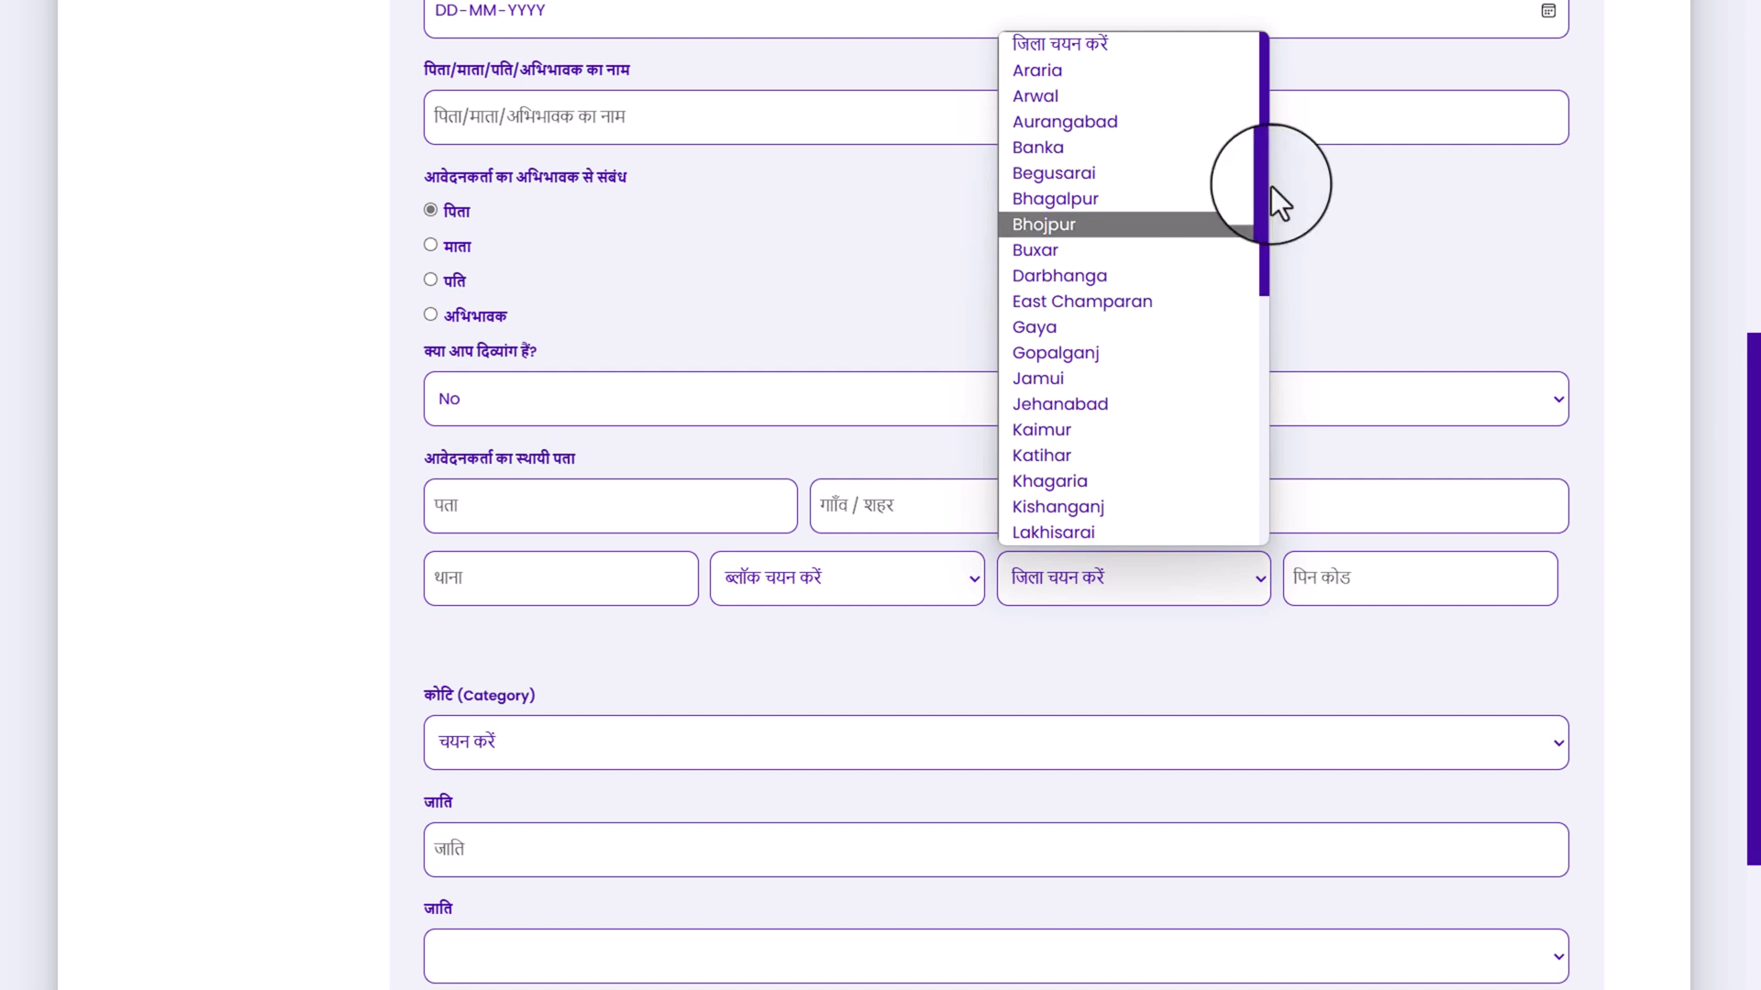
pyautogui.moveTo(1265, 165)
pyautogui.mouseDown()
pyautogui.moveTo(1266, 453)
pyautogui.moveTo(1254, 180)
pyautogui.mouseUp()
pyautogui.click(1067, 298)
pyautogui.click(836, 584)
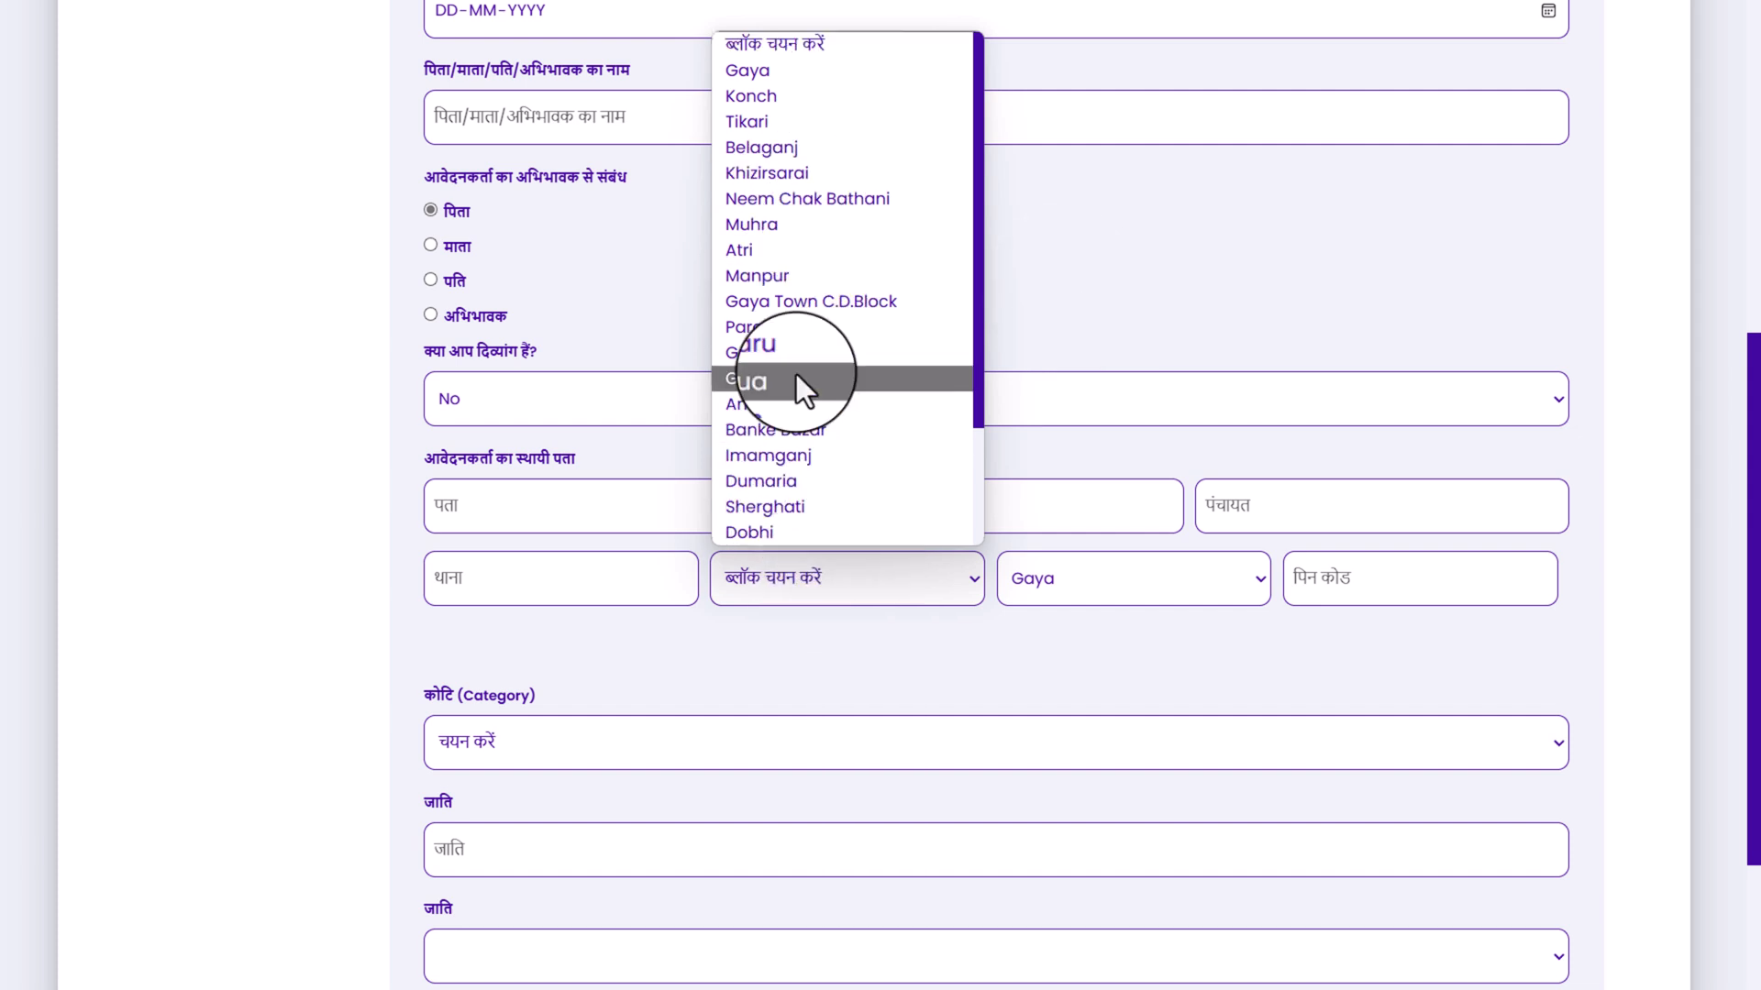
pyautogui.click(811, 302)
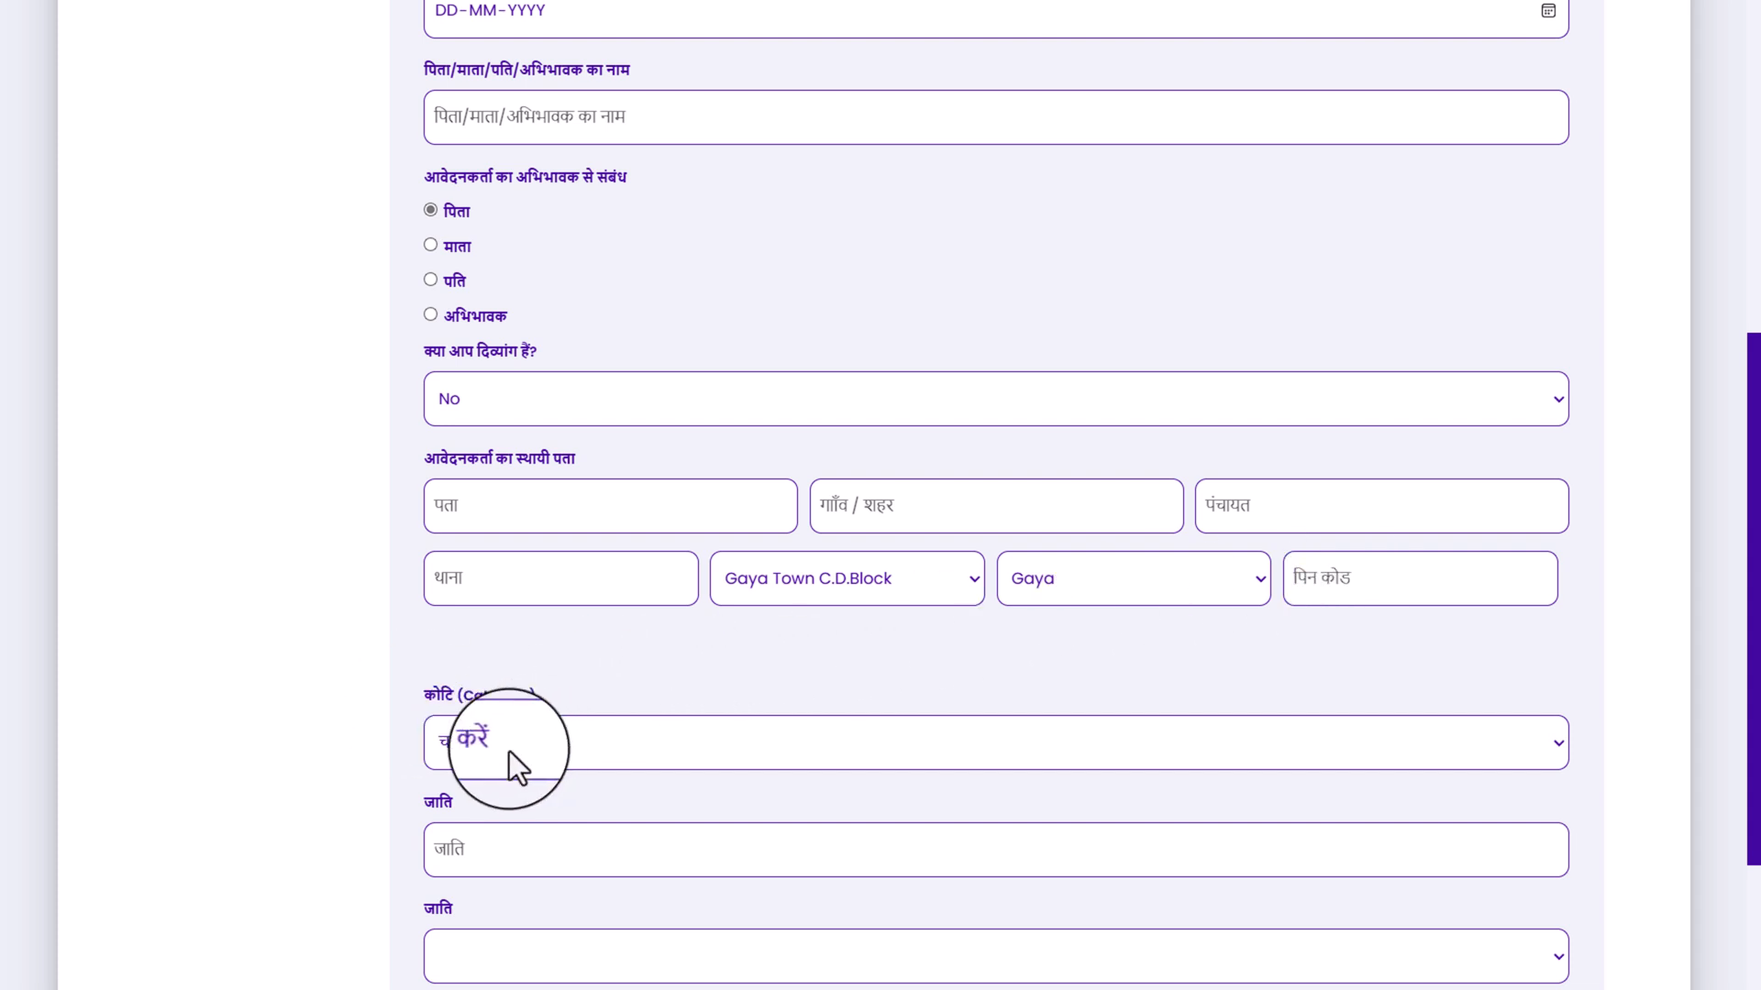
# - Choose EBC as the reservation category (कोटि)
pyautogui.click(475, 745)
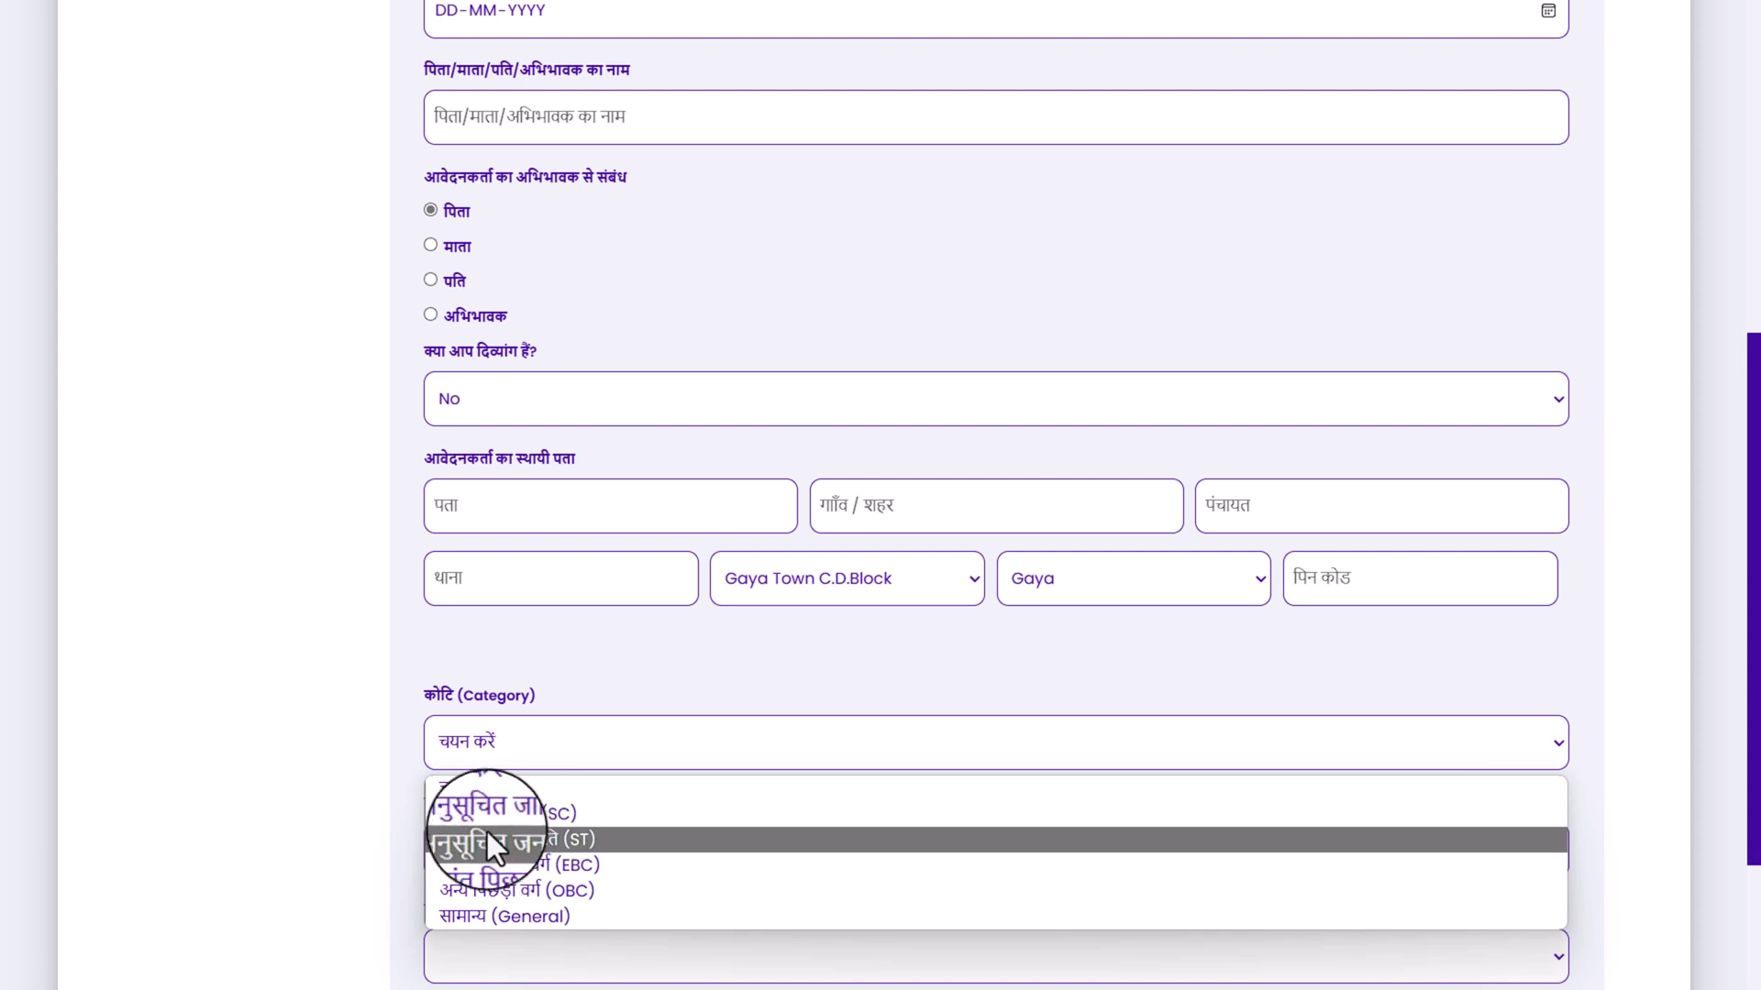
pyautogui.click(550, 865)
pyautogui.moveTo(1754, 578); pyautogui.dragTo(1757, 666)
pyautogui.click(527, 690)
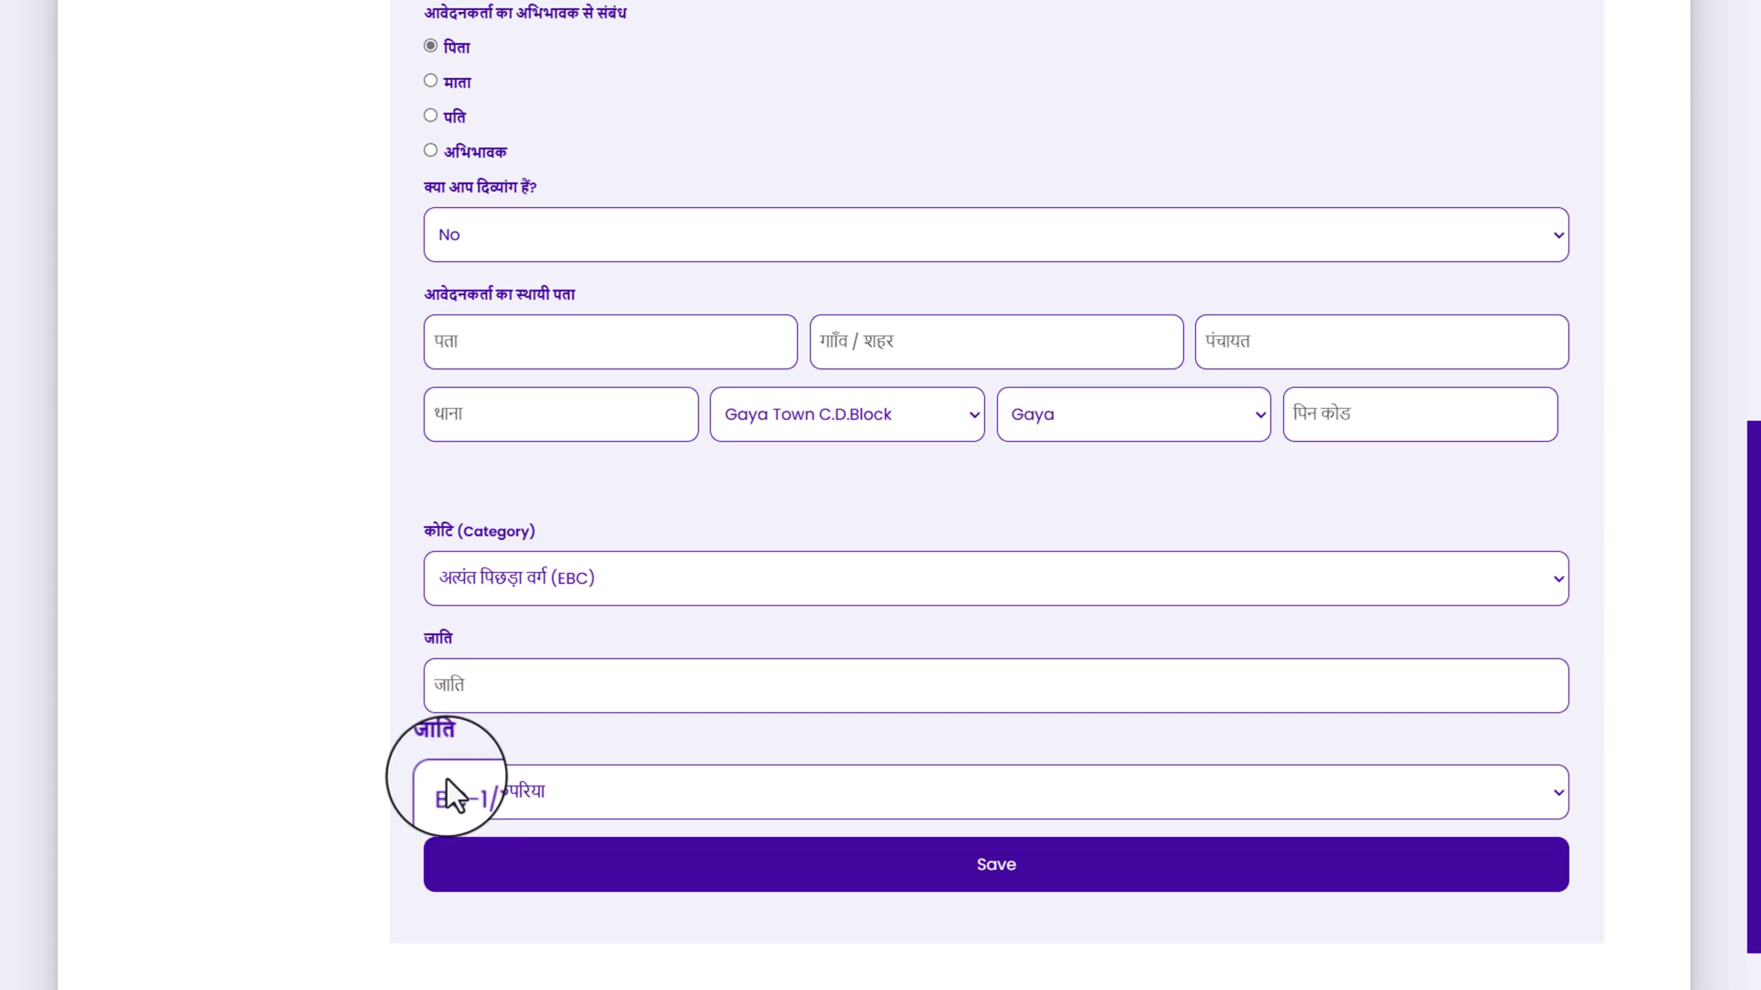
# - Pick caste BC-1/107/इदरीसी या दर्जी (मुस्लिम) and save the personal details
pyautogui.click(574, 799)
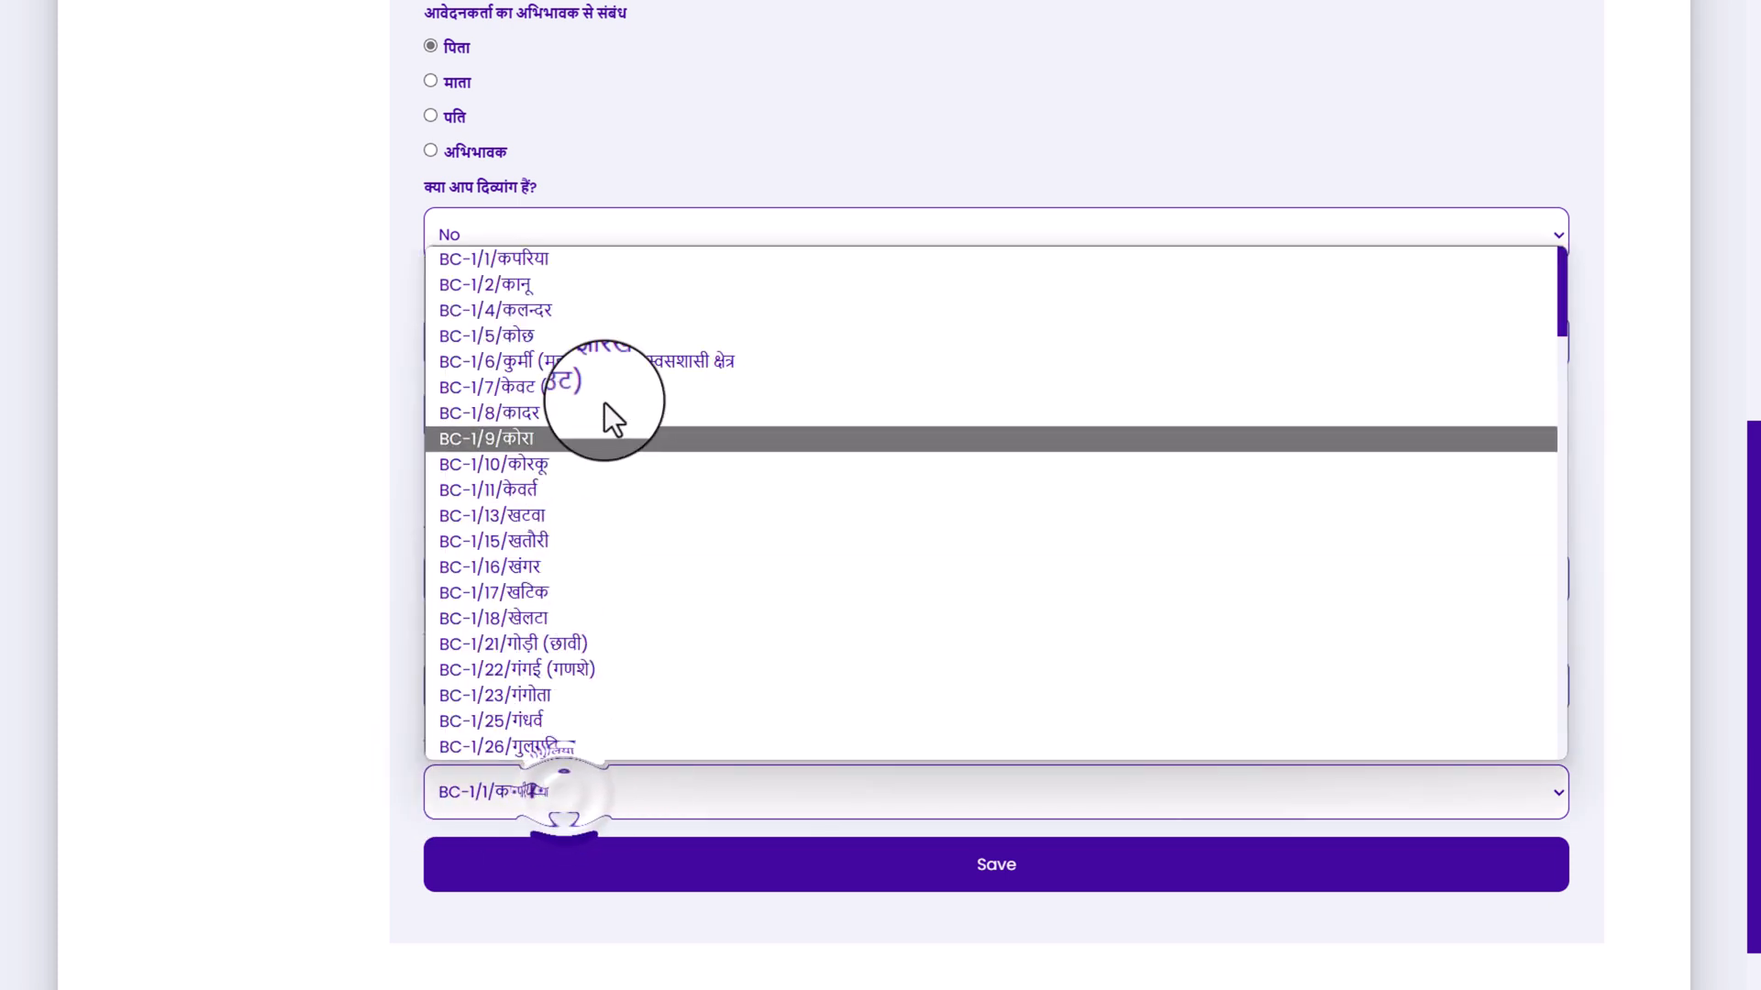
pyautogui.scroll(-10, 634, 672)
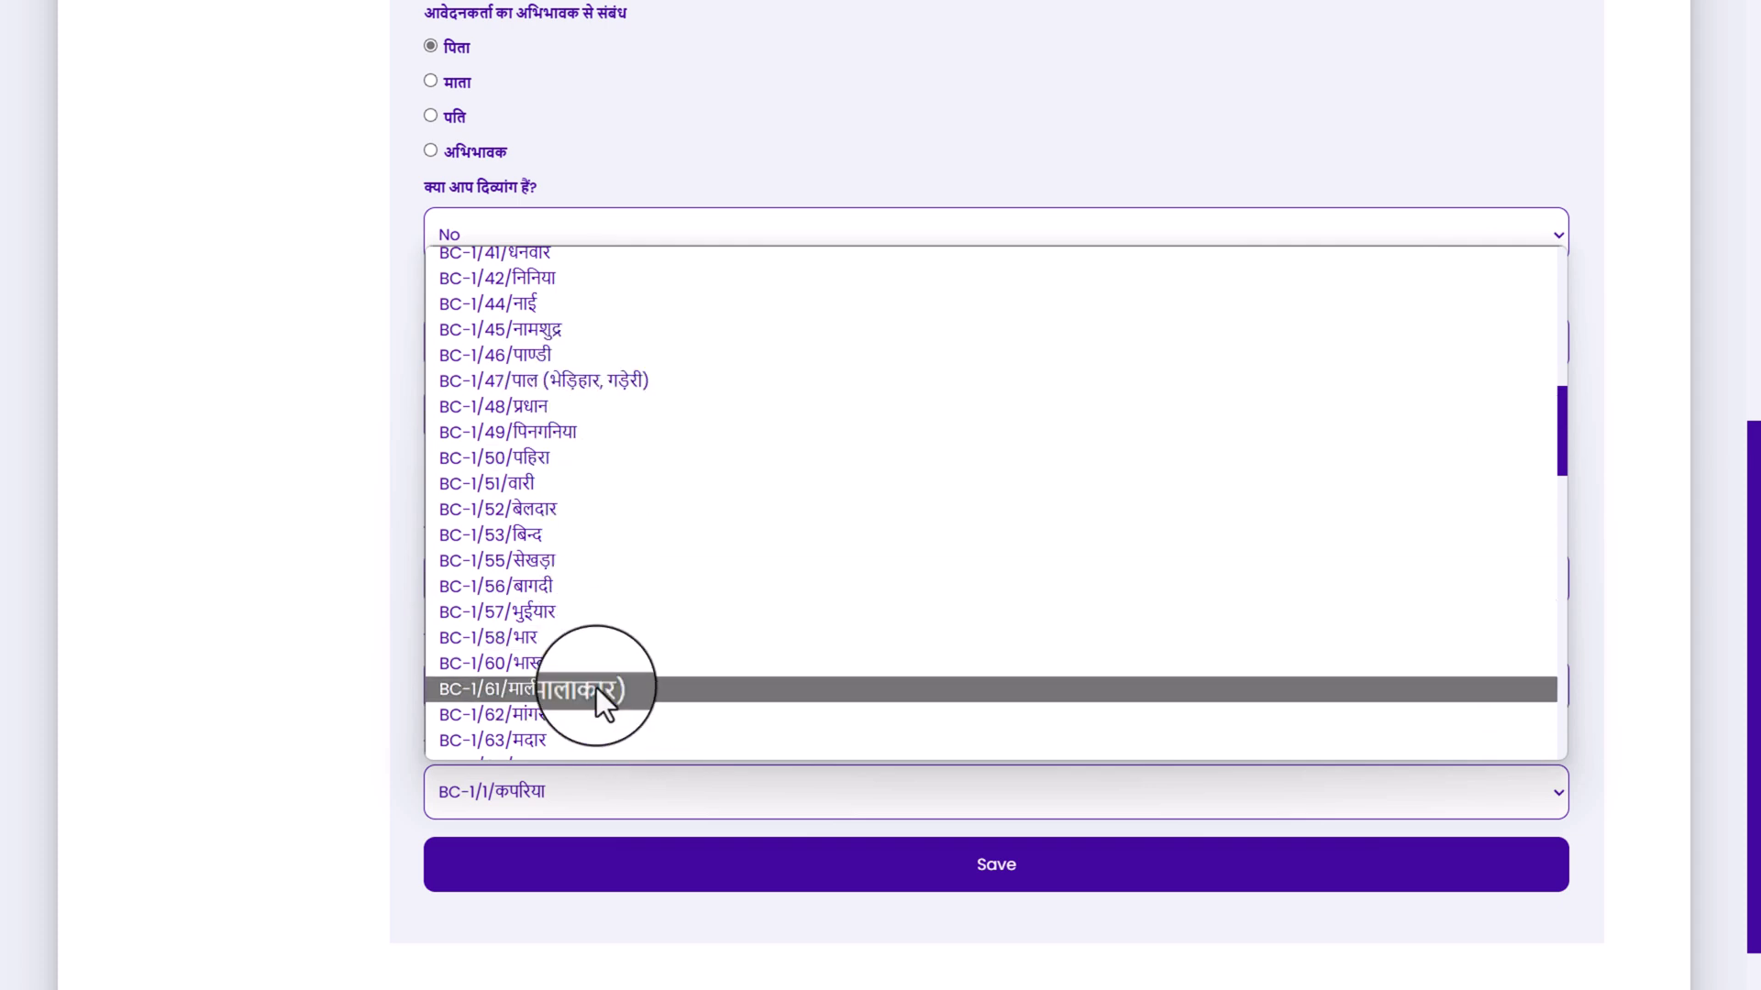
pyautogui.scroll(-10, 592, 688)
pyautogui.click(596, 724)
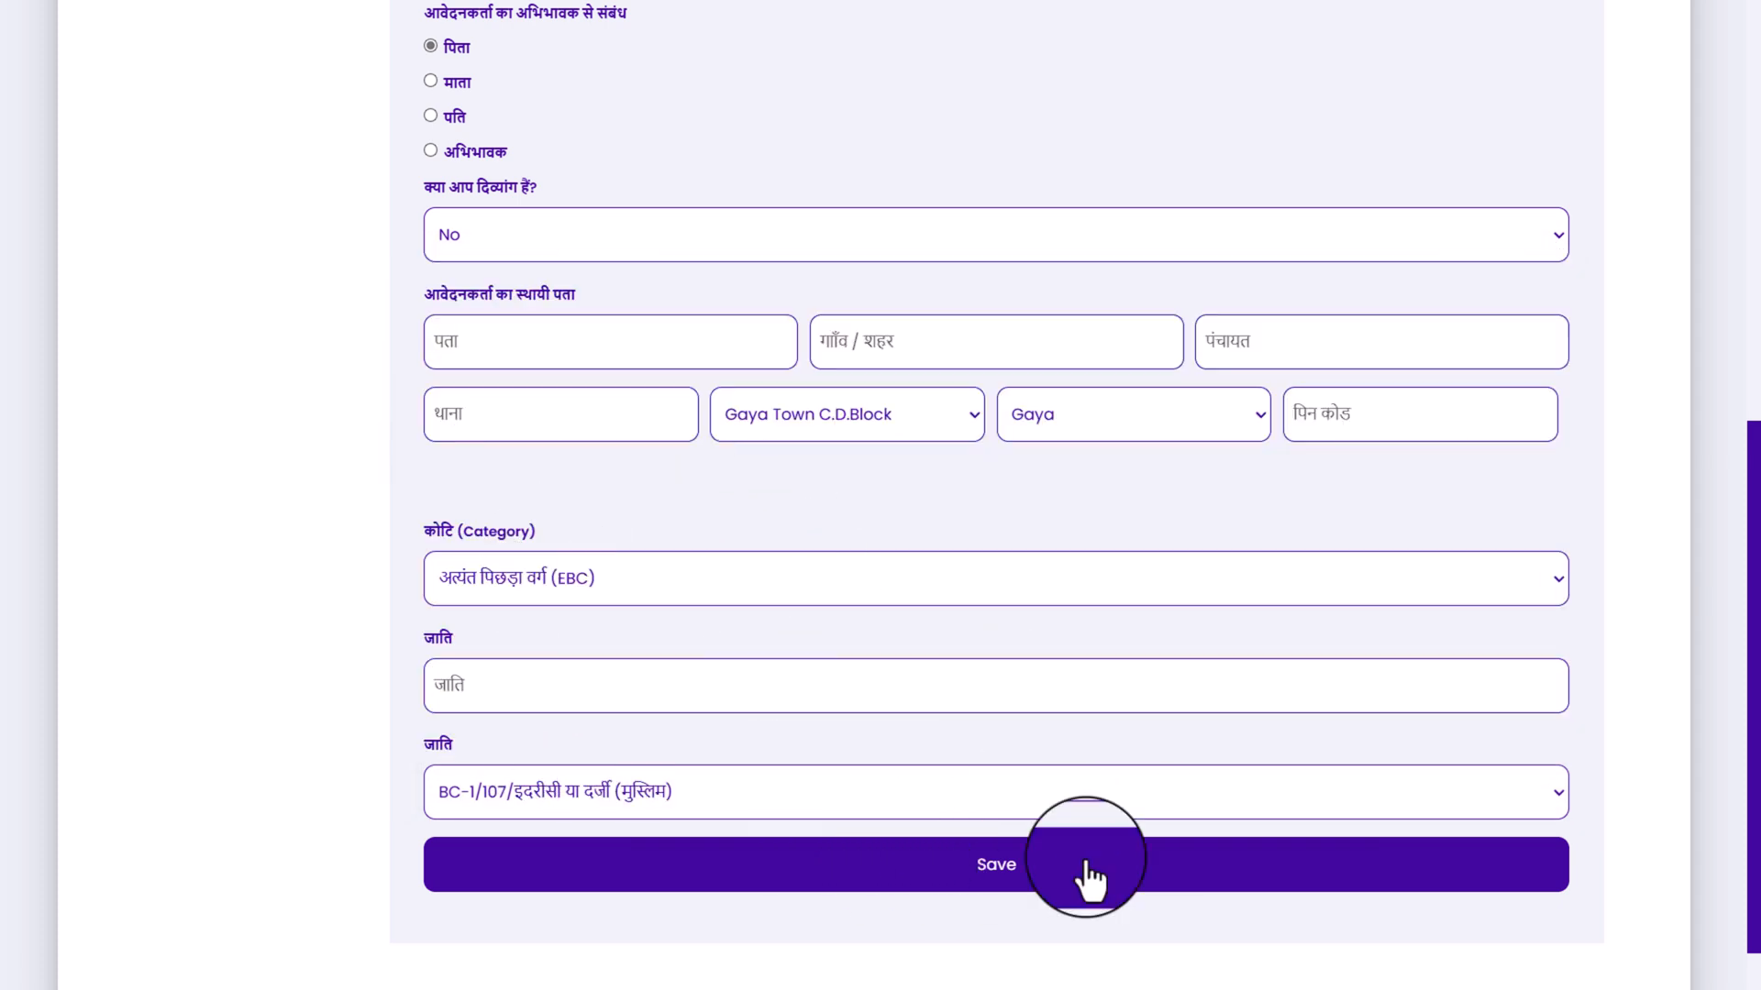
pyautogui.click(994, 882)
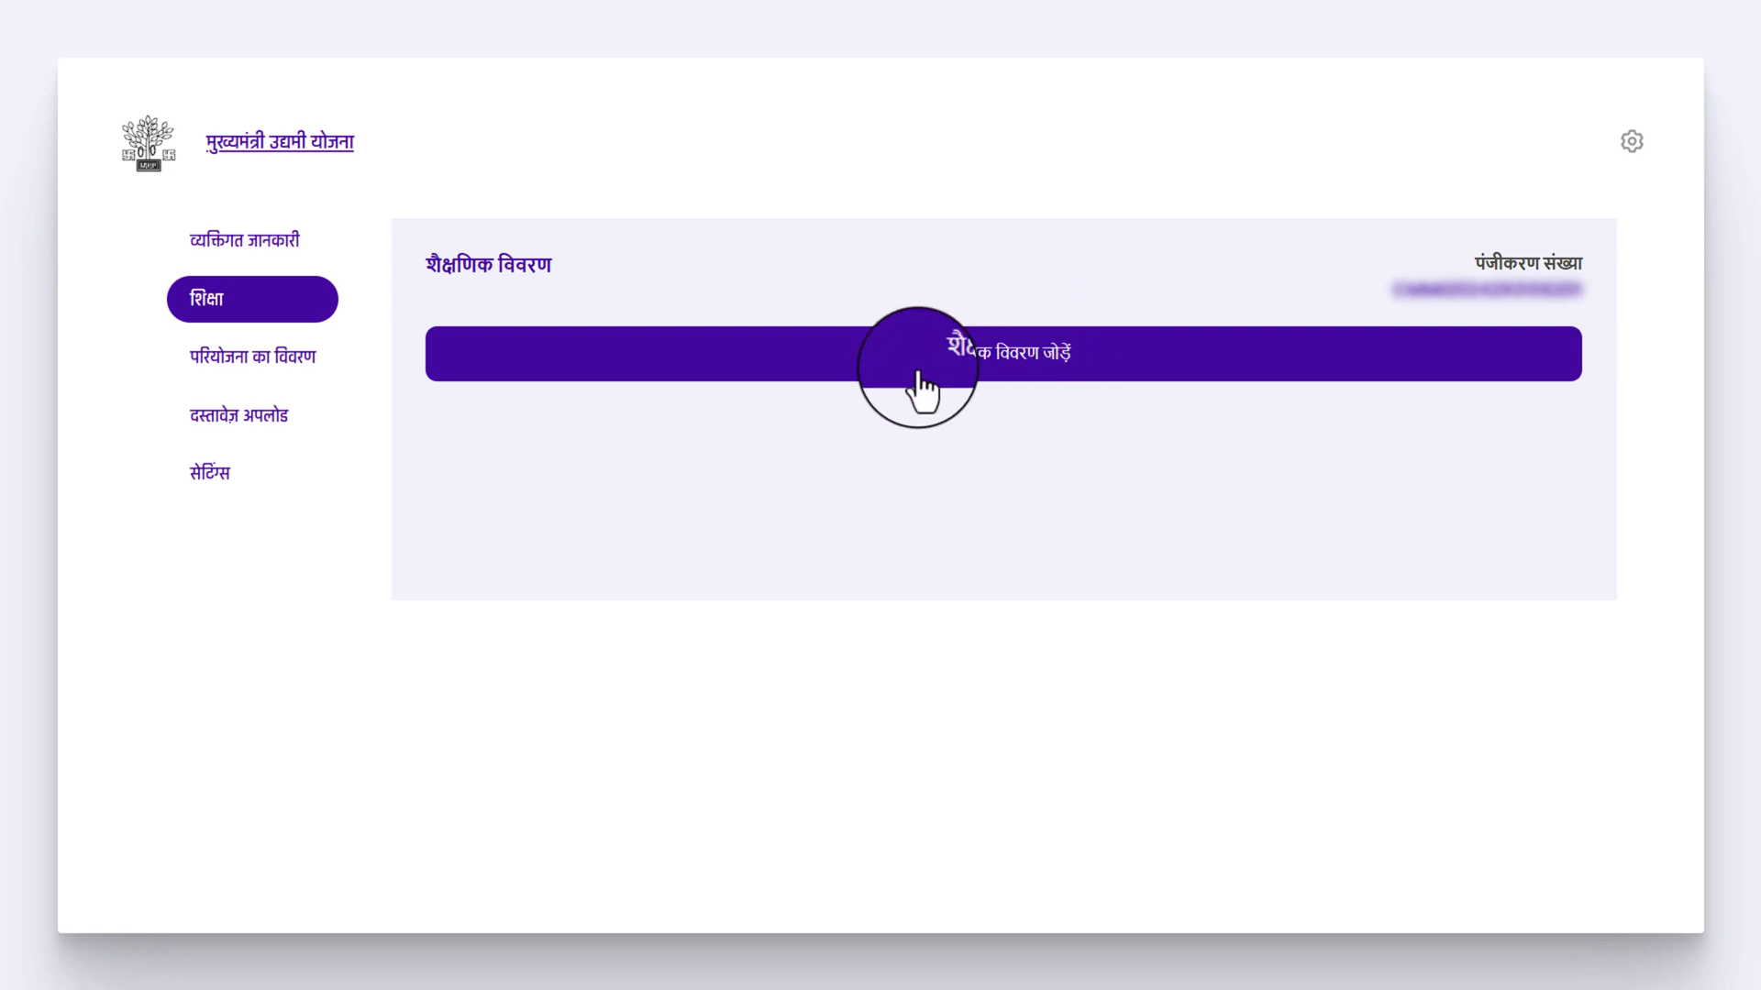
# - Add a 10TH OR MATRIC entry with roll number, year and subject ALL SUBJECT to the education table
pyautogui.click(1012, 372)
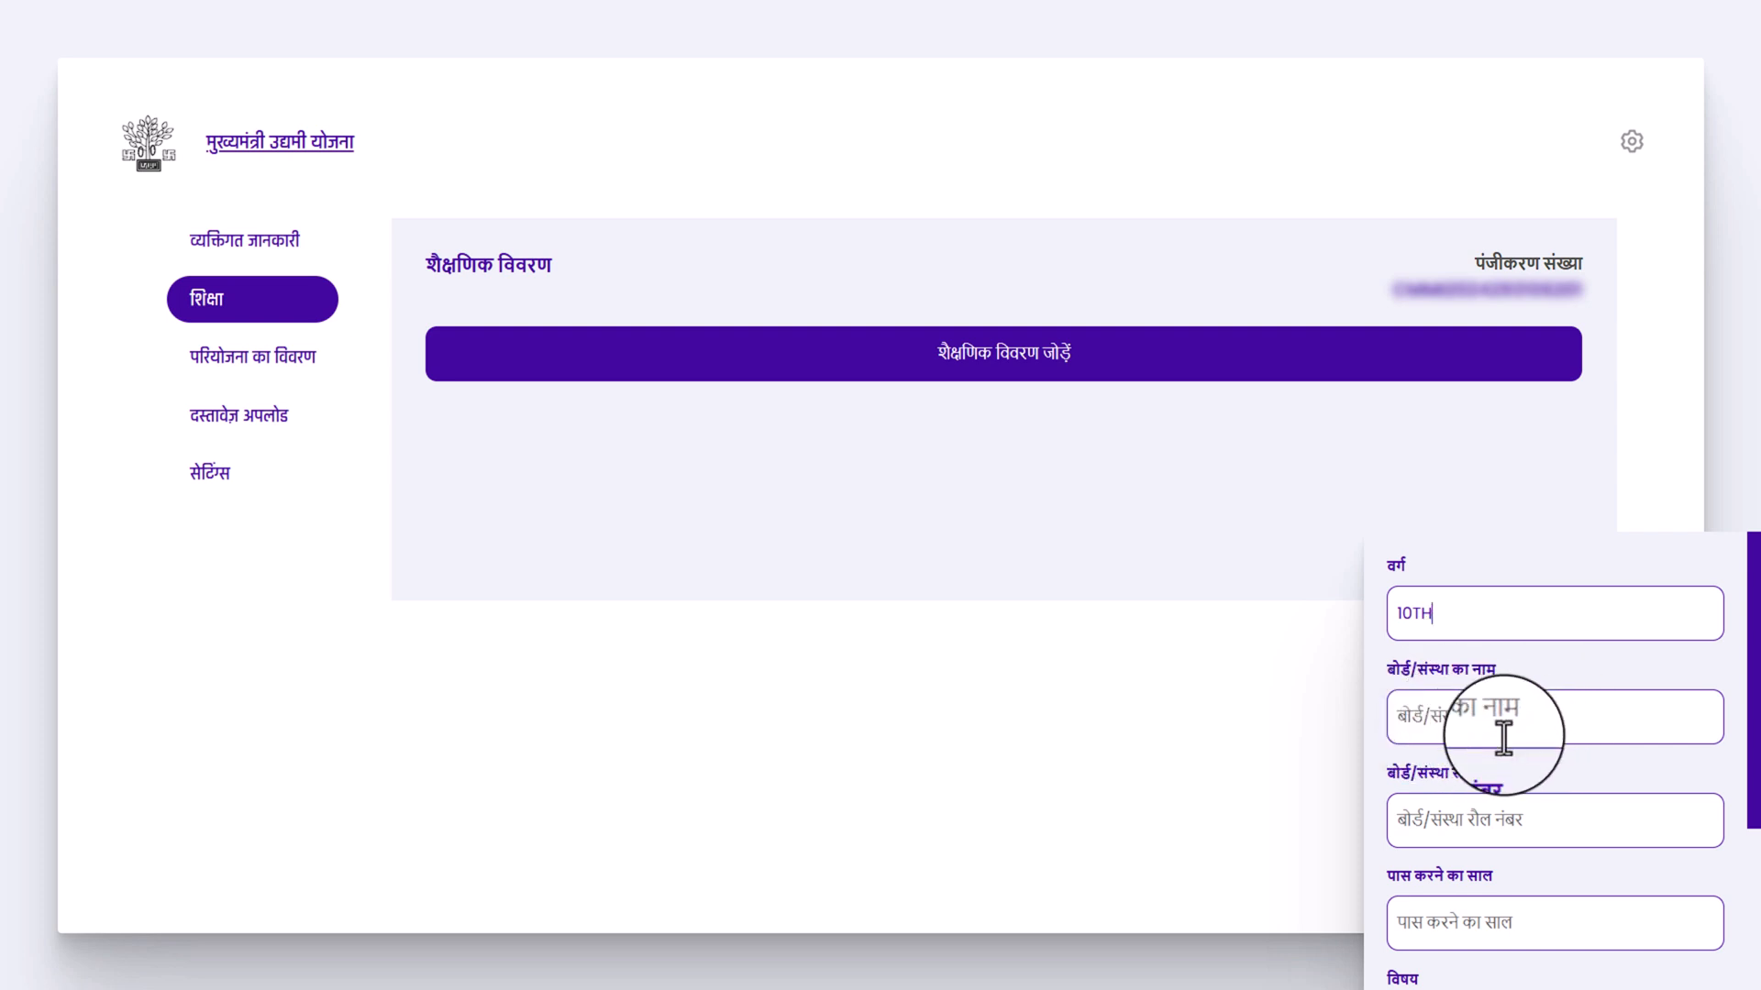
pyautogui.click(1525, 825)
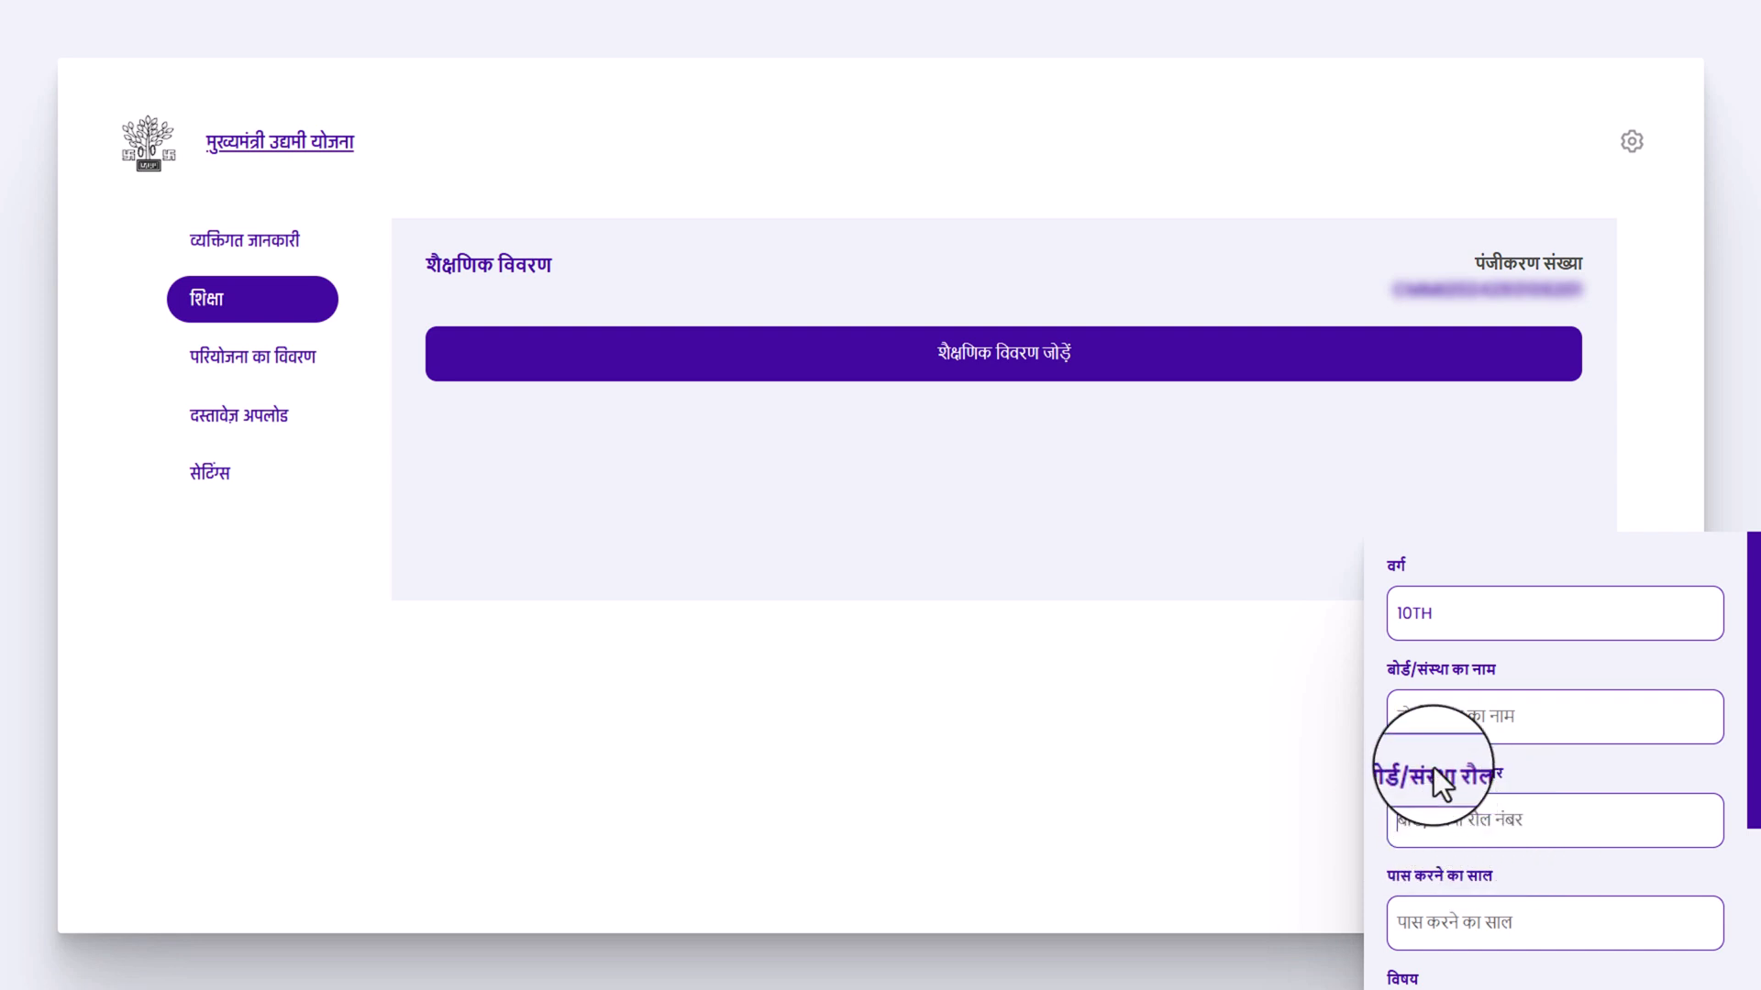
pyautogui.click(1475, 826)
pyautogui.moveTo(1753, 693); pyautogui.dragTo(1752, 766)
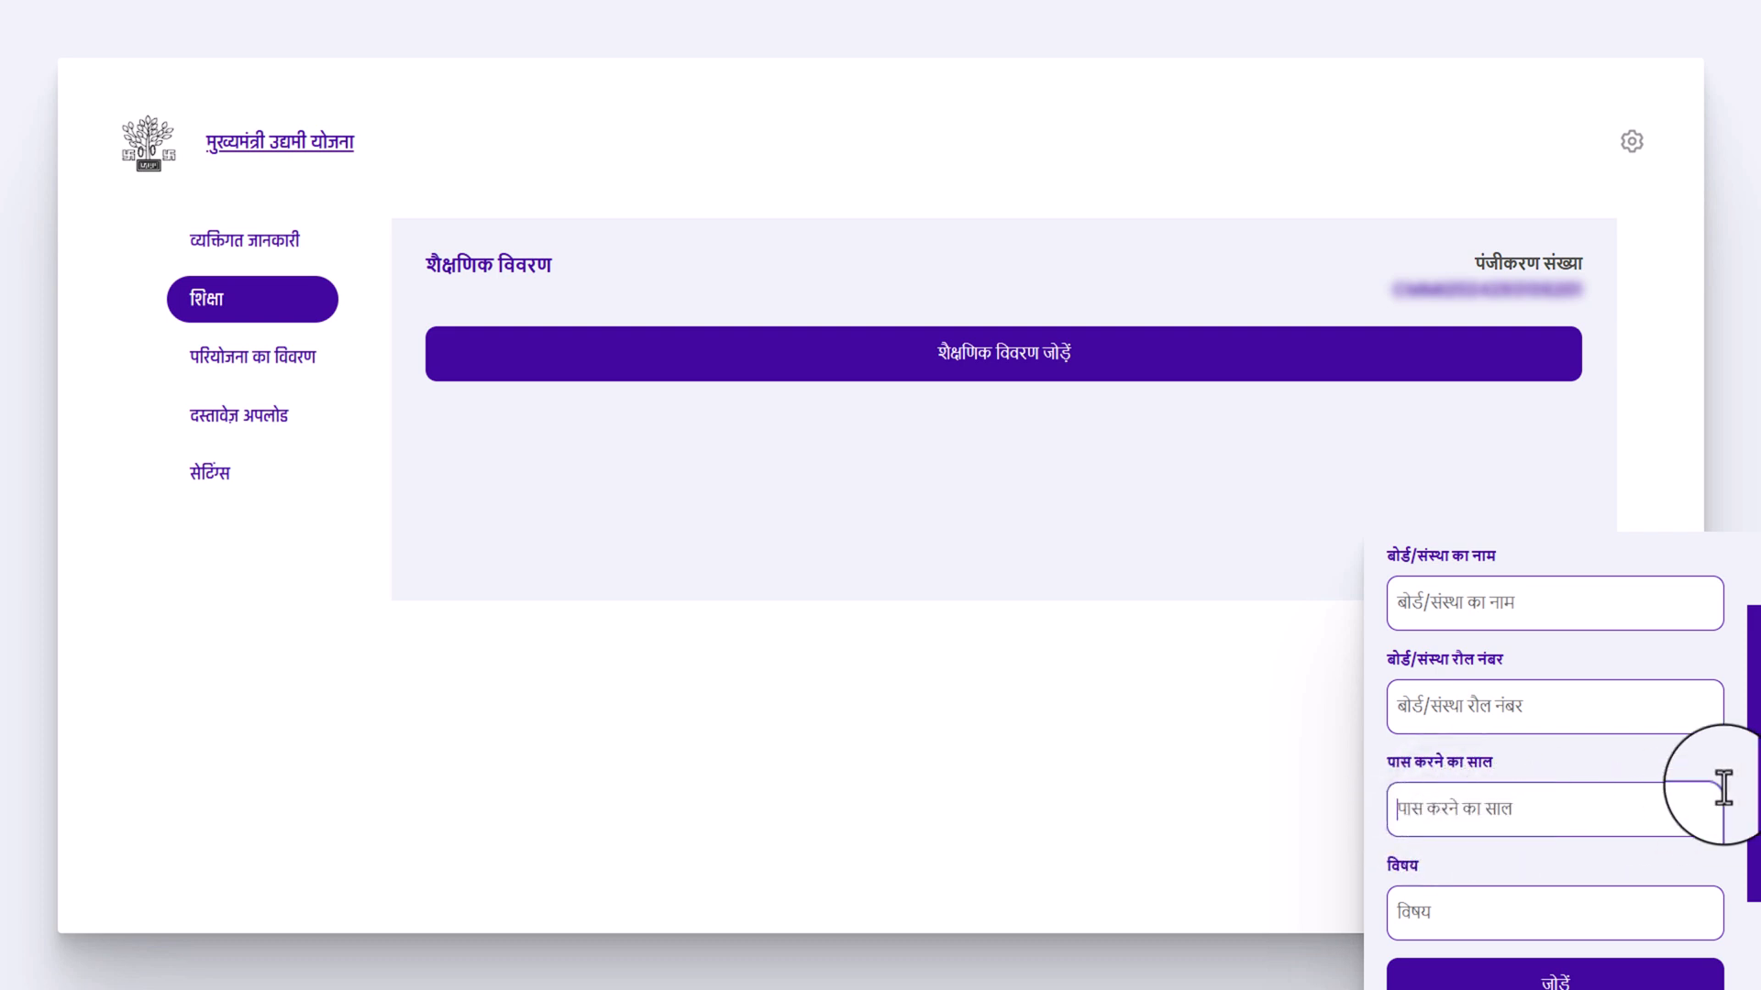
pyautogui.moveTo(1748, 741); pyautogui.dragTo(1600, 829)
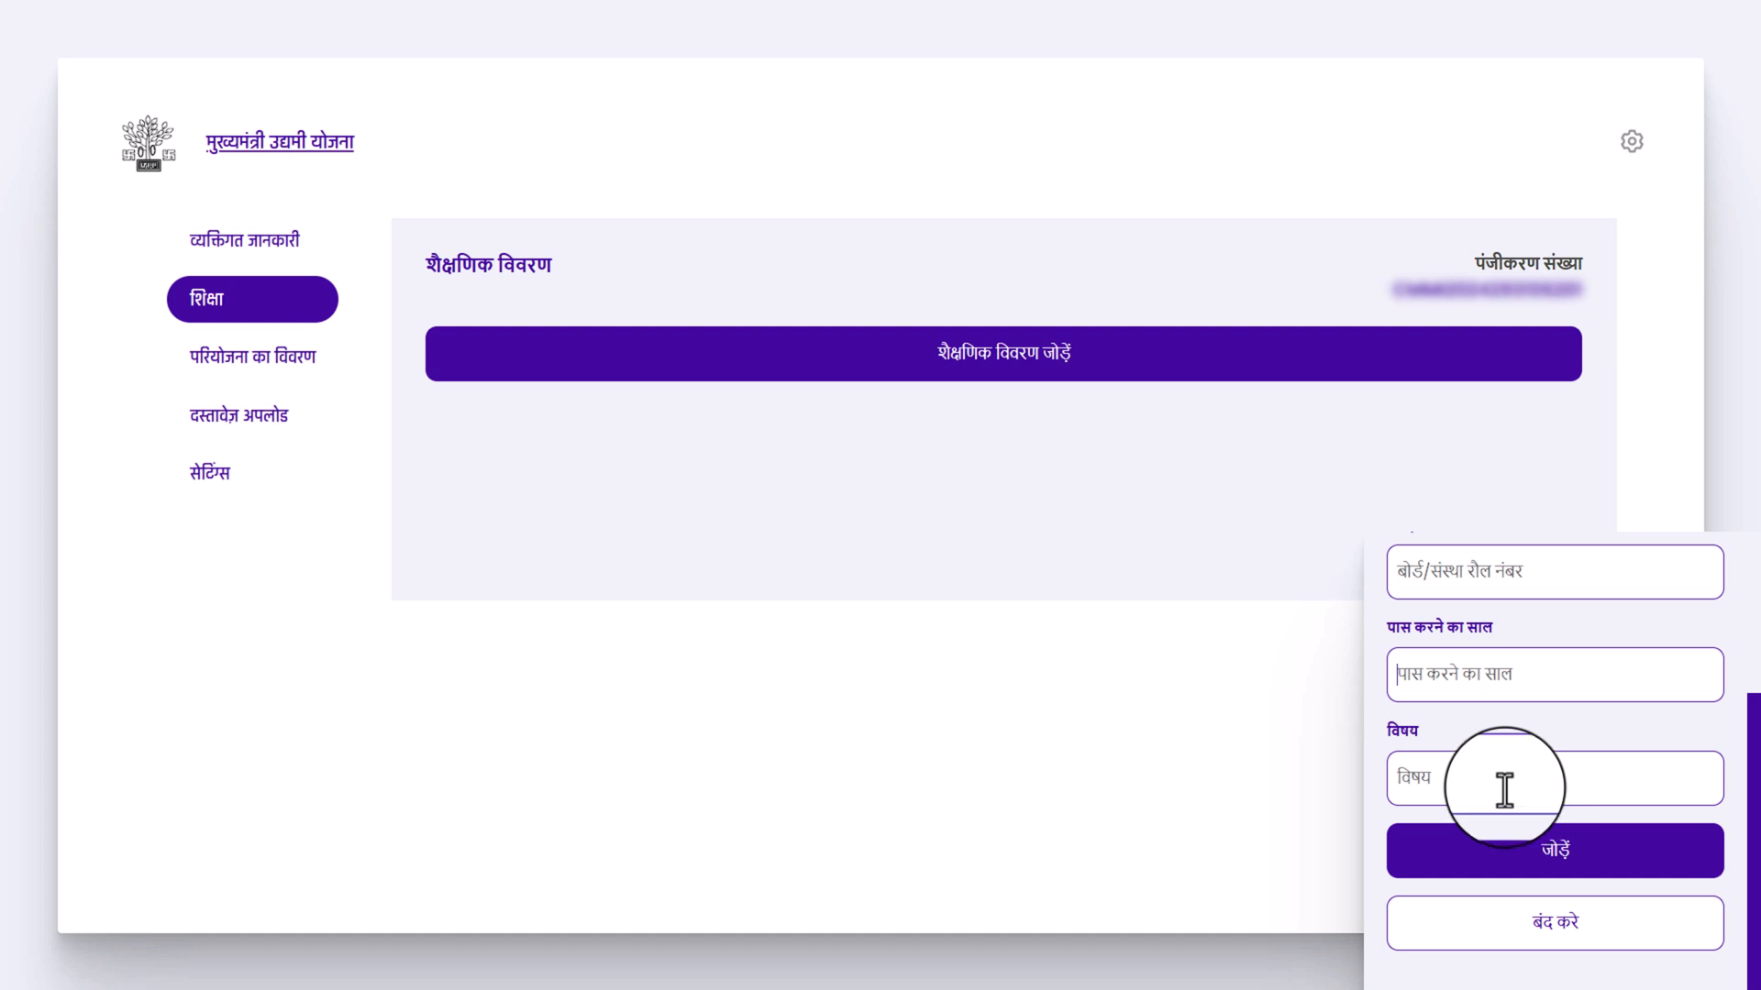
pyautogui.click(1415, 776)
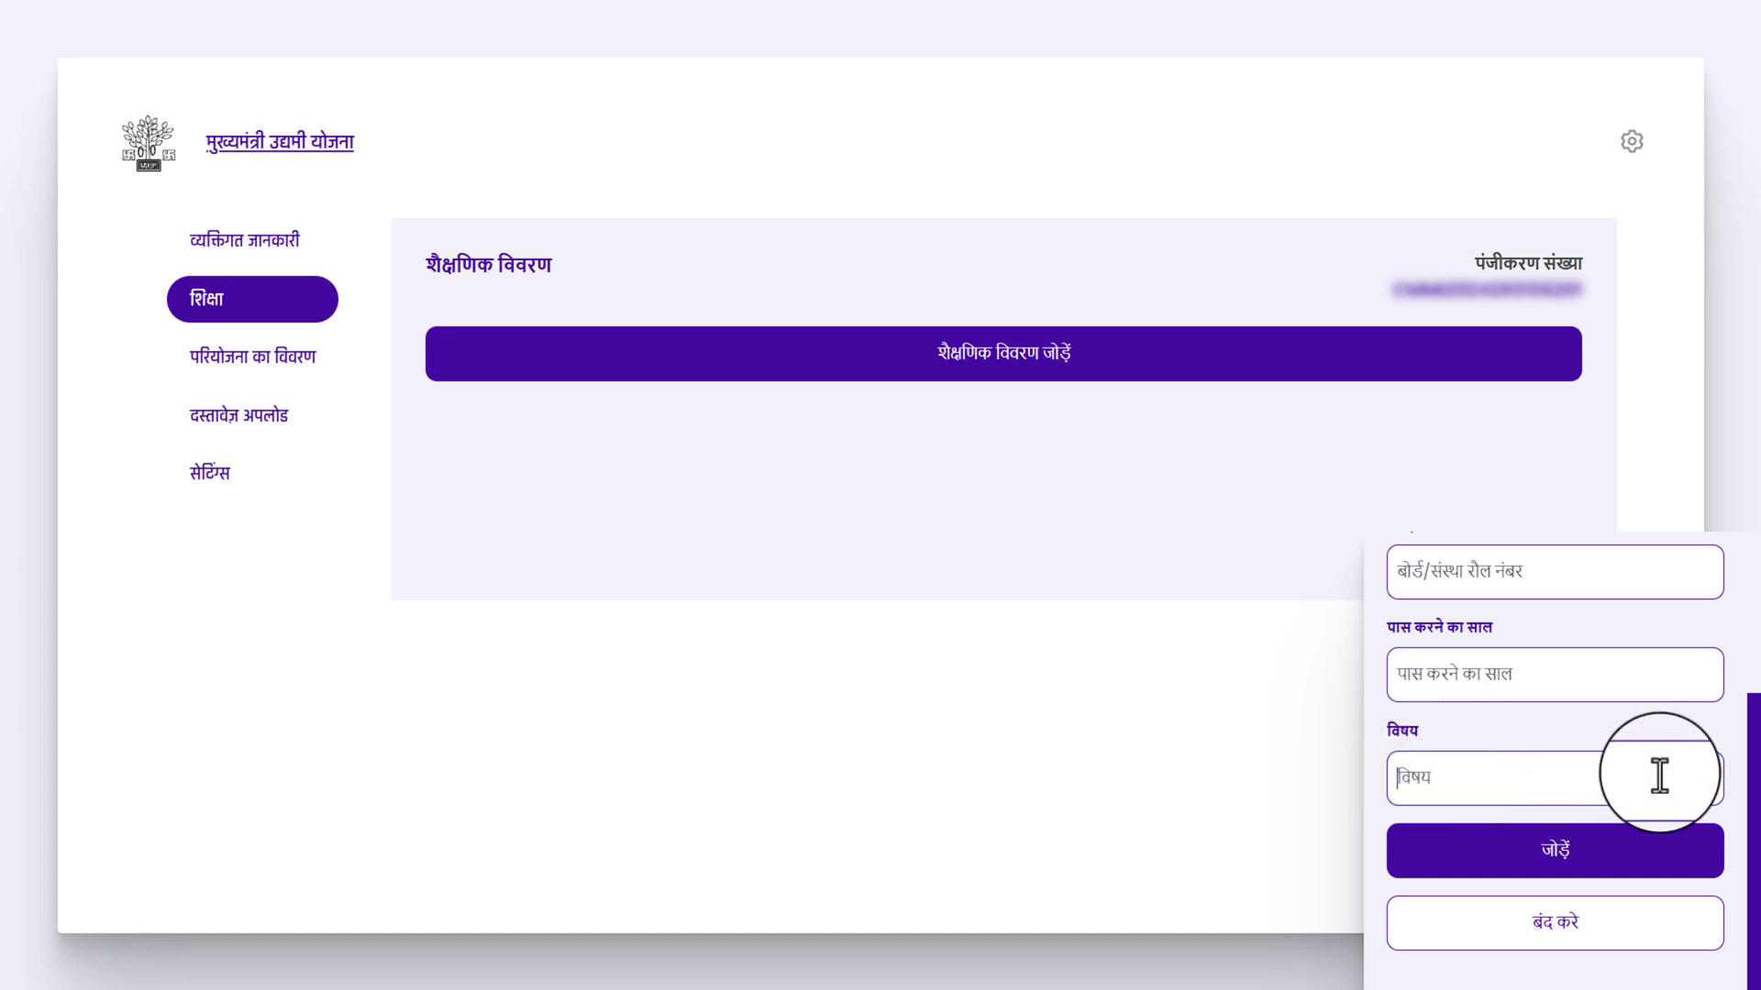
pyautogui.click(1540, 862)
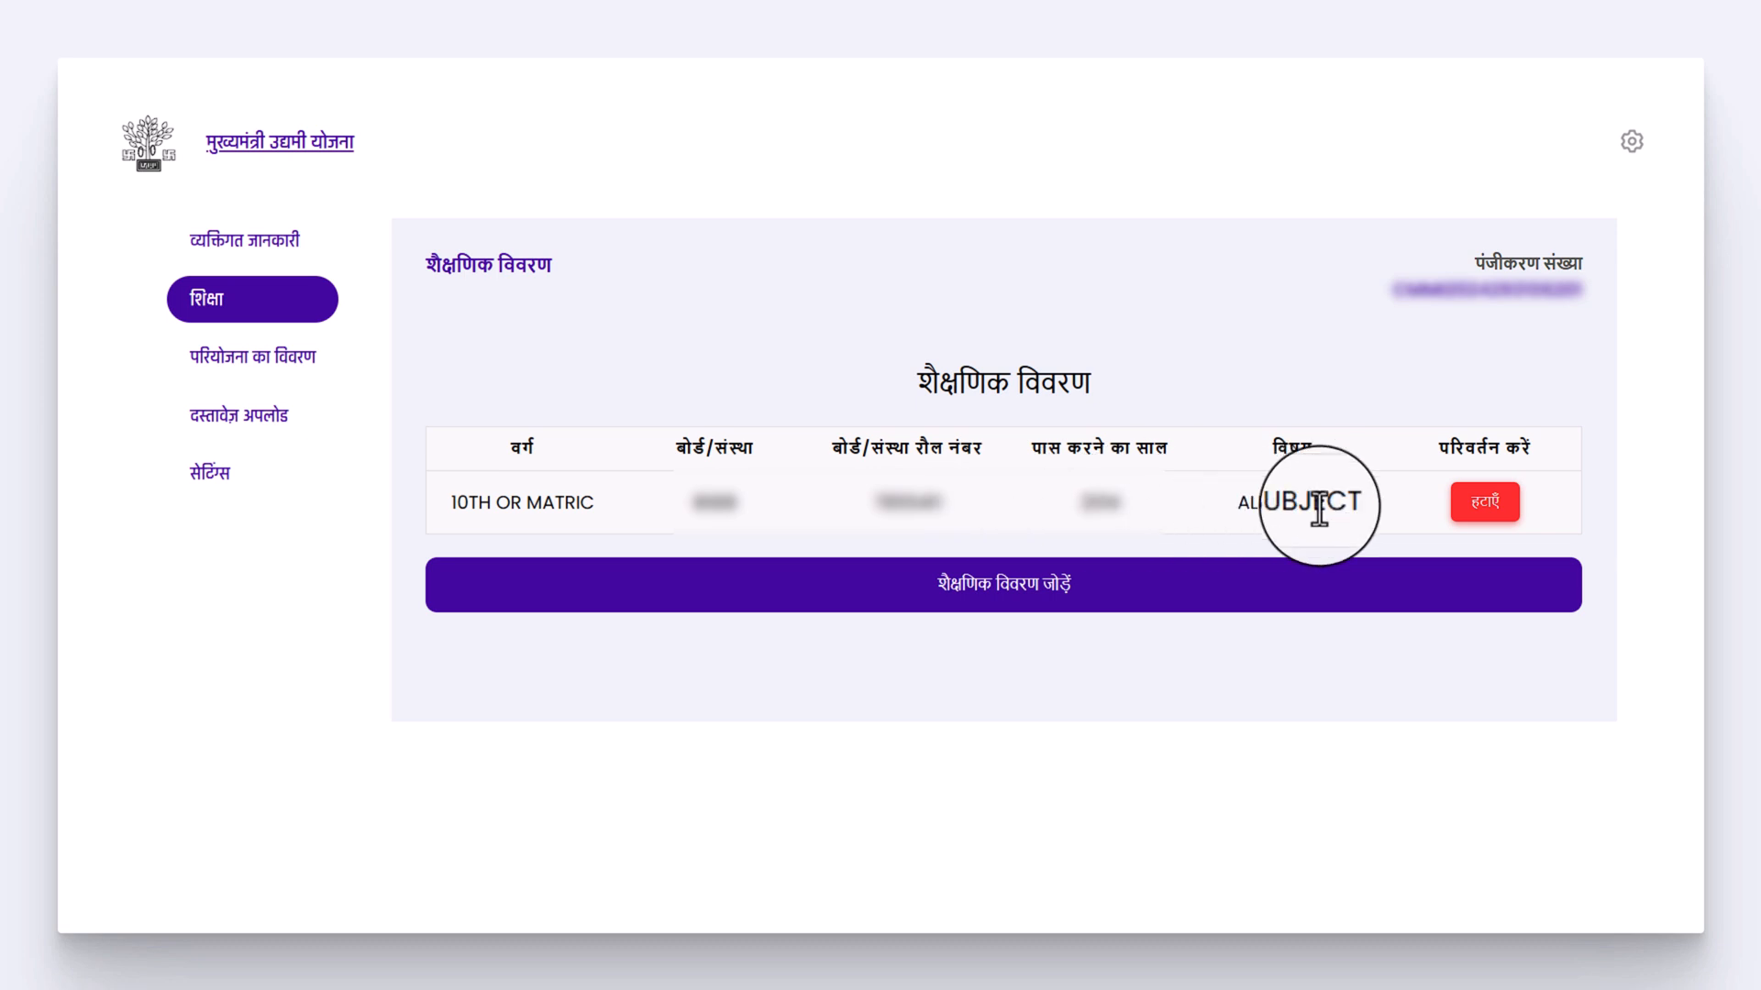
# - Add the further qualifications so the table shows 12TH and GRADUATION with subject PHYSICS
pyautogui.click(943, 596)
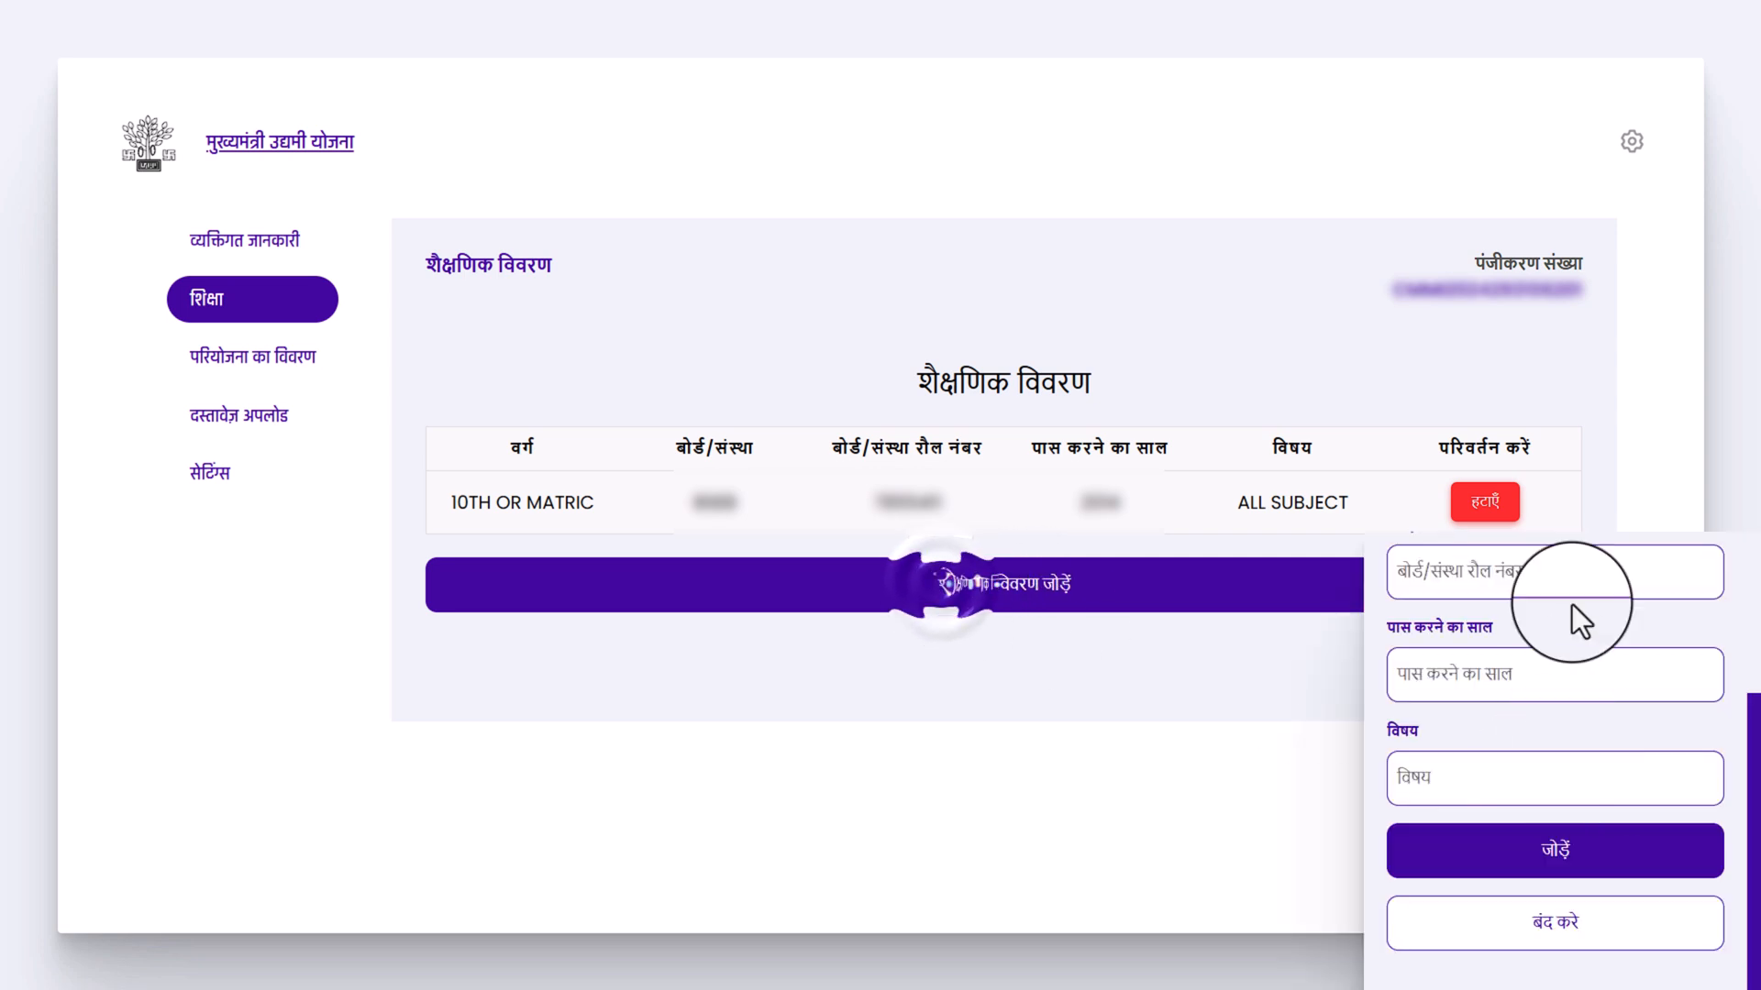
pyautogui.moveTo(1749, 743); pyautogui.dragTo(1743, 589)
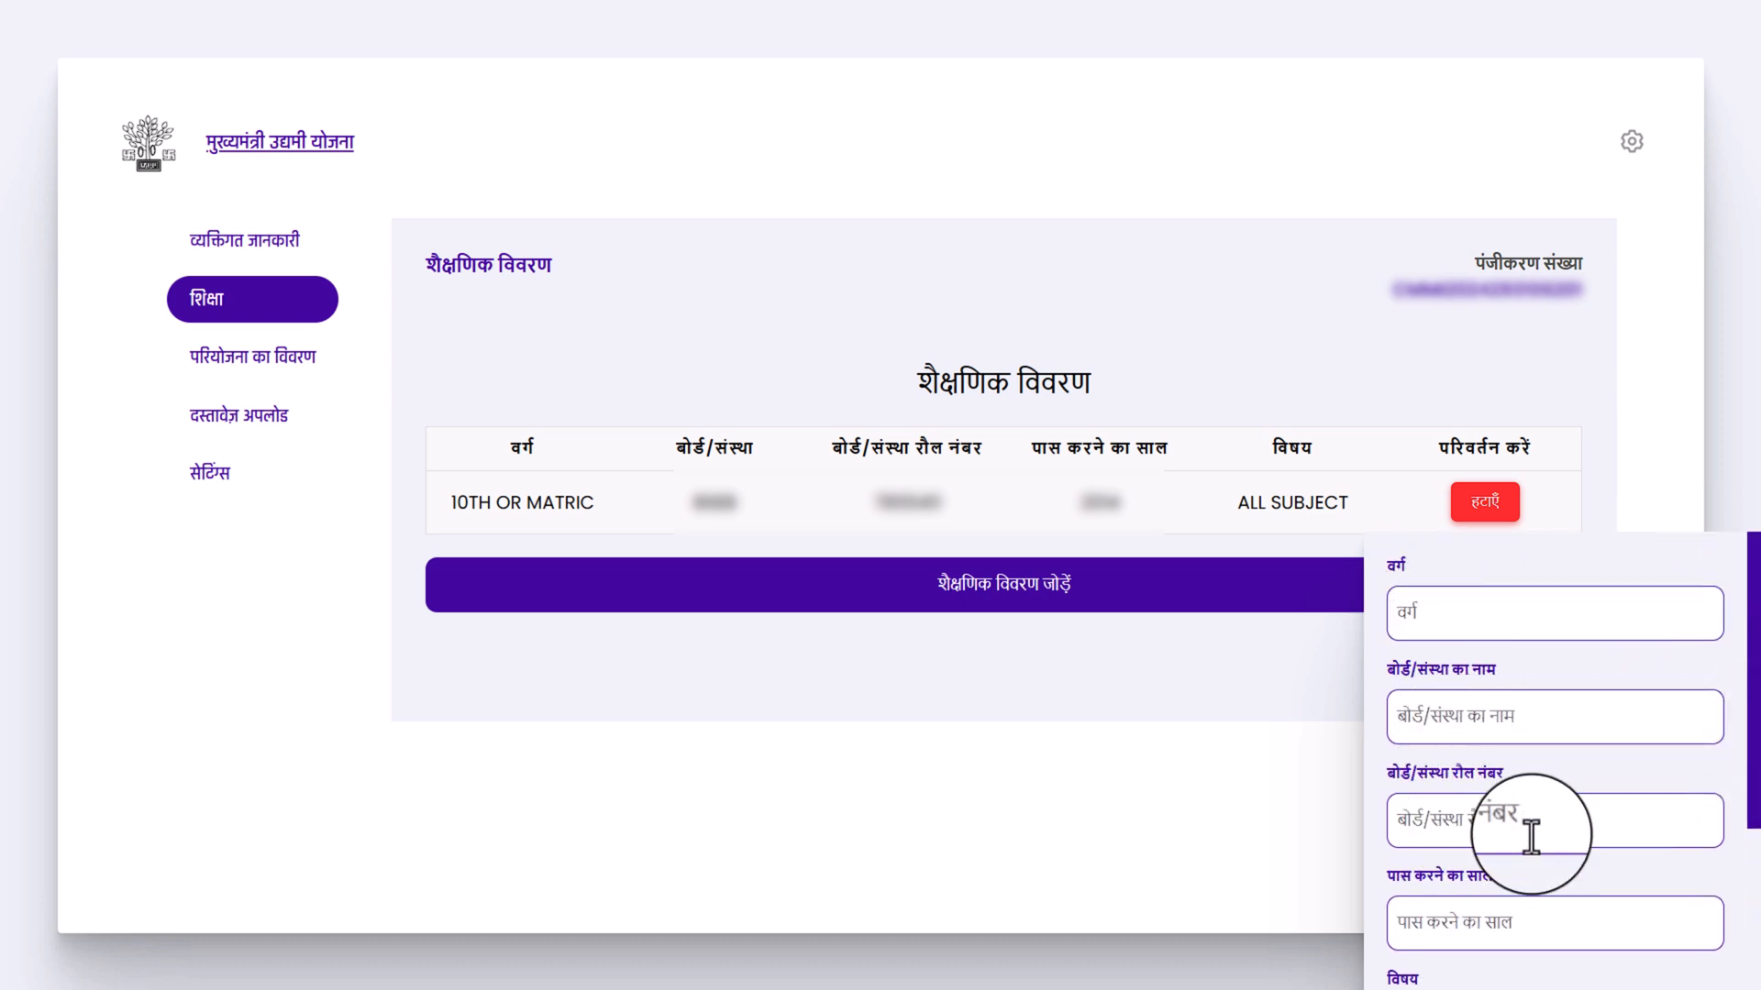
pyautogui.scroll(-3, 1544, 876)
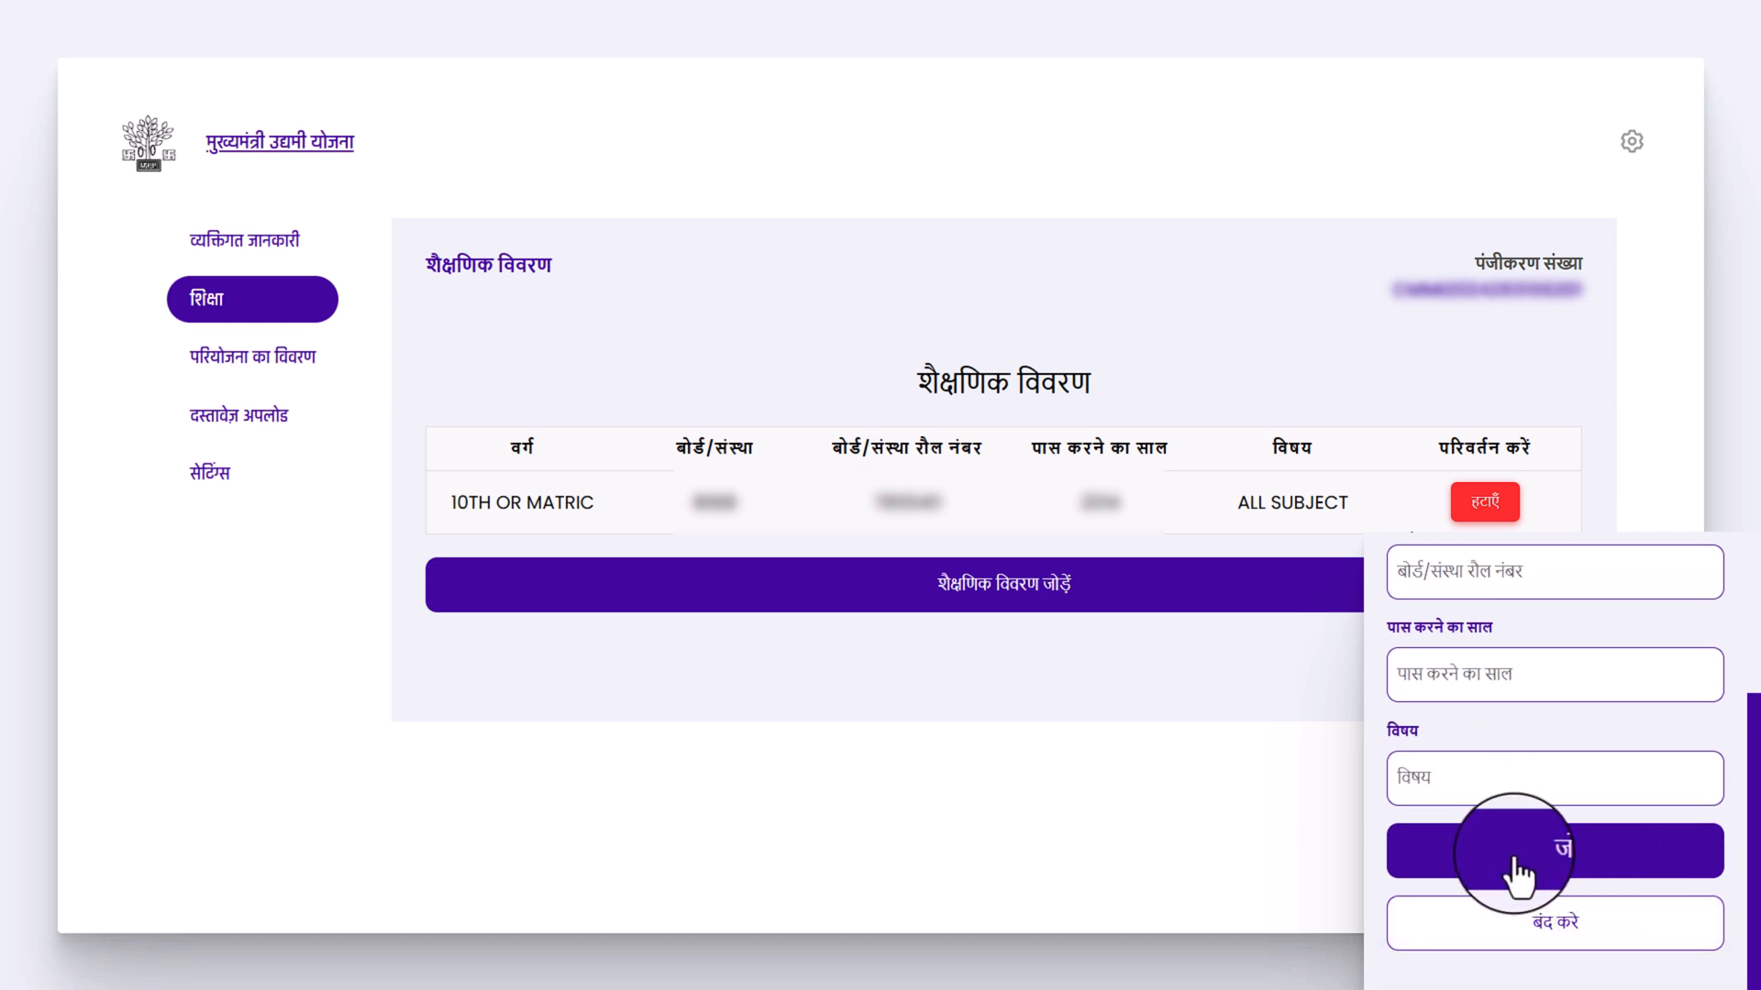
pyautogui.click(1533, 867)
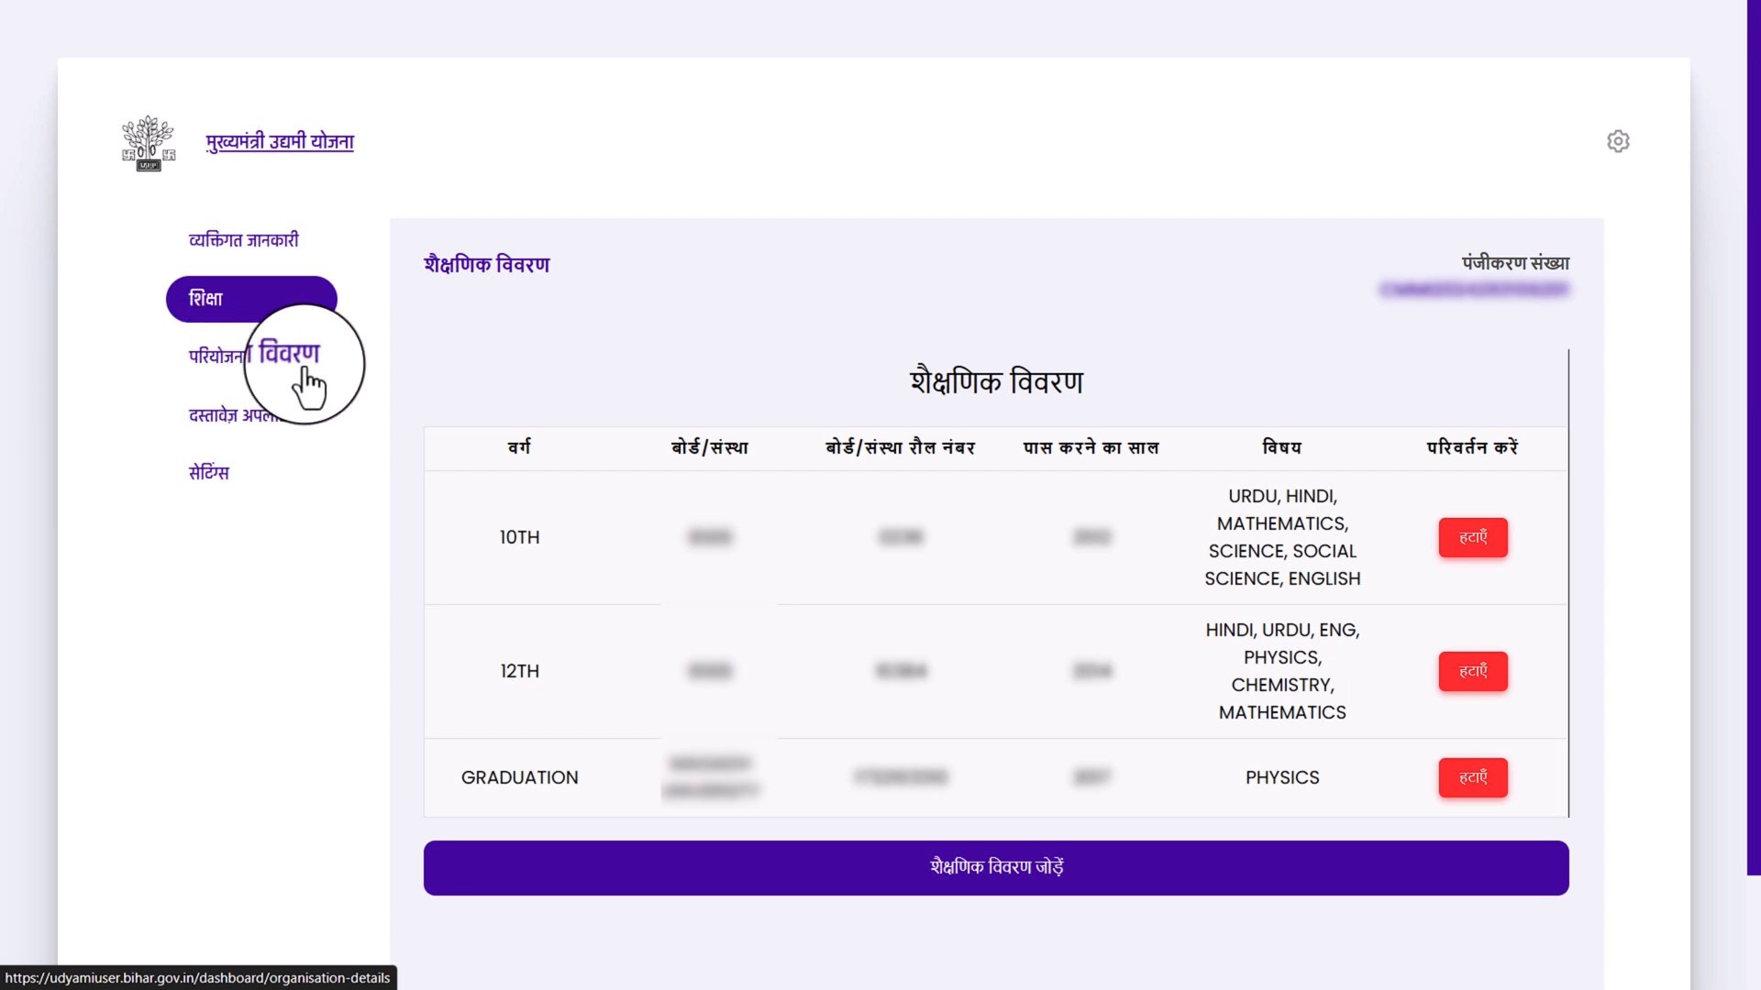
# - Open परियोजना का विवरण and view the project type options Category - A, B and C
pyautogui.click(245, 367)
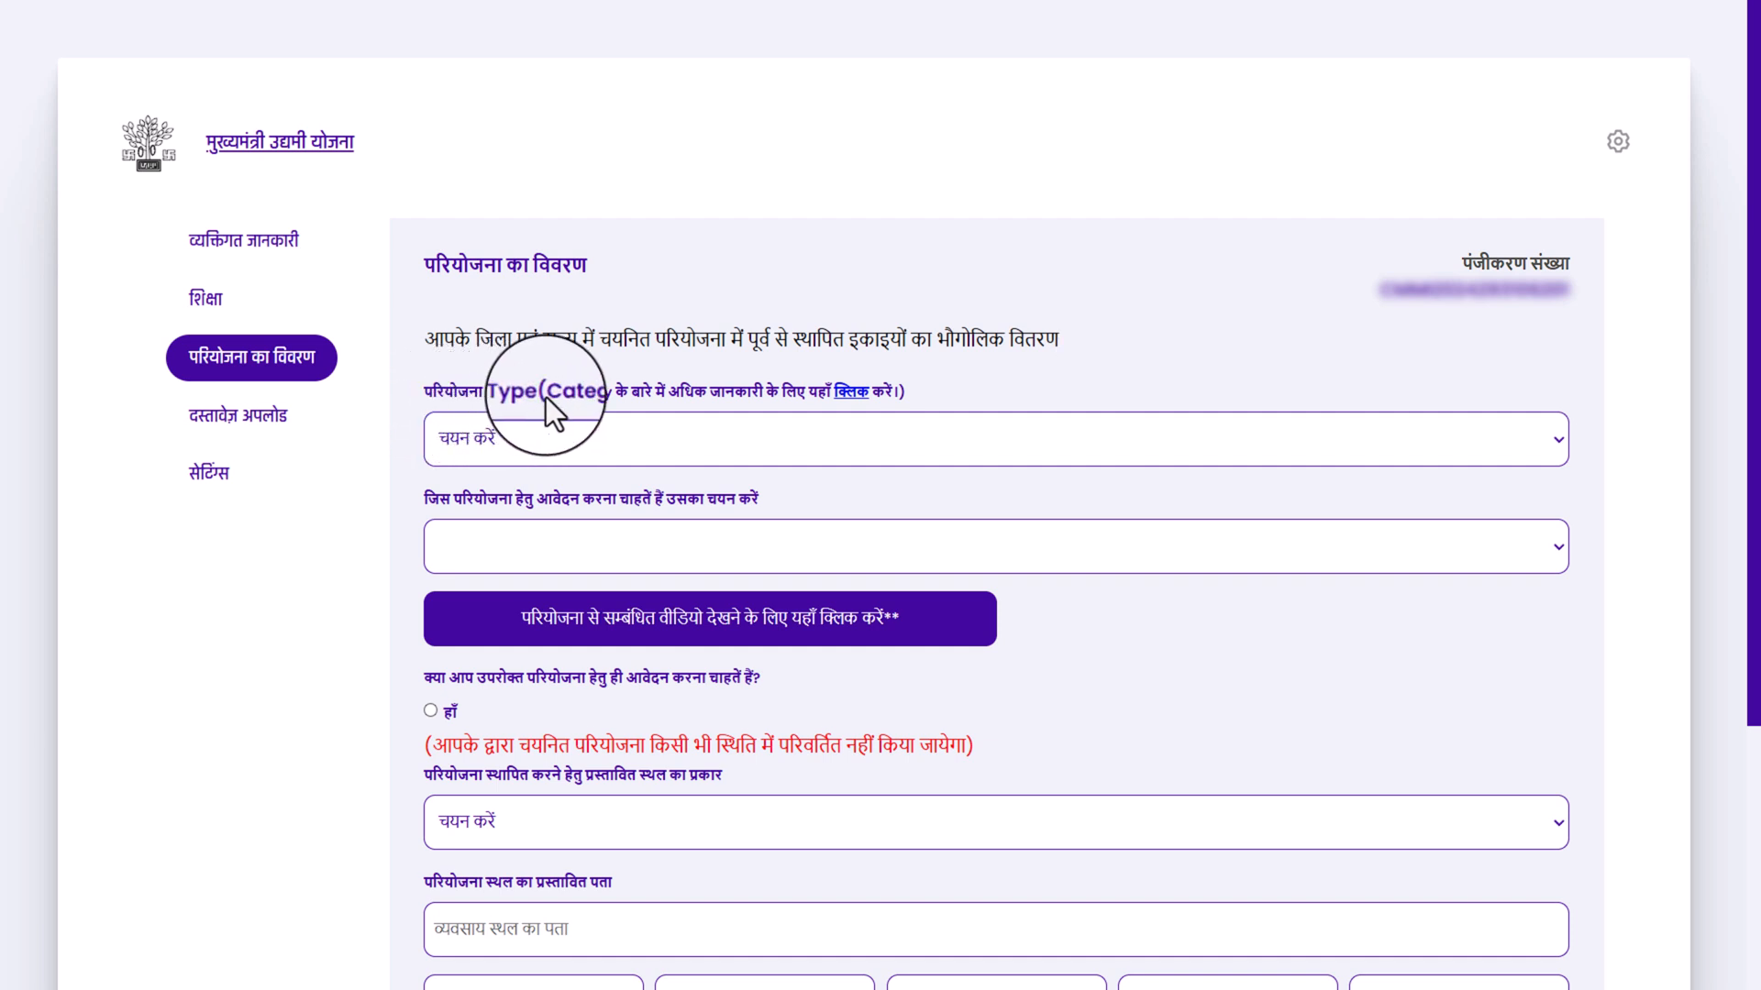
pyautogui.click(508, 444)
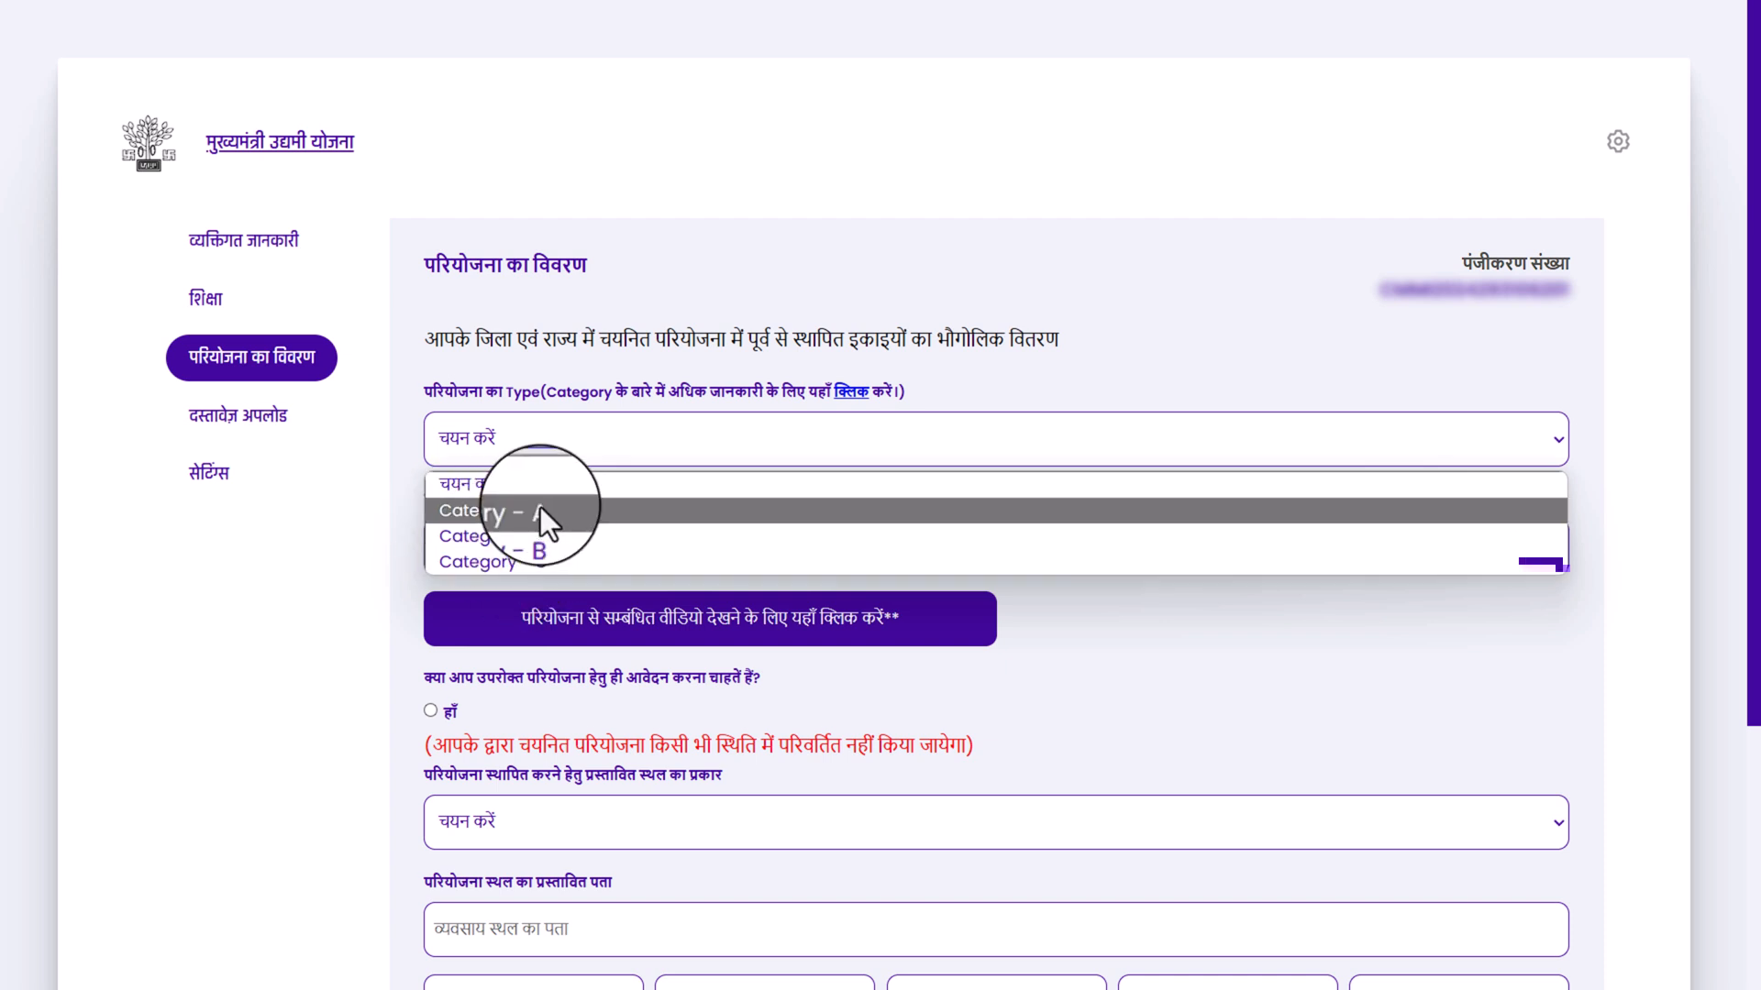
# - Open the scheme guidelines PDF explaining project categories and scroll back to page 1
pyautogui.click(851, 403)
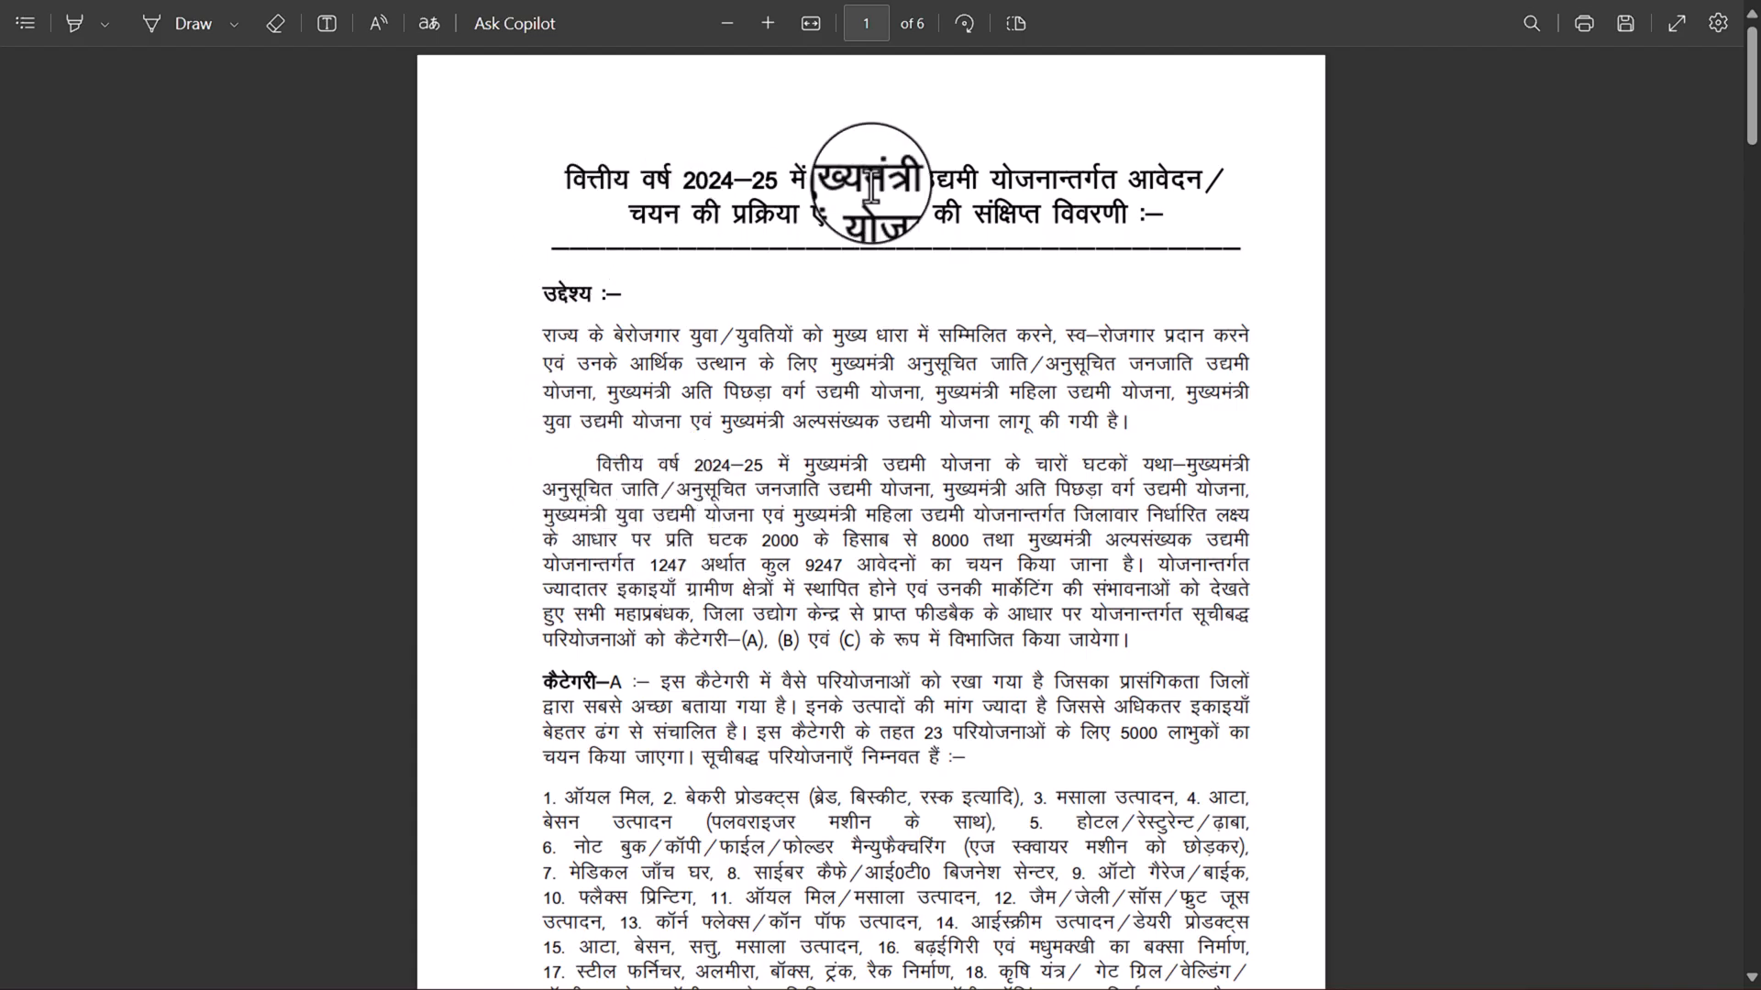
pyautogui.scroll(-3, 718, 550)
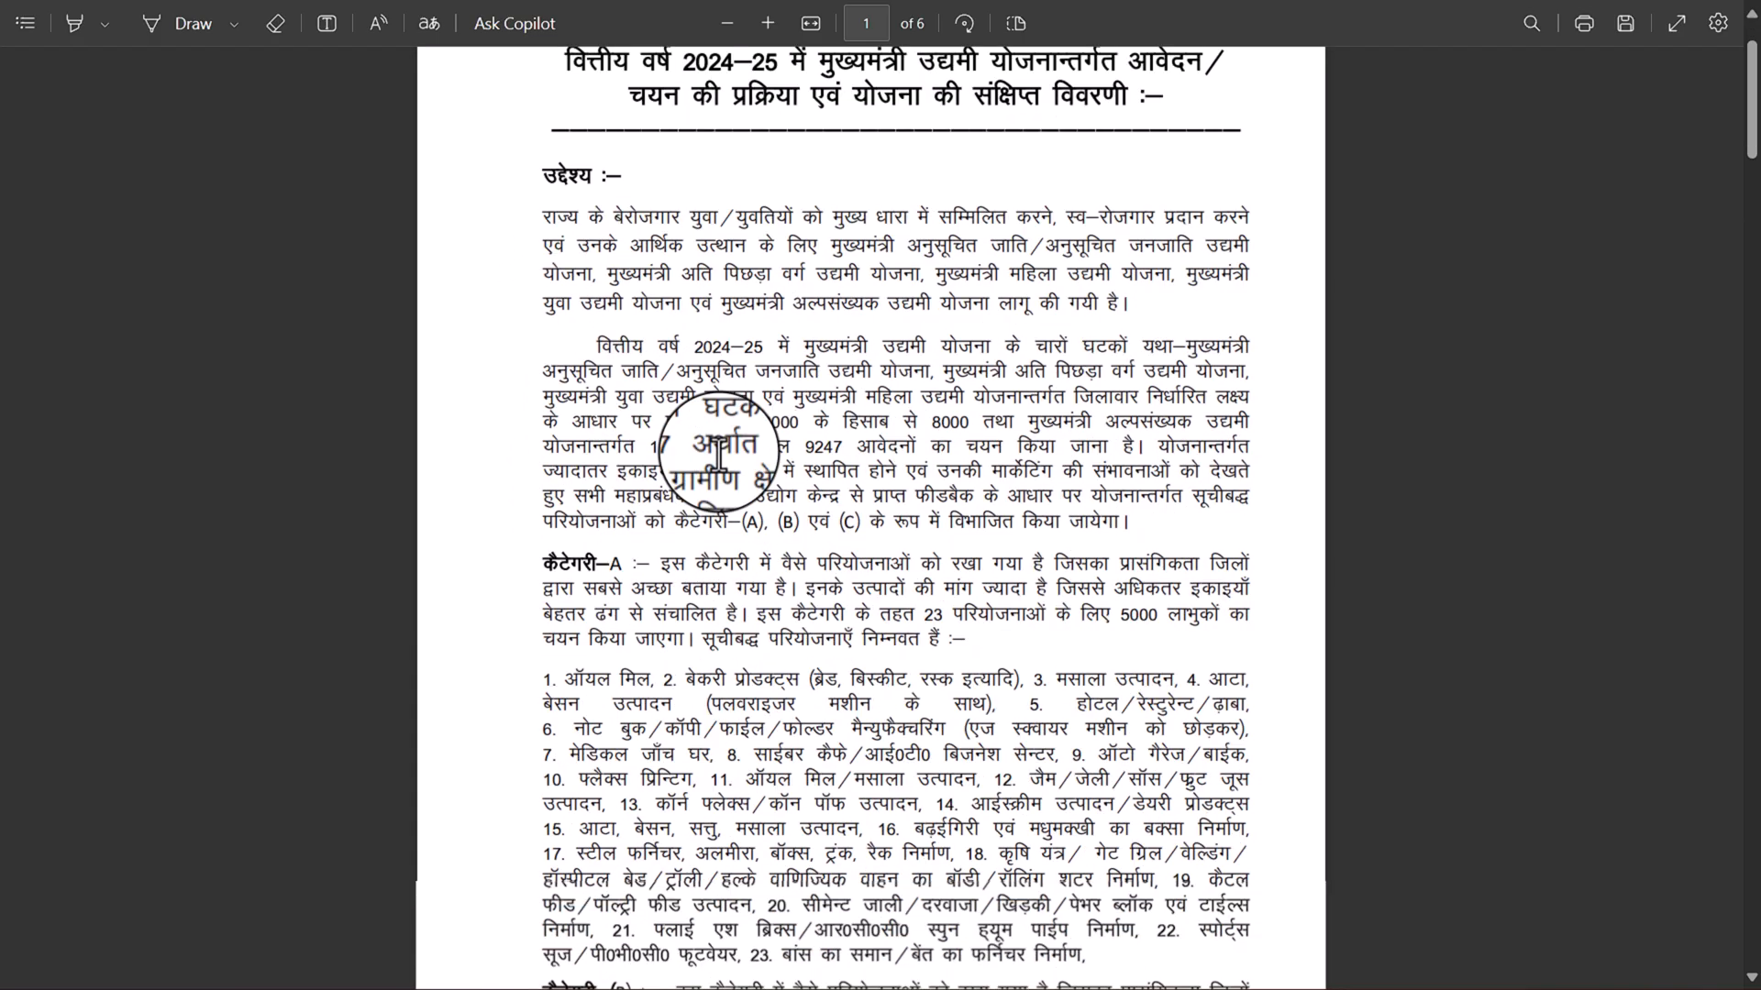
pyautogui.scroll(-10, 739, 487)
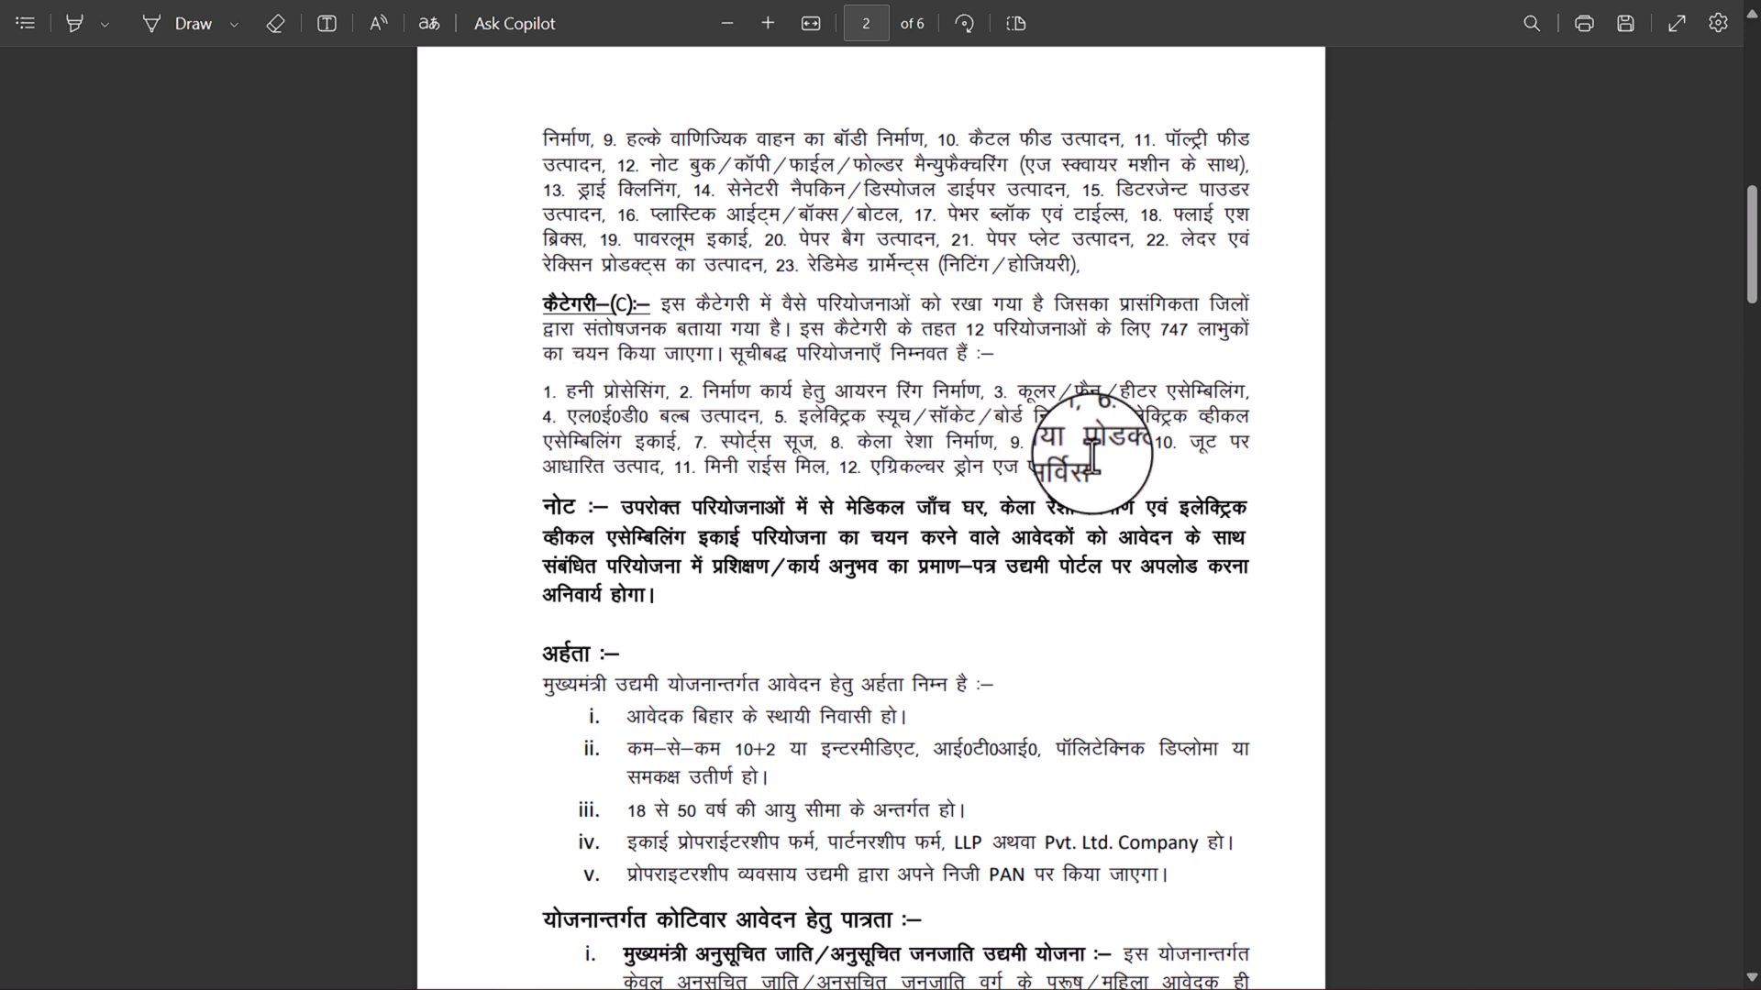
pyautogui.scroll(1, 924, 495)
pyautogui.scroll(5, 925, 495)
pyautogui.scroll(3, 896, 660)
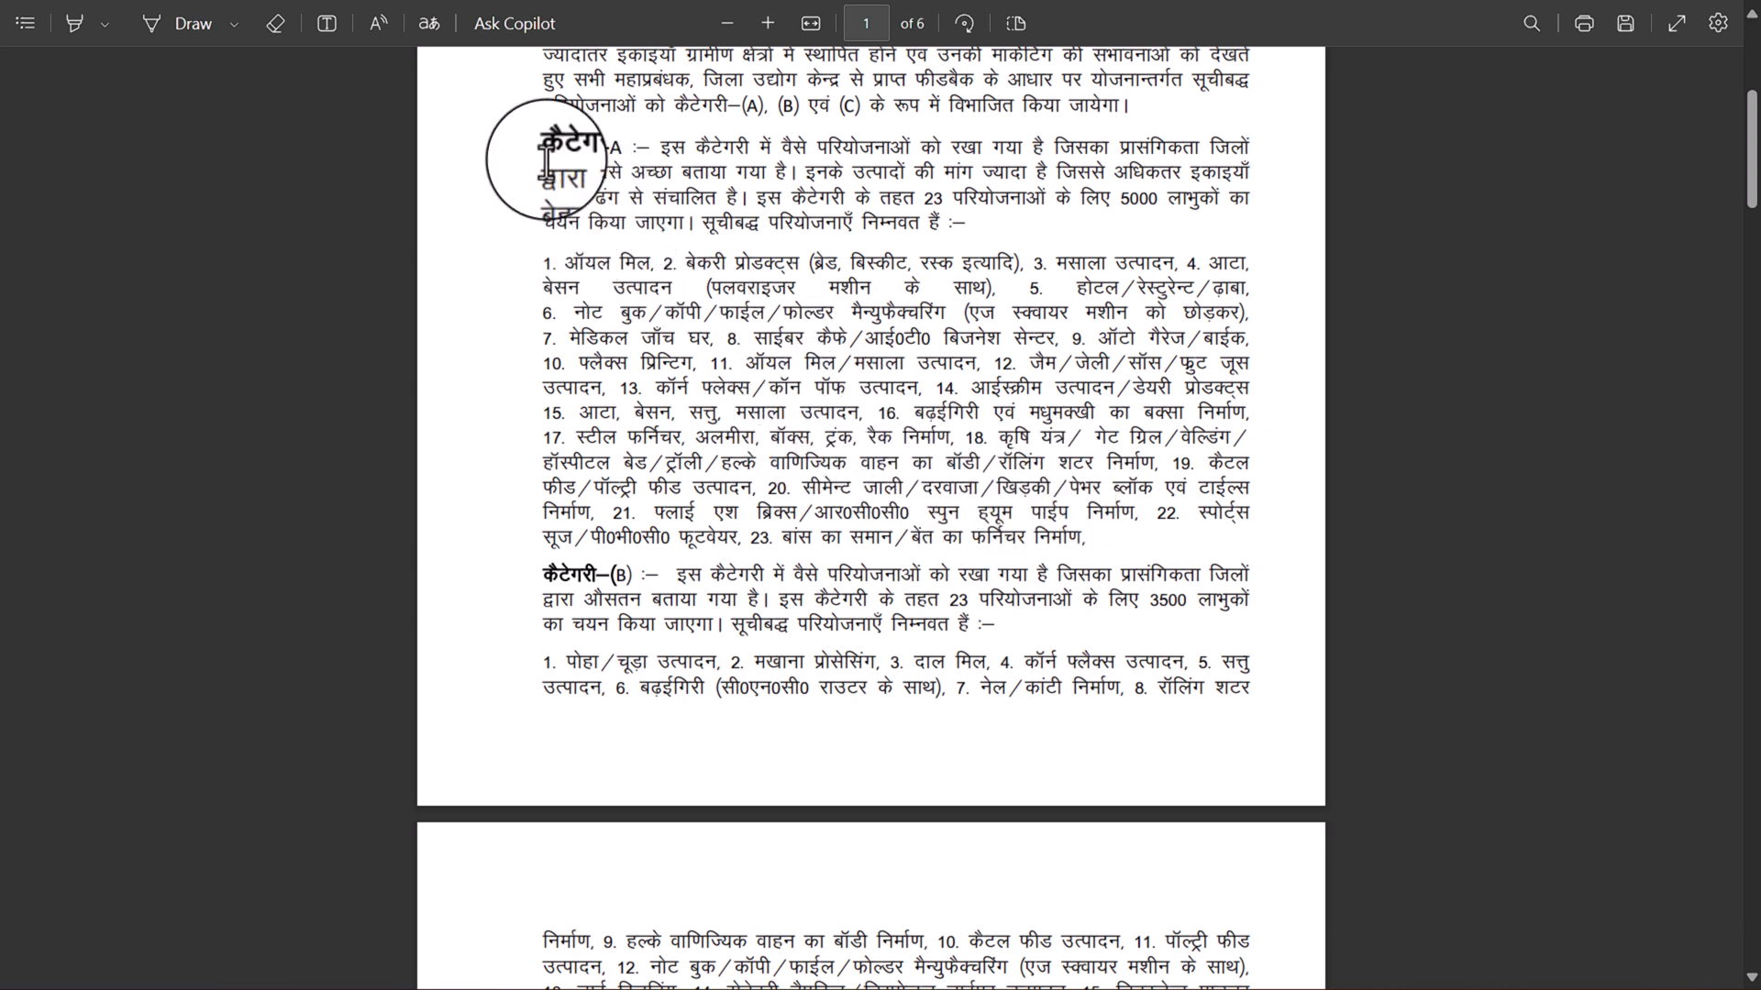
# - Highlight the Category A, B and C project lists and the साईबर कैफे/आई०टी० बिजनेस सेन्टर entry
pyautogui.moveTo(566, 257); pyautogui.dragTo(1089, 550)
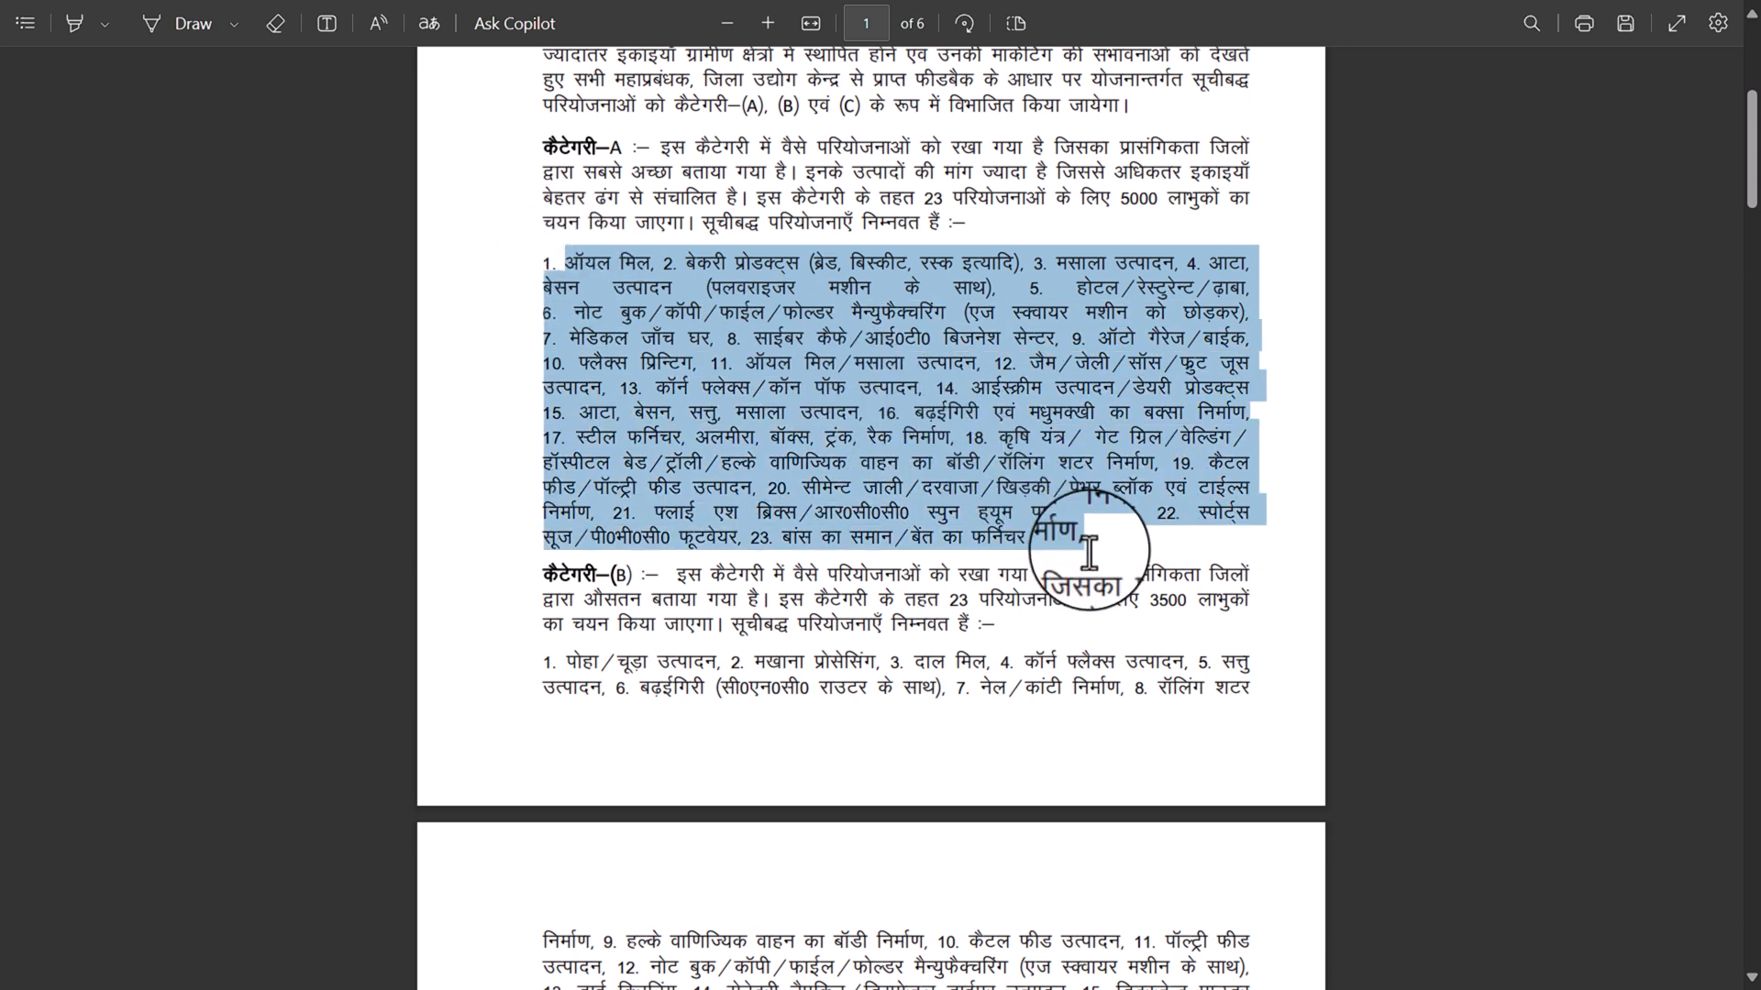
pyautogui.moveTo(548, 662); pyautogui.dragTo(1195, 412)
pyautogui.scroll(-7, 1220, 945)
pyautogui.moveTo(546, 519); pyautogui.dragTo(1132, 604)
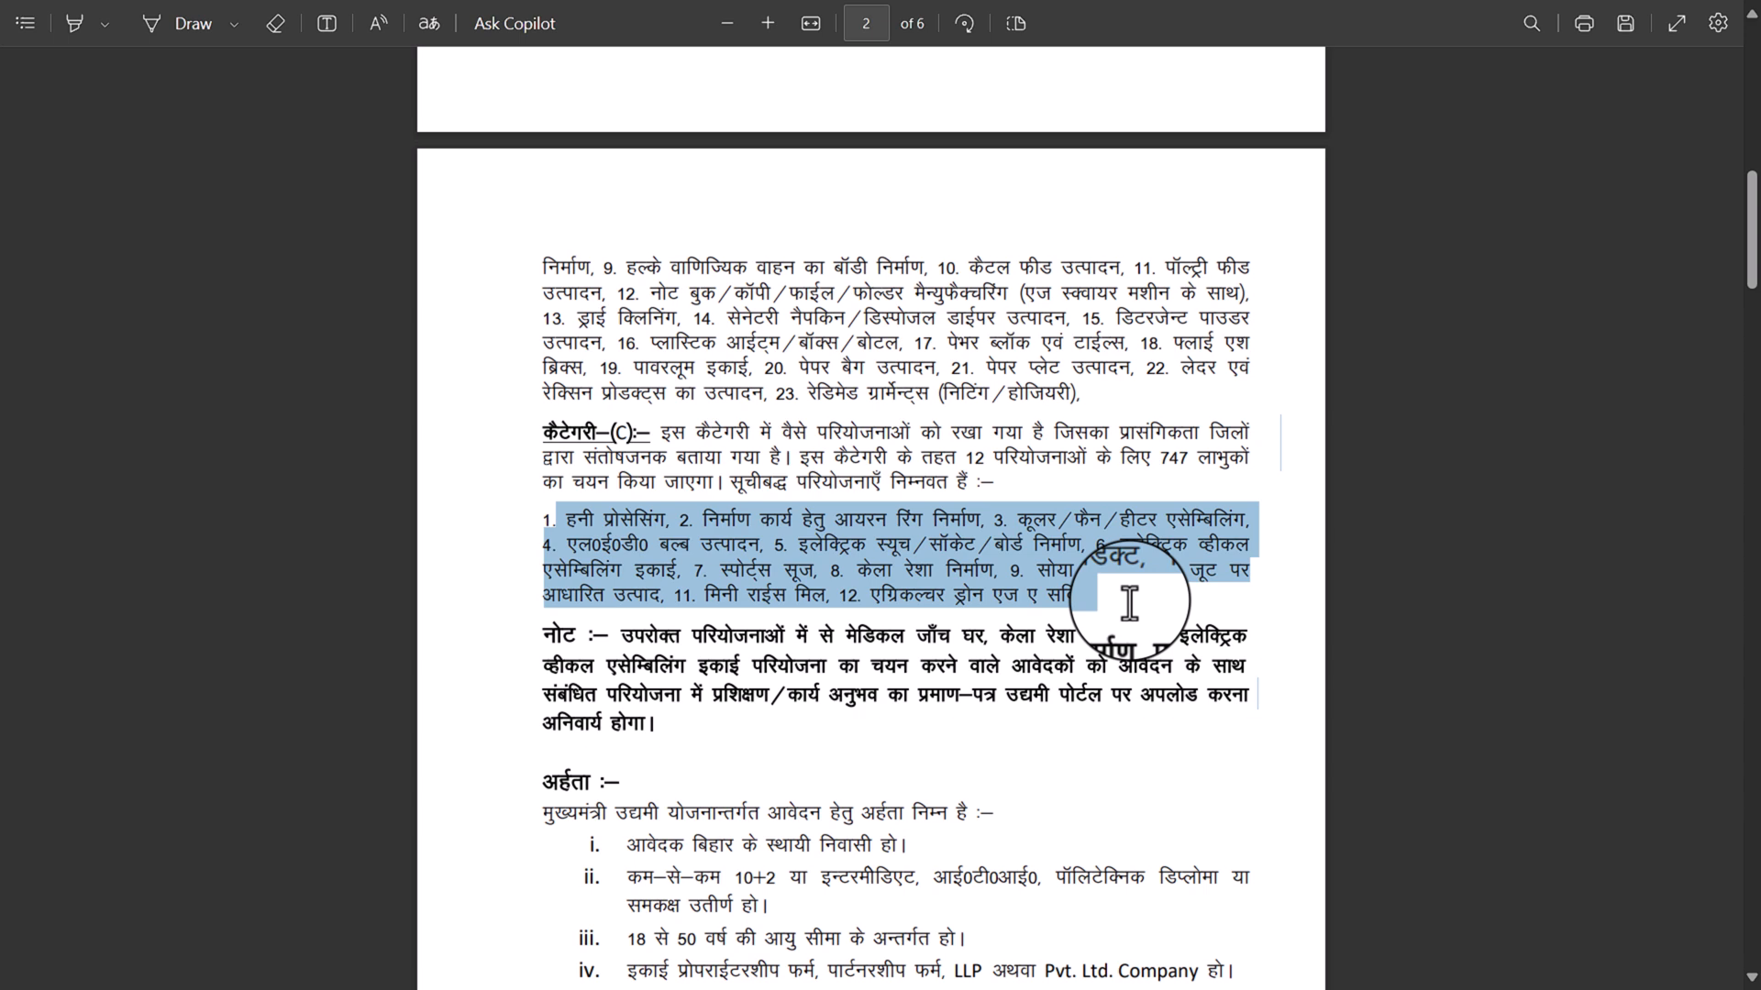
pyautogui.moveTo(1132, 604); pyautogui.dragTo(1130, 605)
pyautogui.scroll(8, 748, 385)
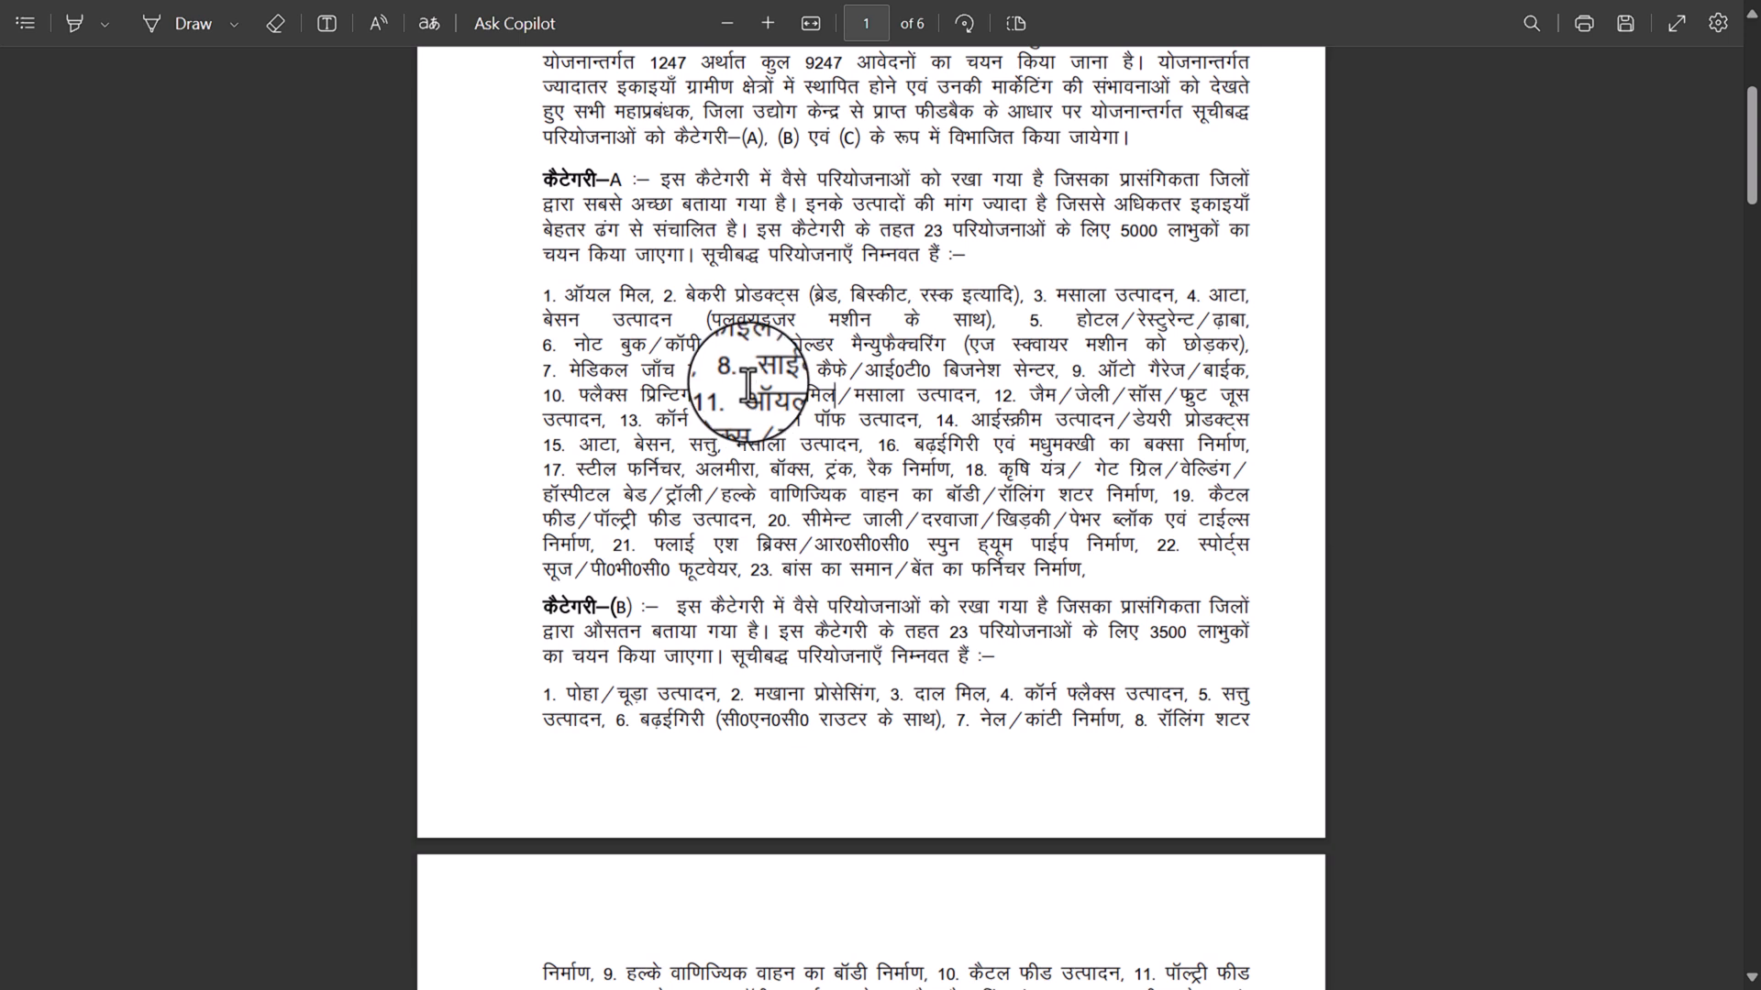
pyautogui.moveTo(744, 372); pyautogui.dragTo(1055, 371)
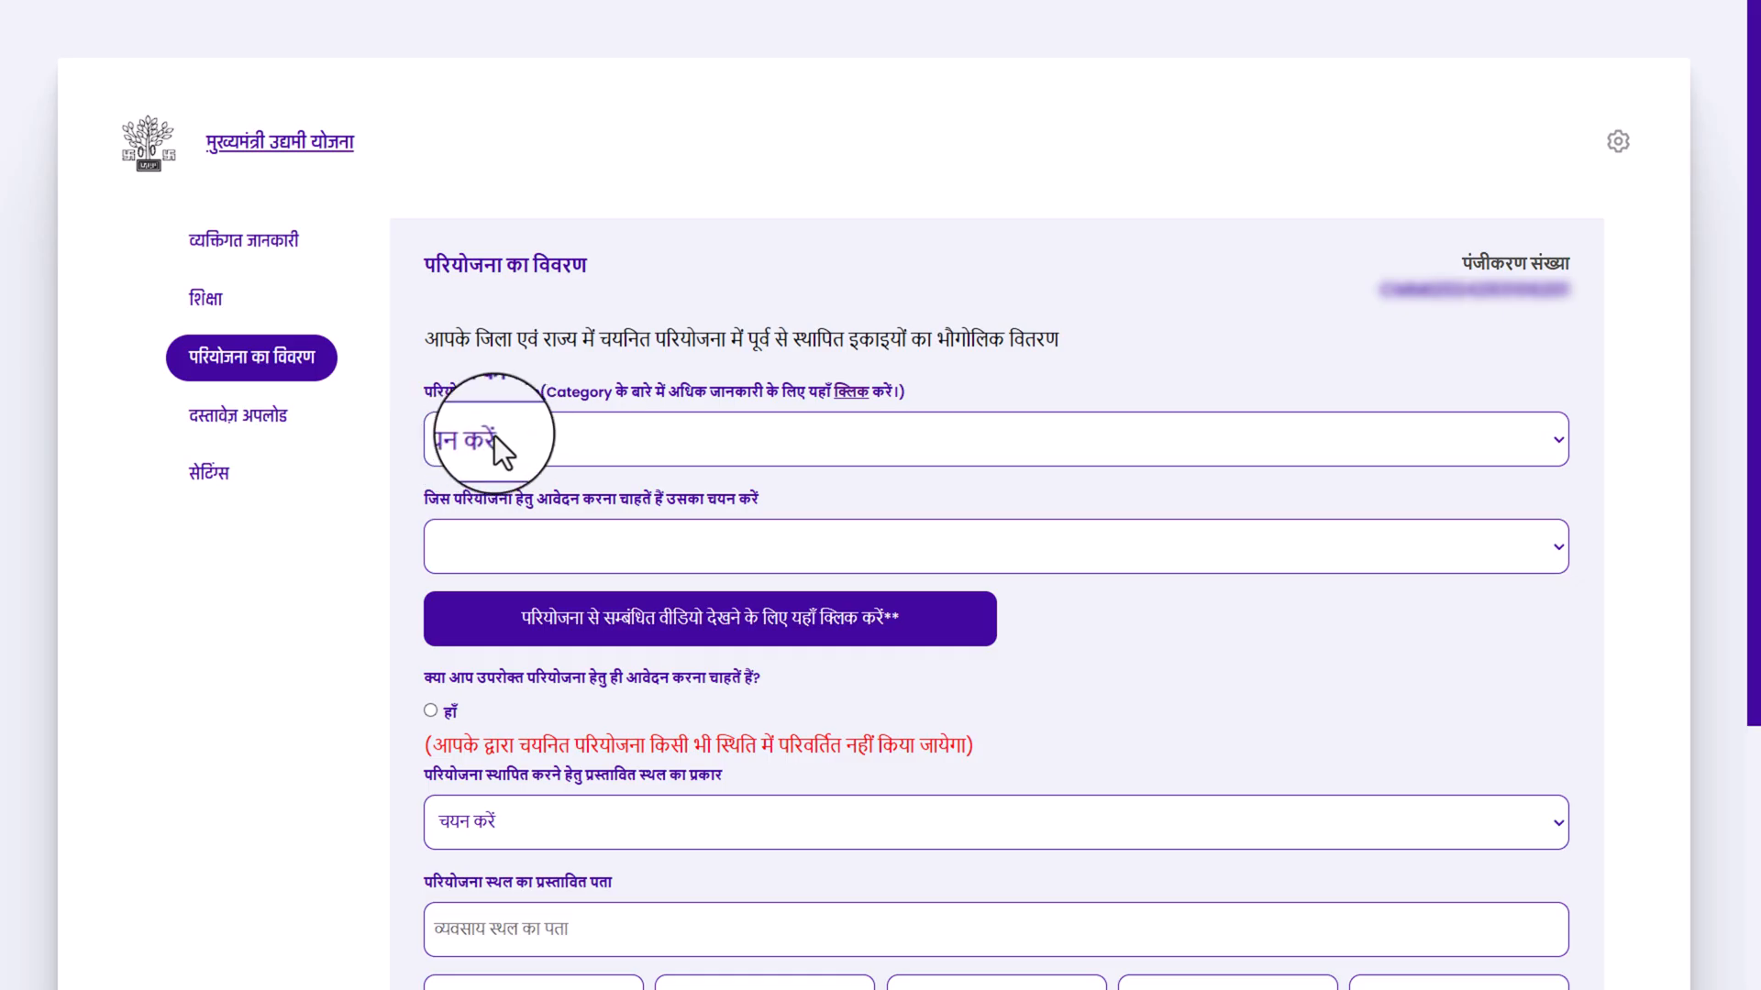
# - Pick Category - A as project type and साईबर कैफे/आई०टी० बिजनेस सेन्टर as the project
pyautogui.click(494, 436)
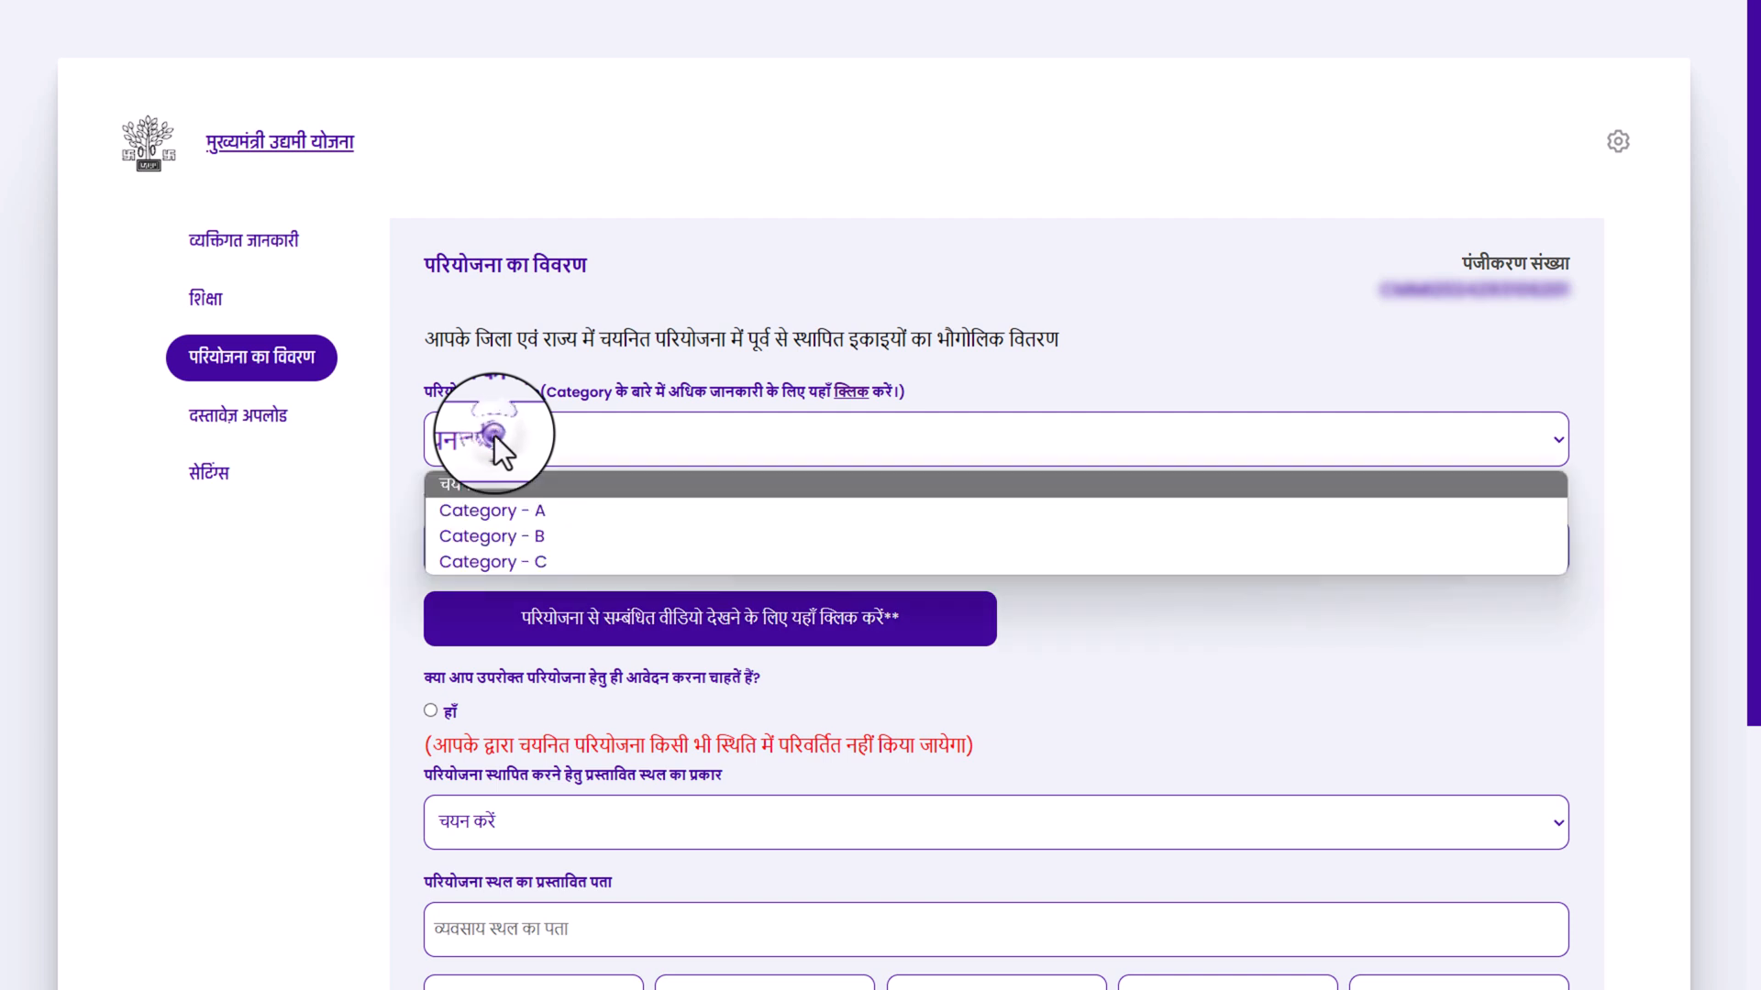
pyautogui.click(519, 510)
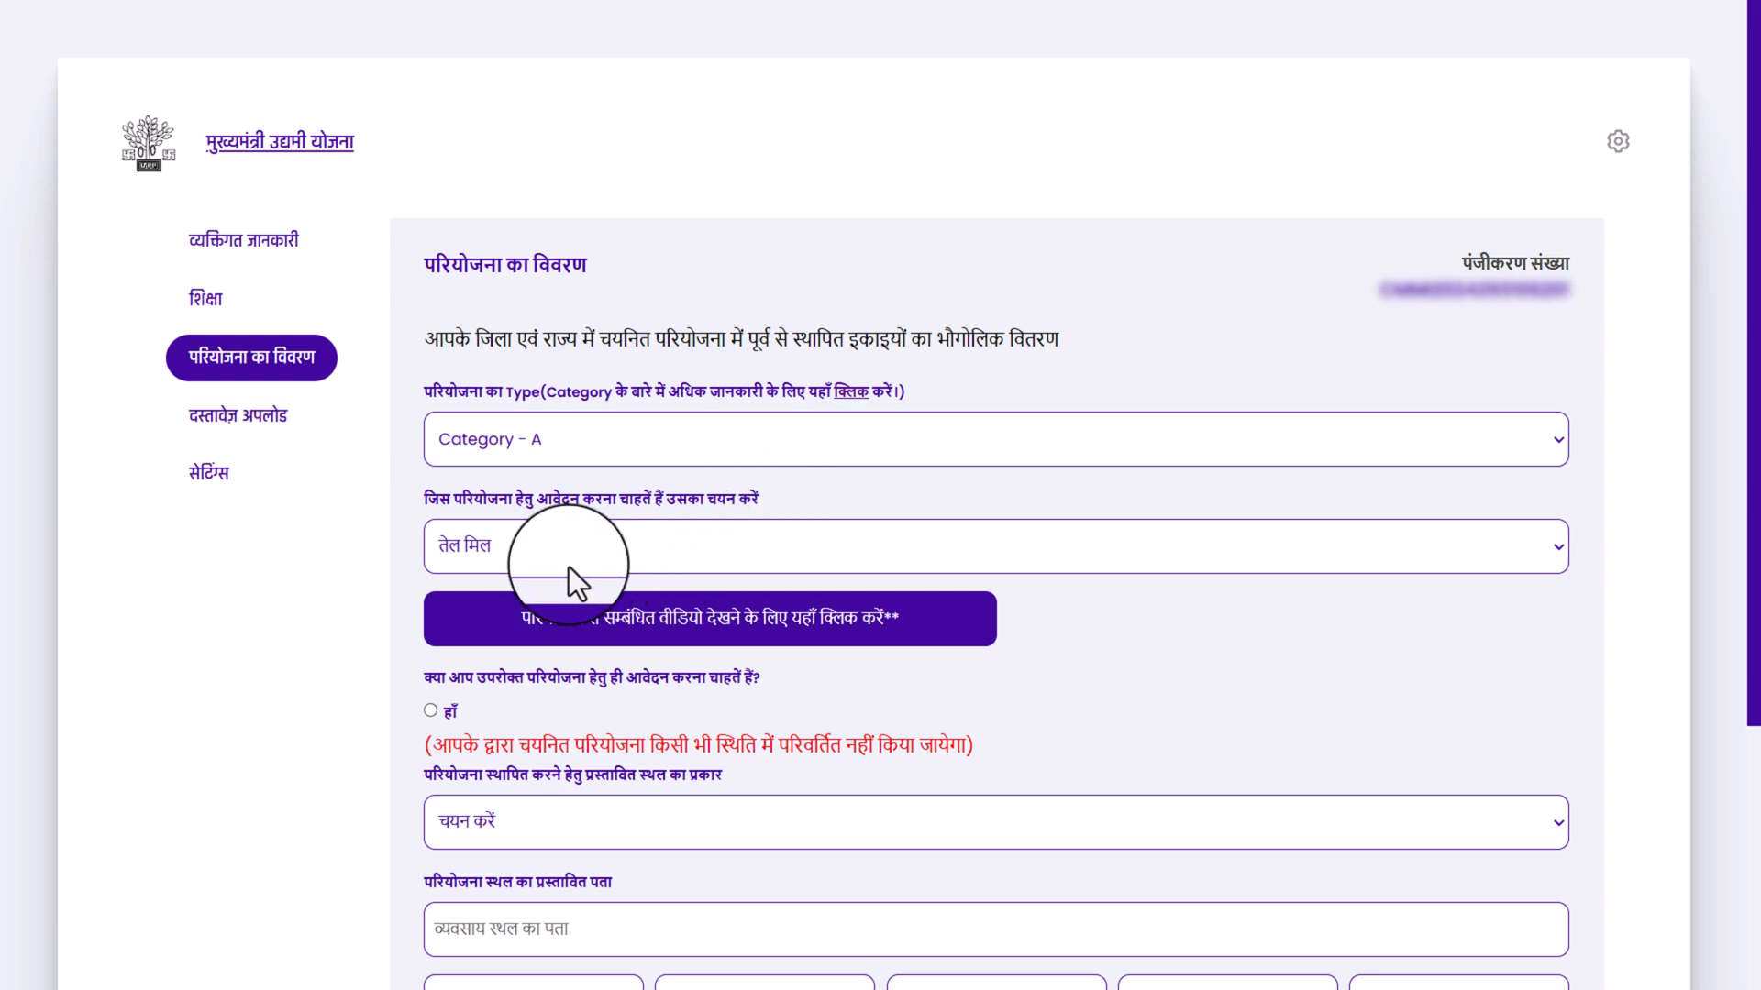
pyautogui.click(514, 553)
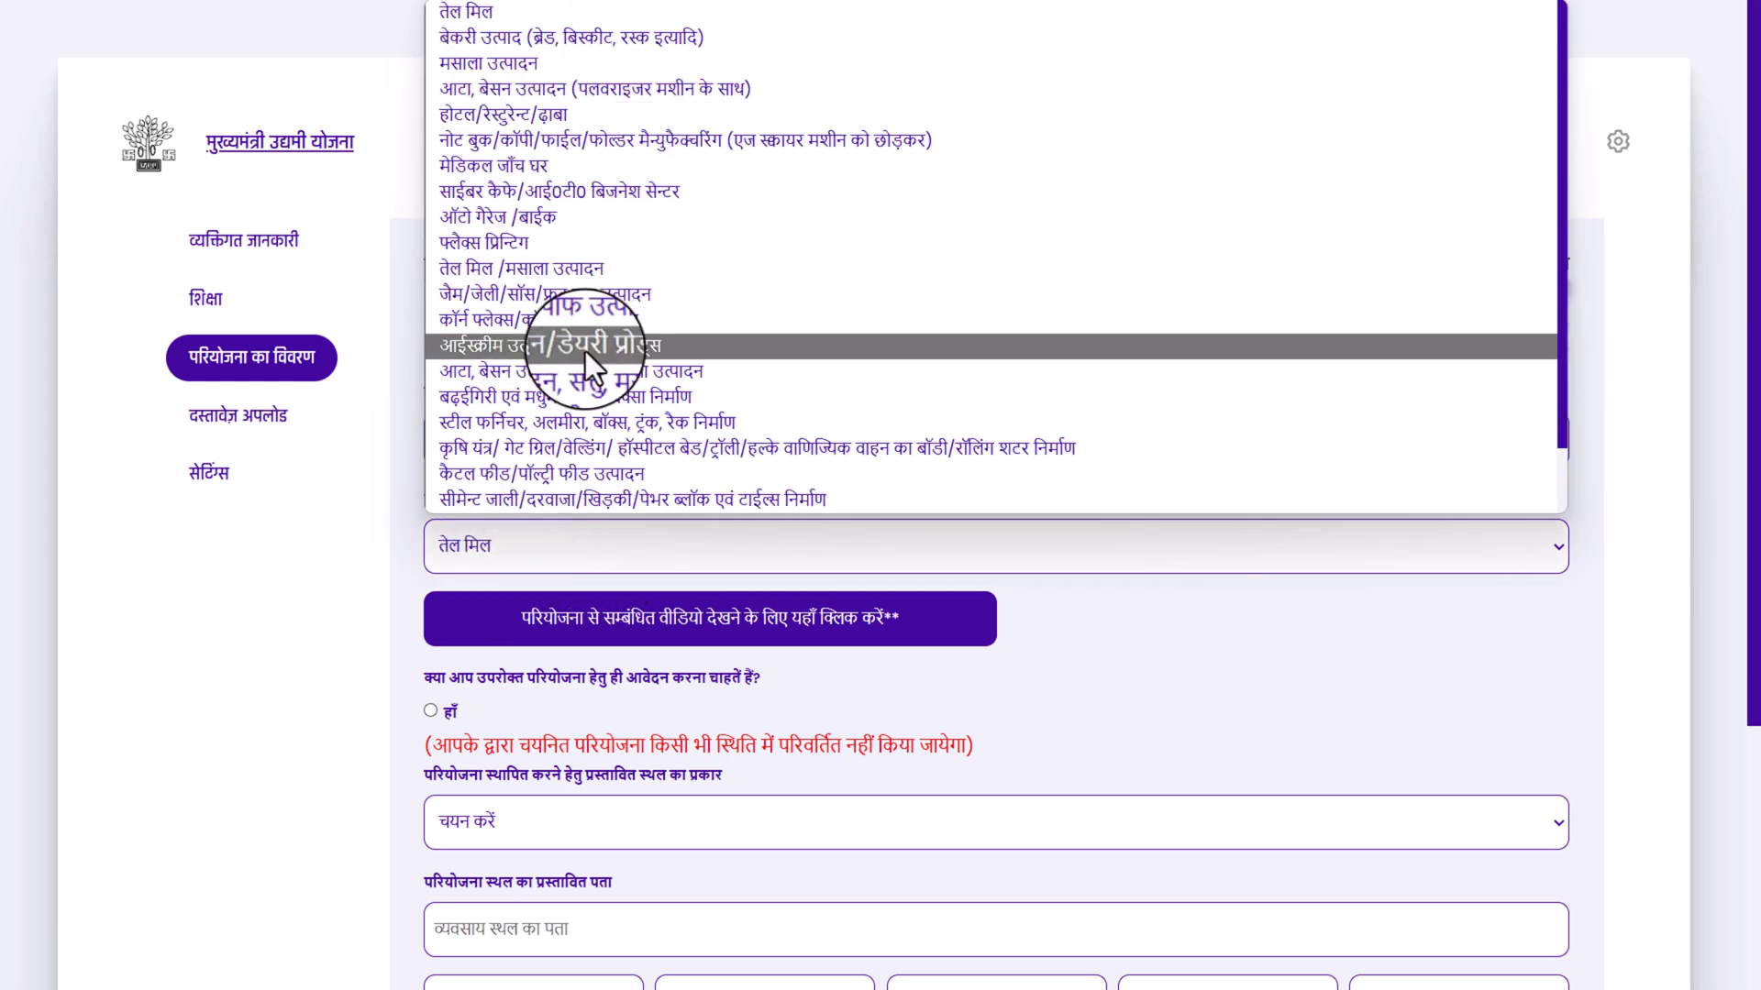
pyautogui.scroll(-1, 607, 303)
pyautogui.scroll(-1, 607, 309)
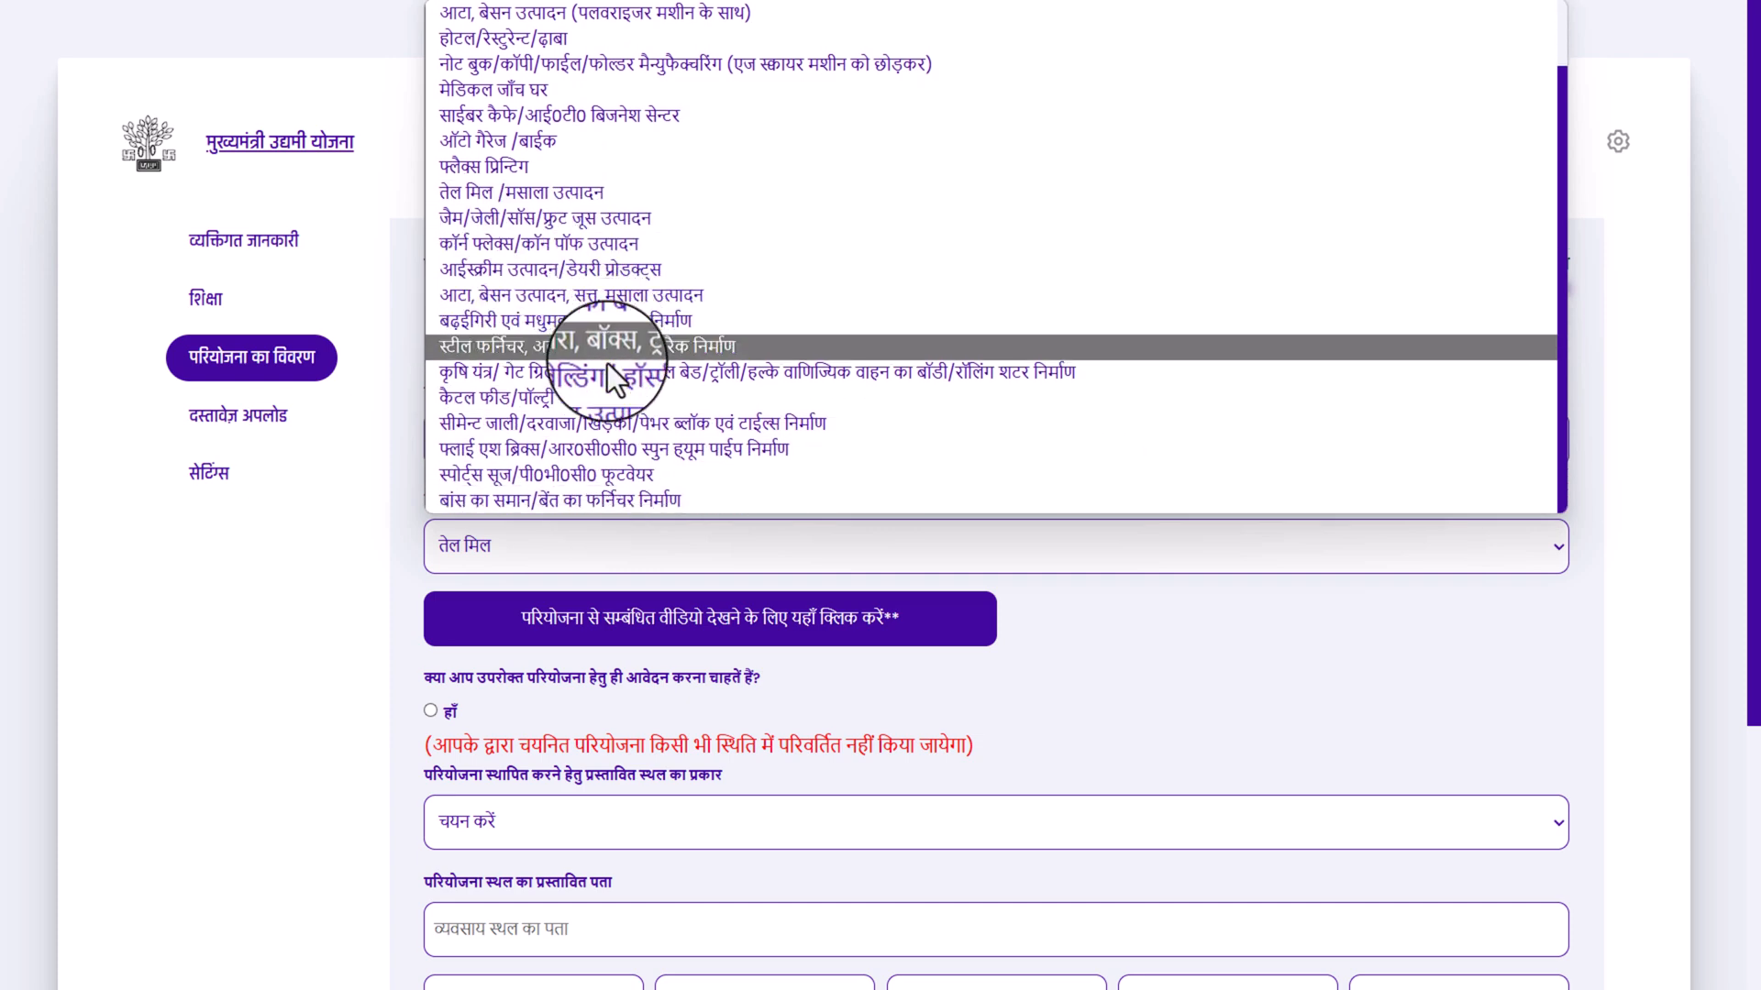
pyautogui.scroll(1, 596, 457)
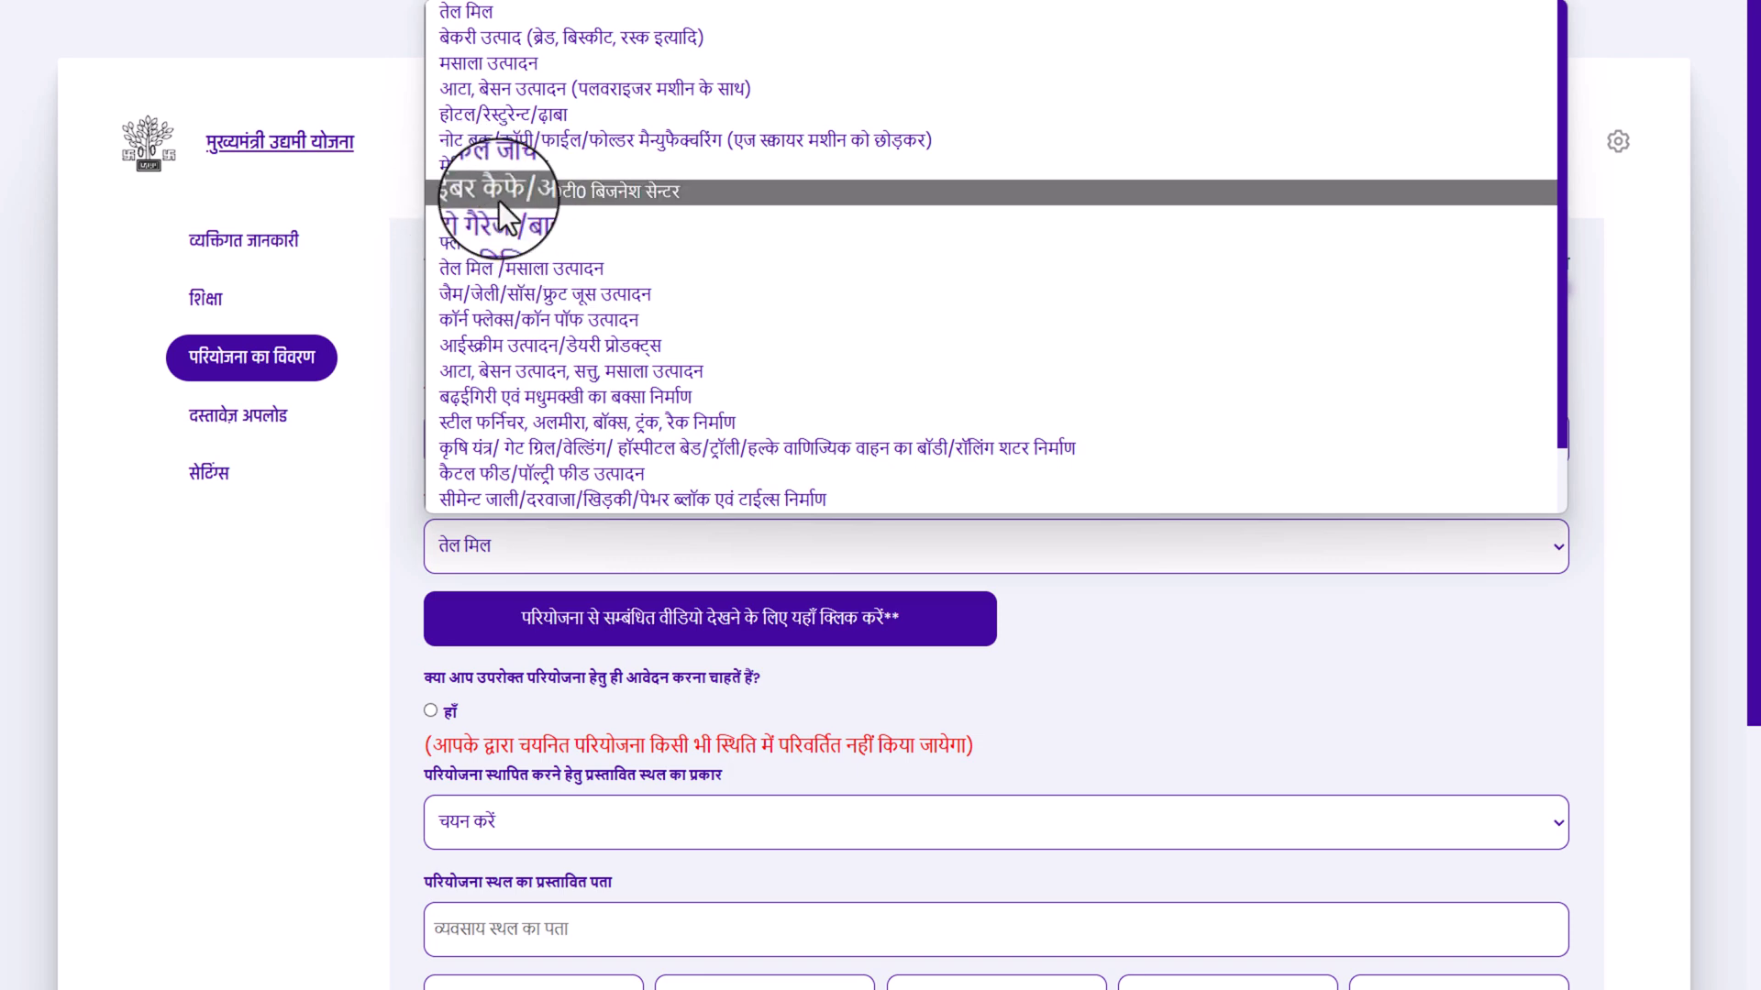
pyautogui.click(655, 196)
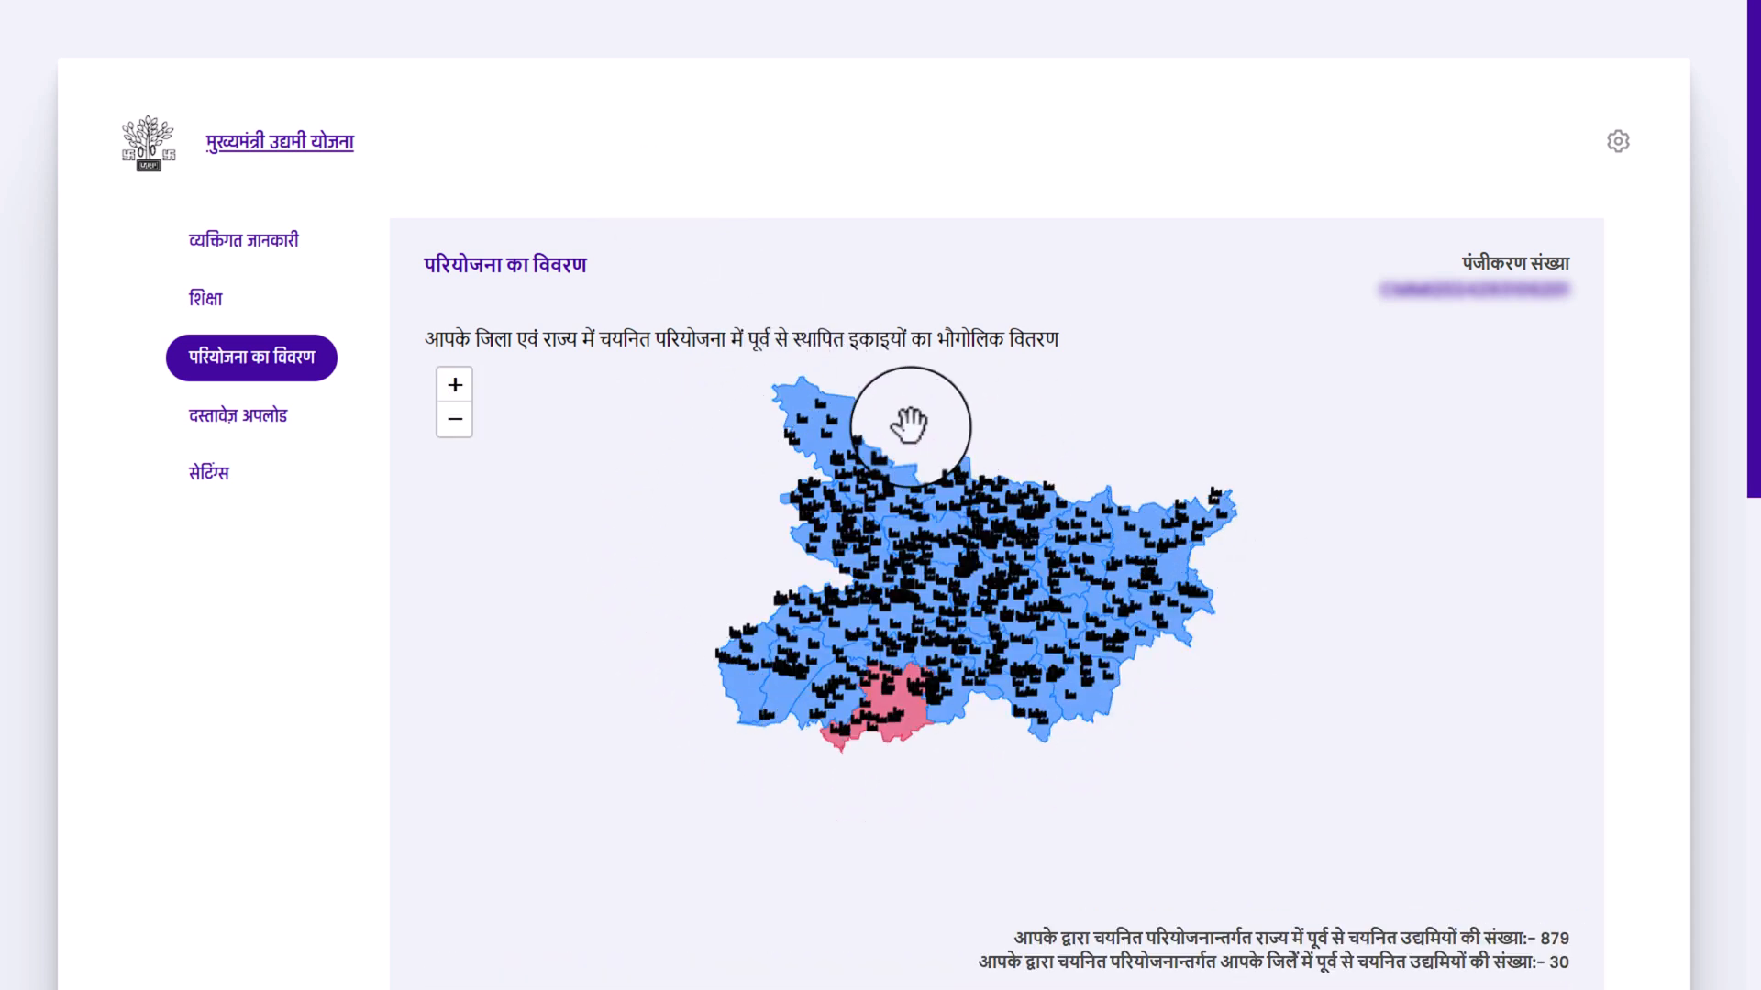
pyautogui.doubleClick(928, 575)
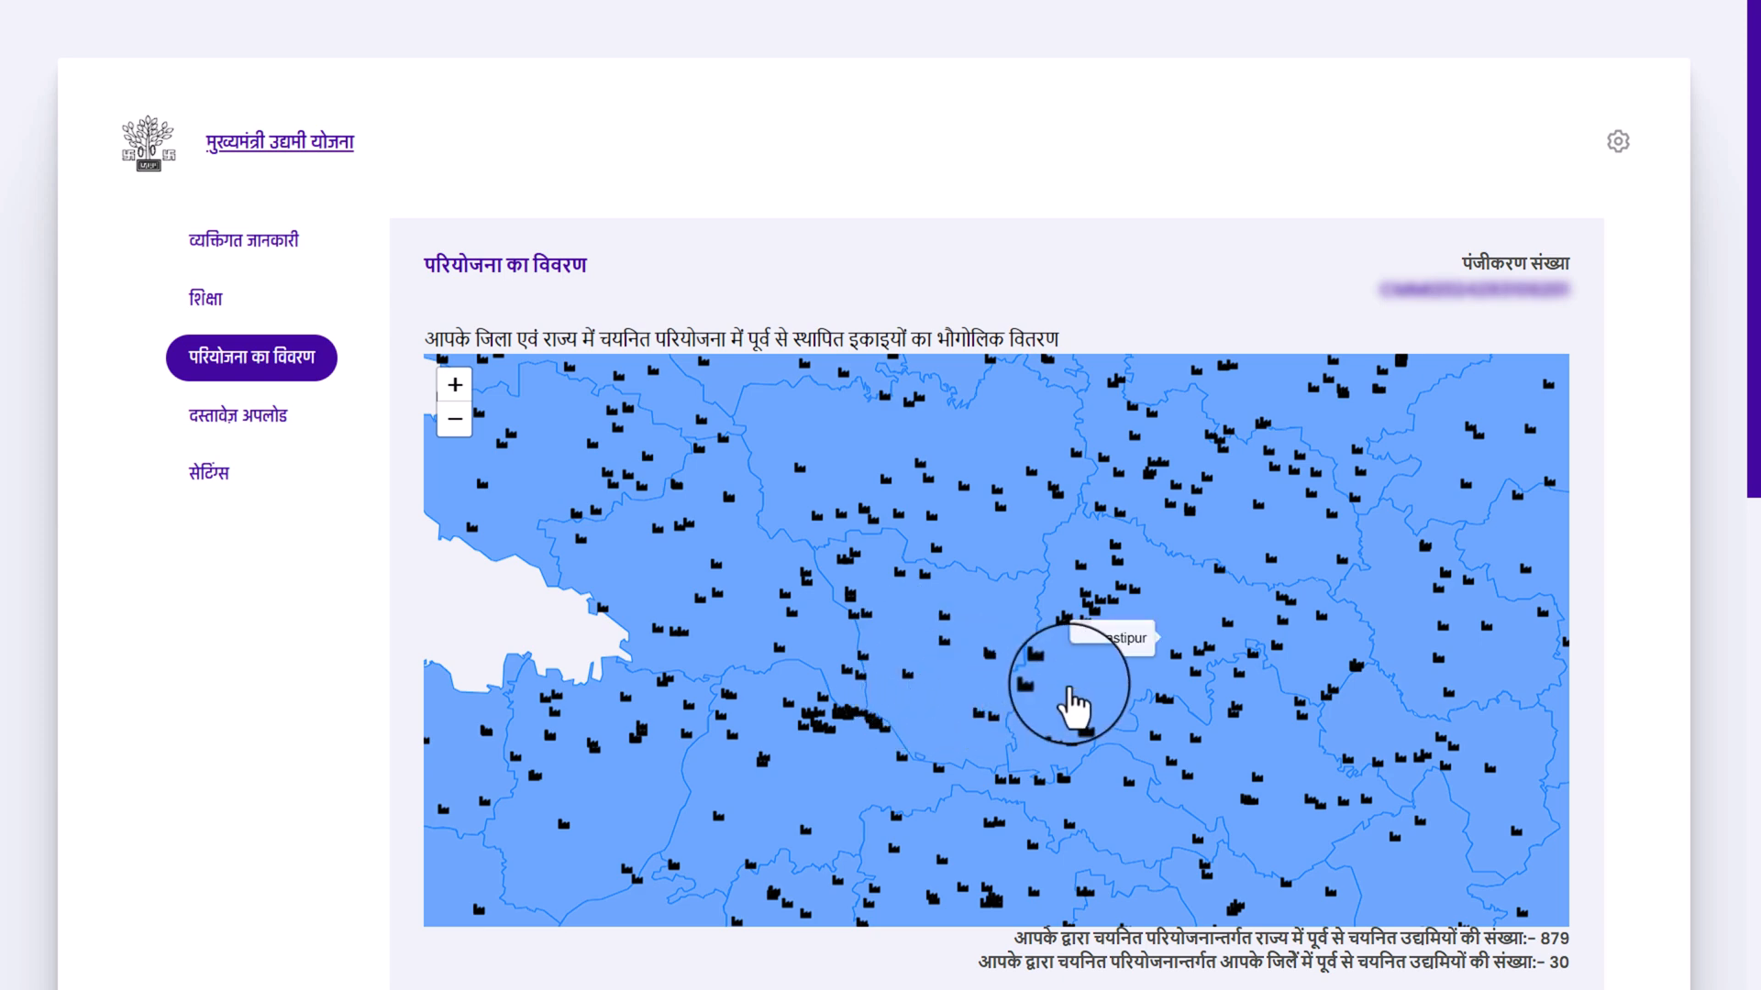
pyautogui.scroll(3, 1073, 706)
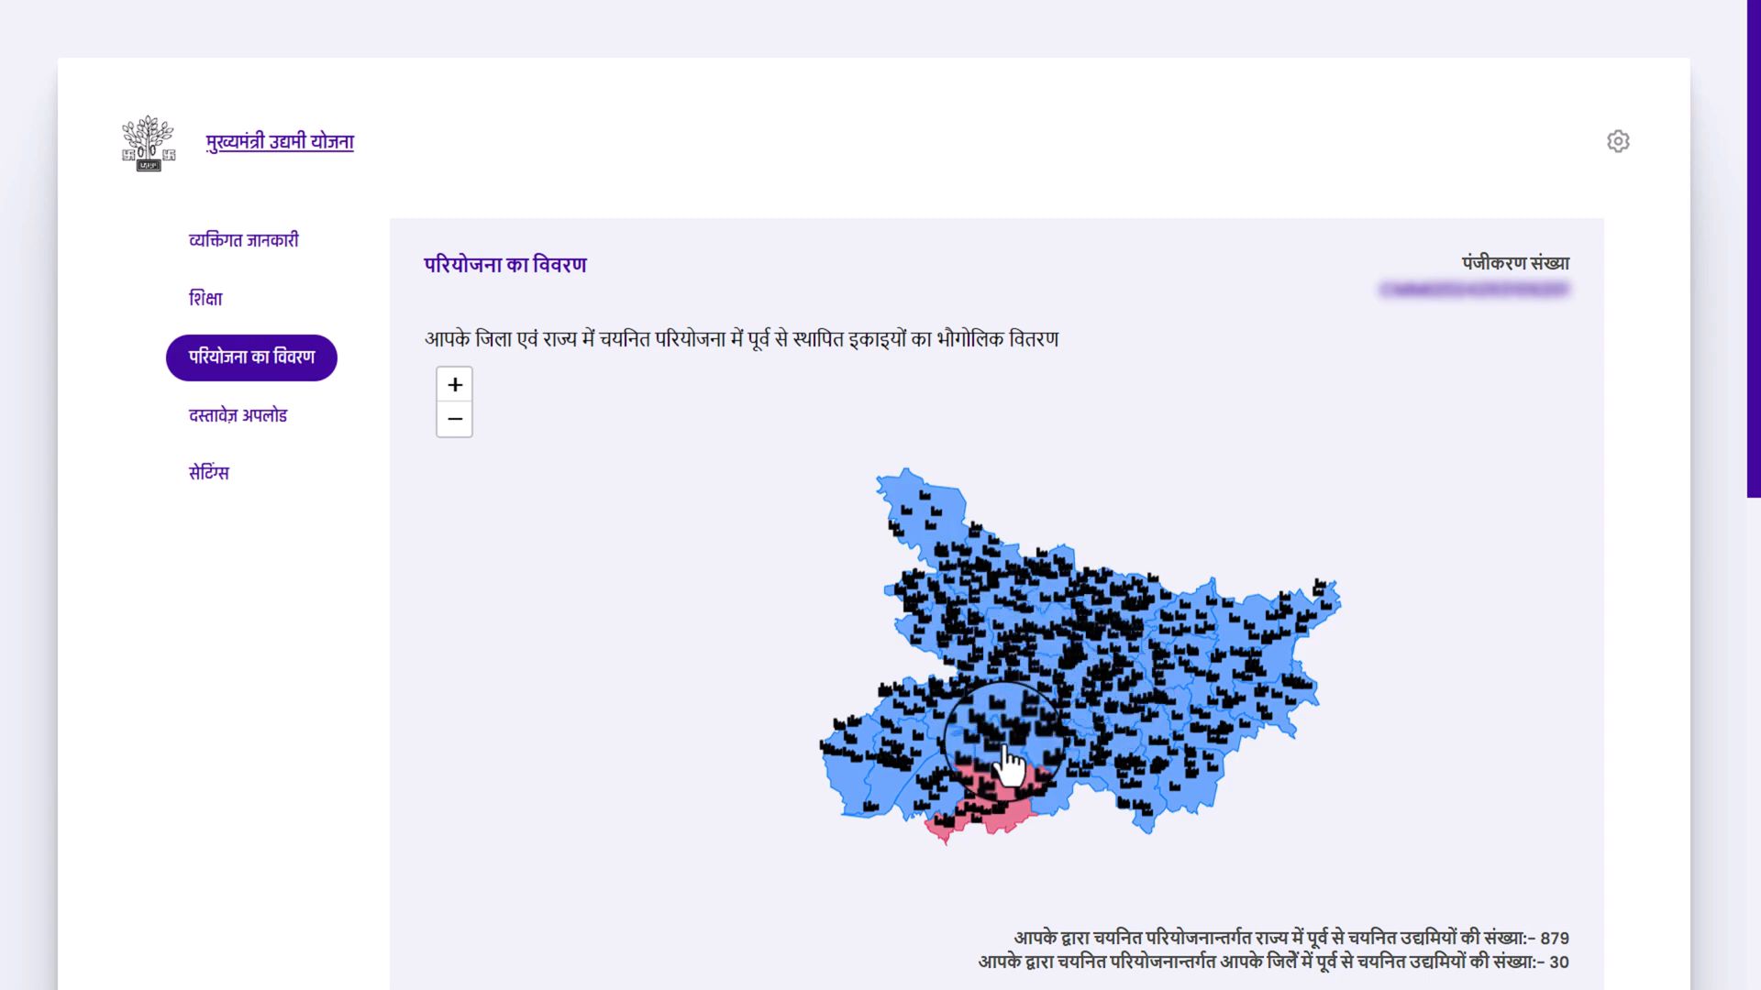
pyautogui.scroll(3, 1063, 679)
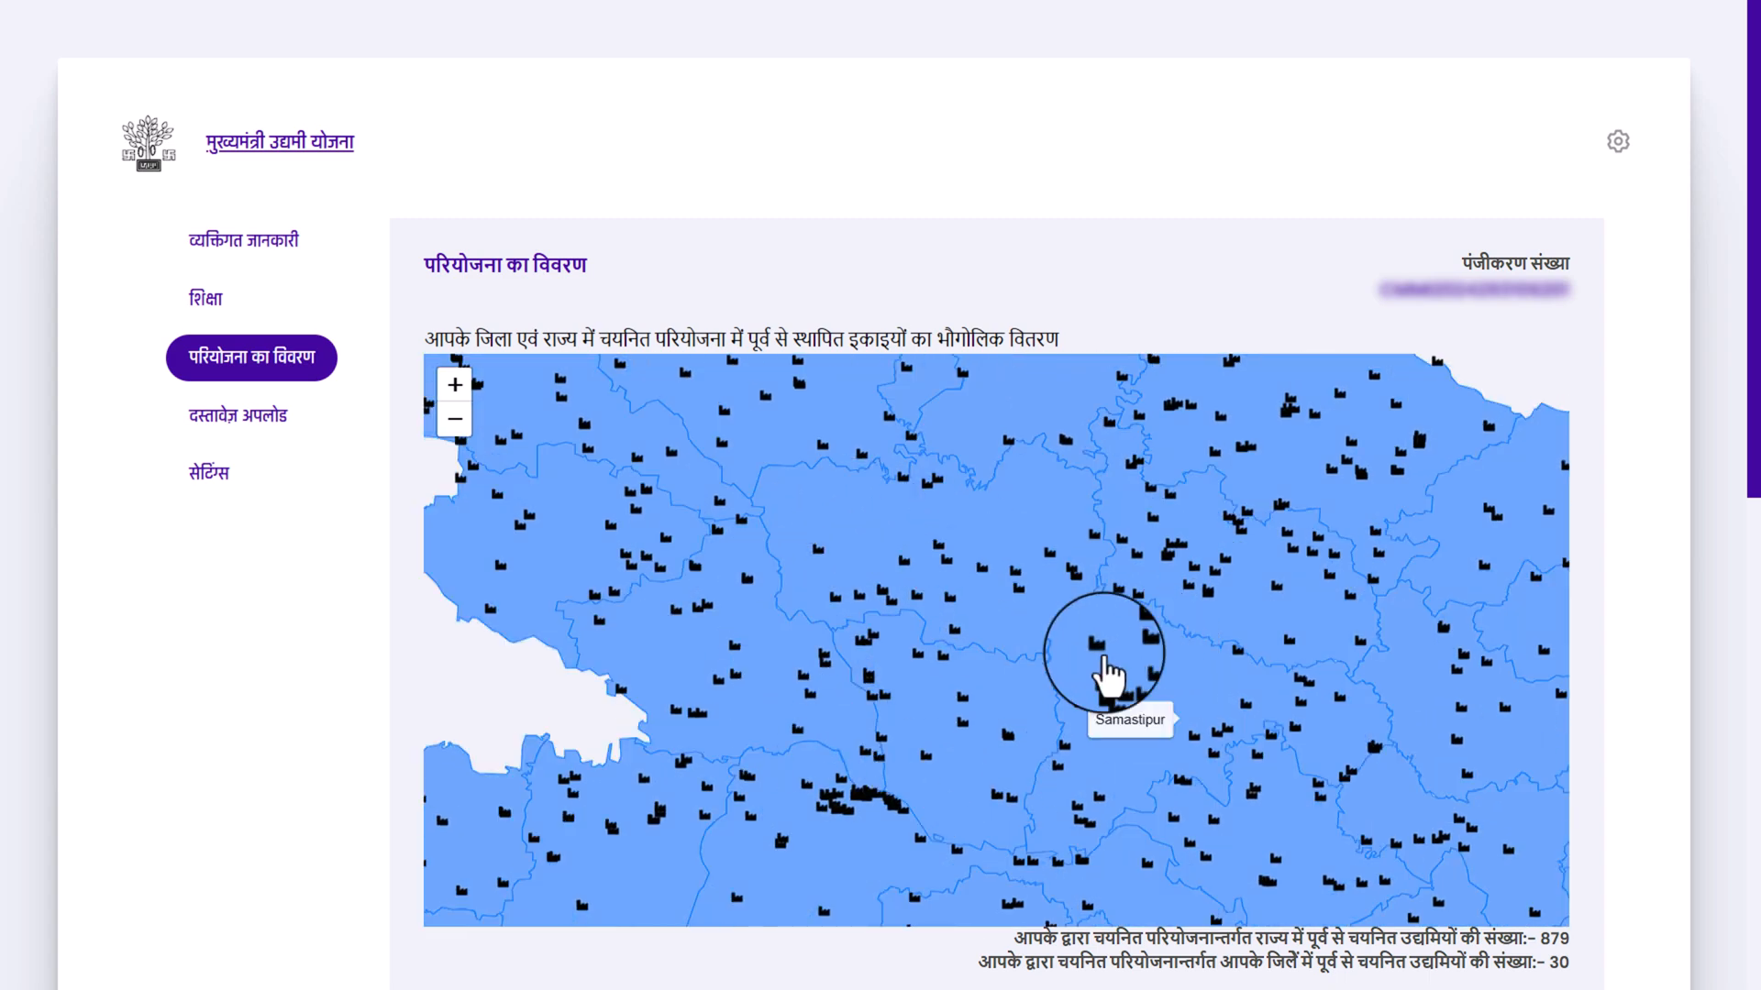
pyautogui.scroll(-3, 1016, 761)
pyautogui.click(954, 729)
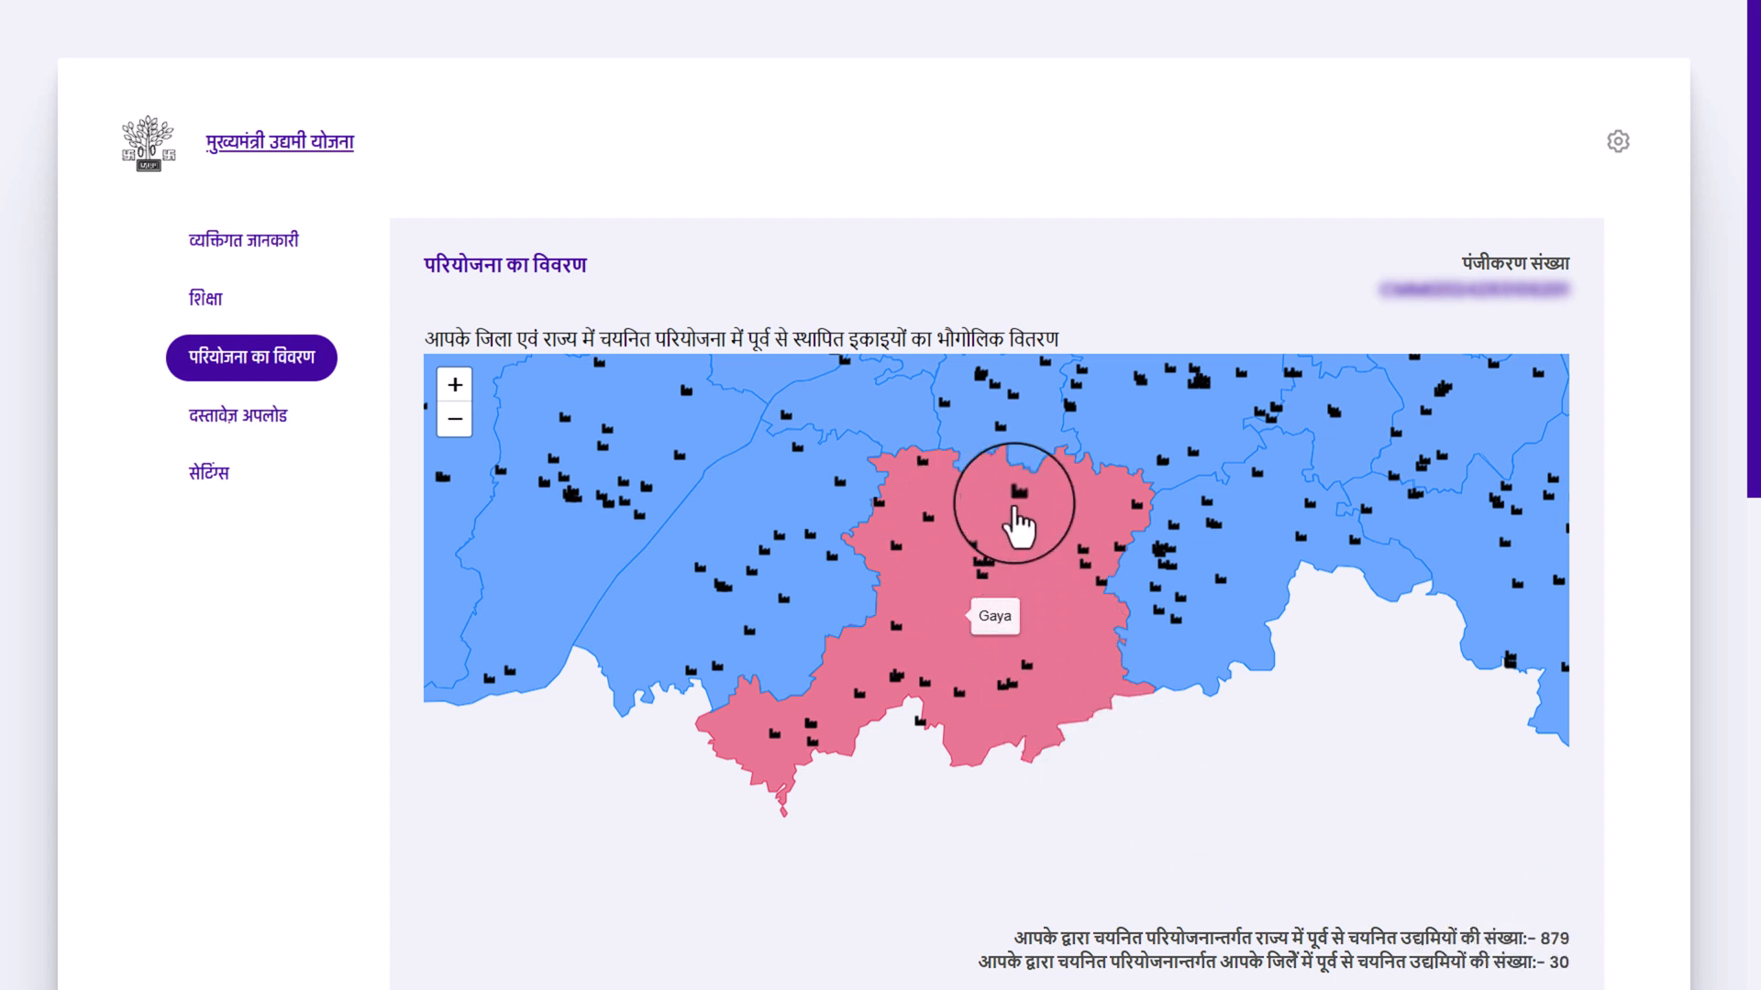
pyautogui.scroll(-2, 1013, 500)
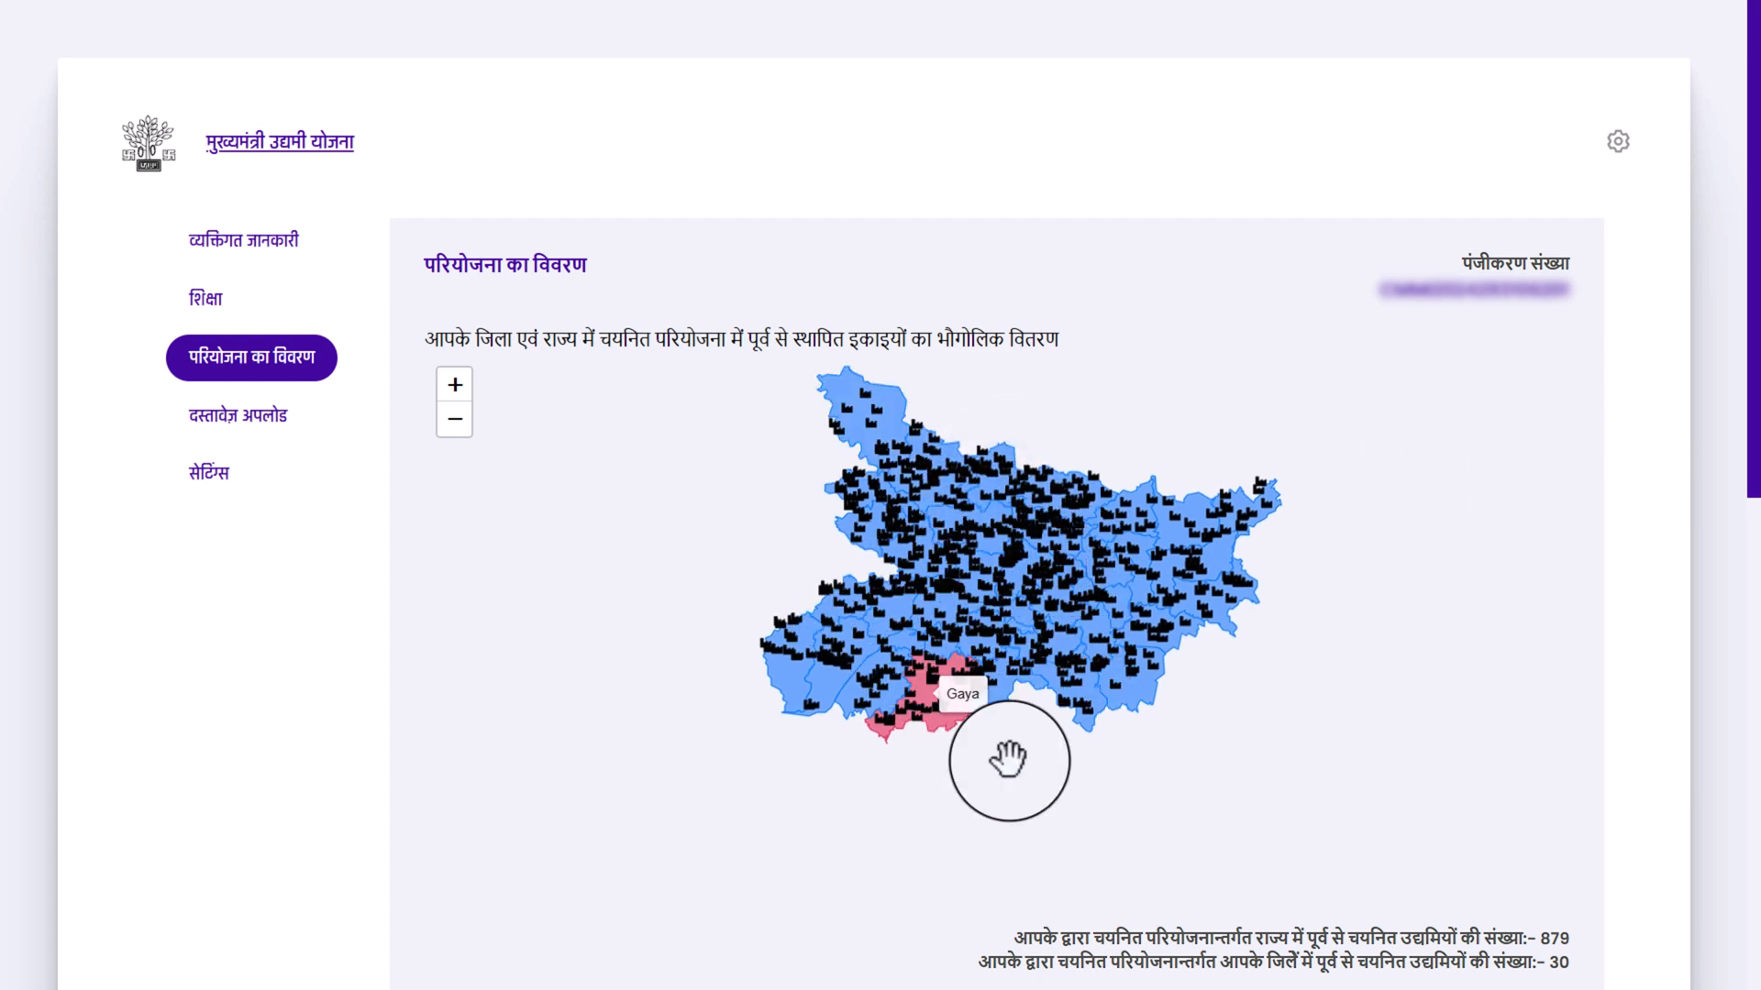
pyautogui.scroll(-7, 1738, 394)
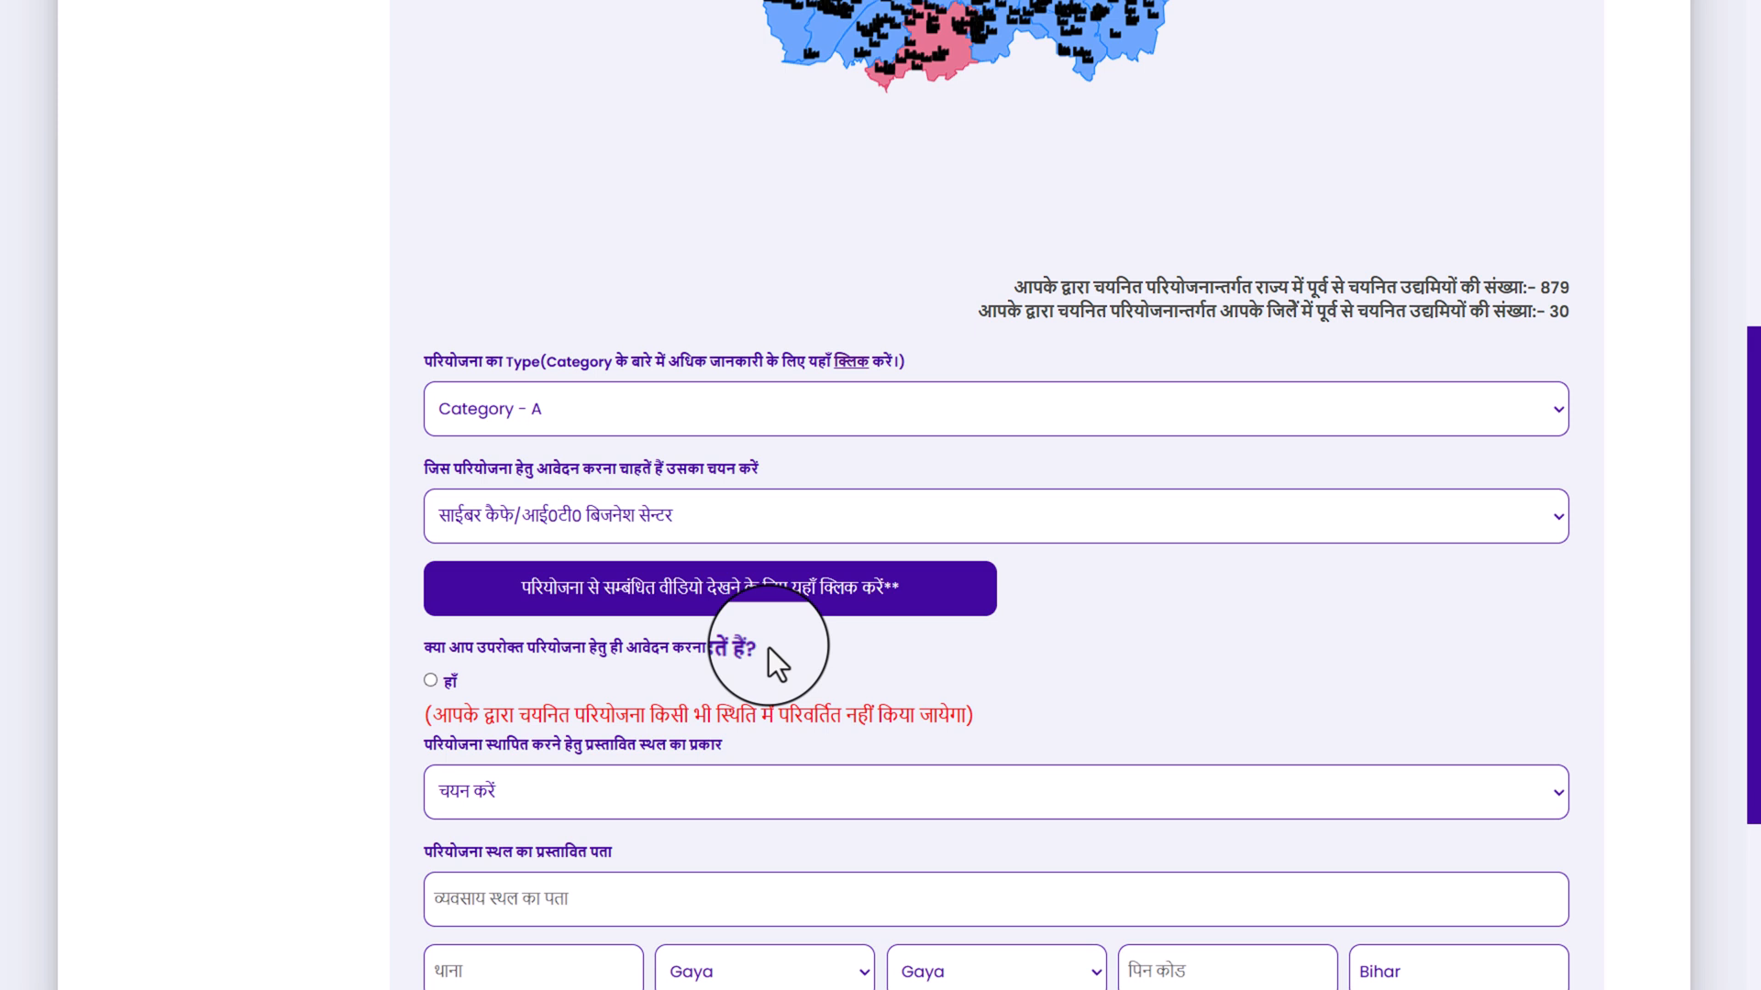
# - Answer हाँ to applying for the project and set the site type to किराये का स्थान
pyautogui.click(430, 682)
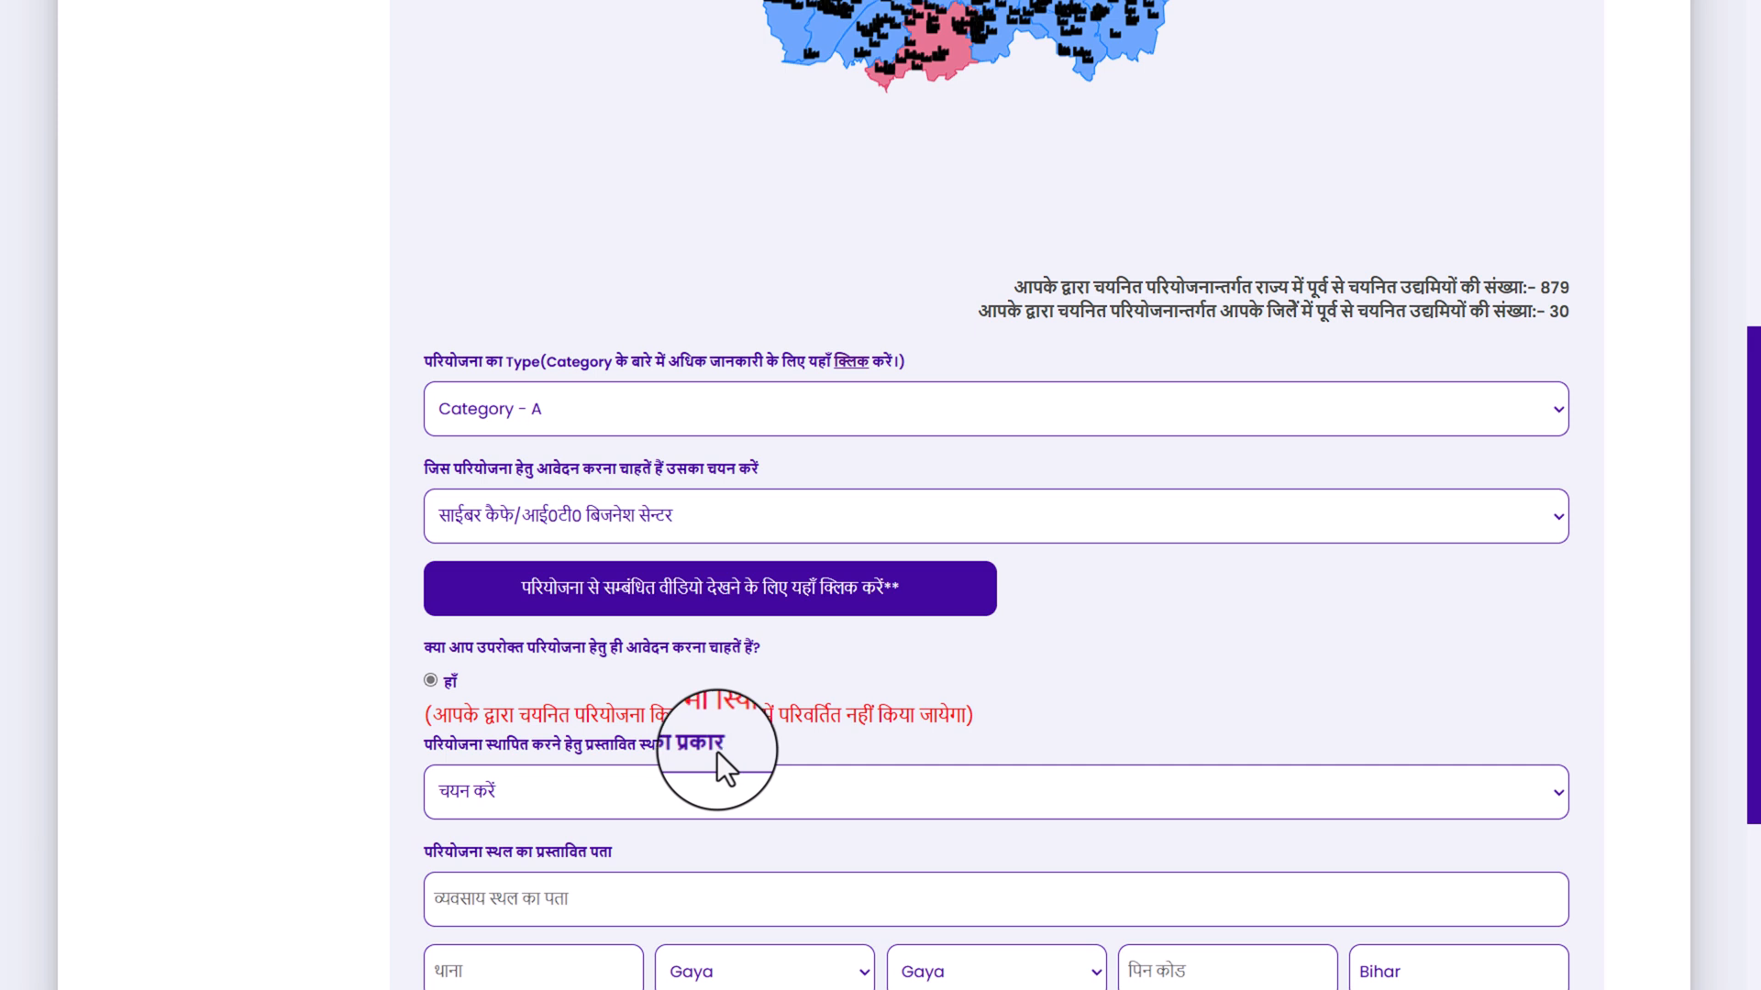
pyautogui.click(545, 796)
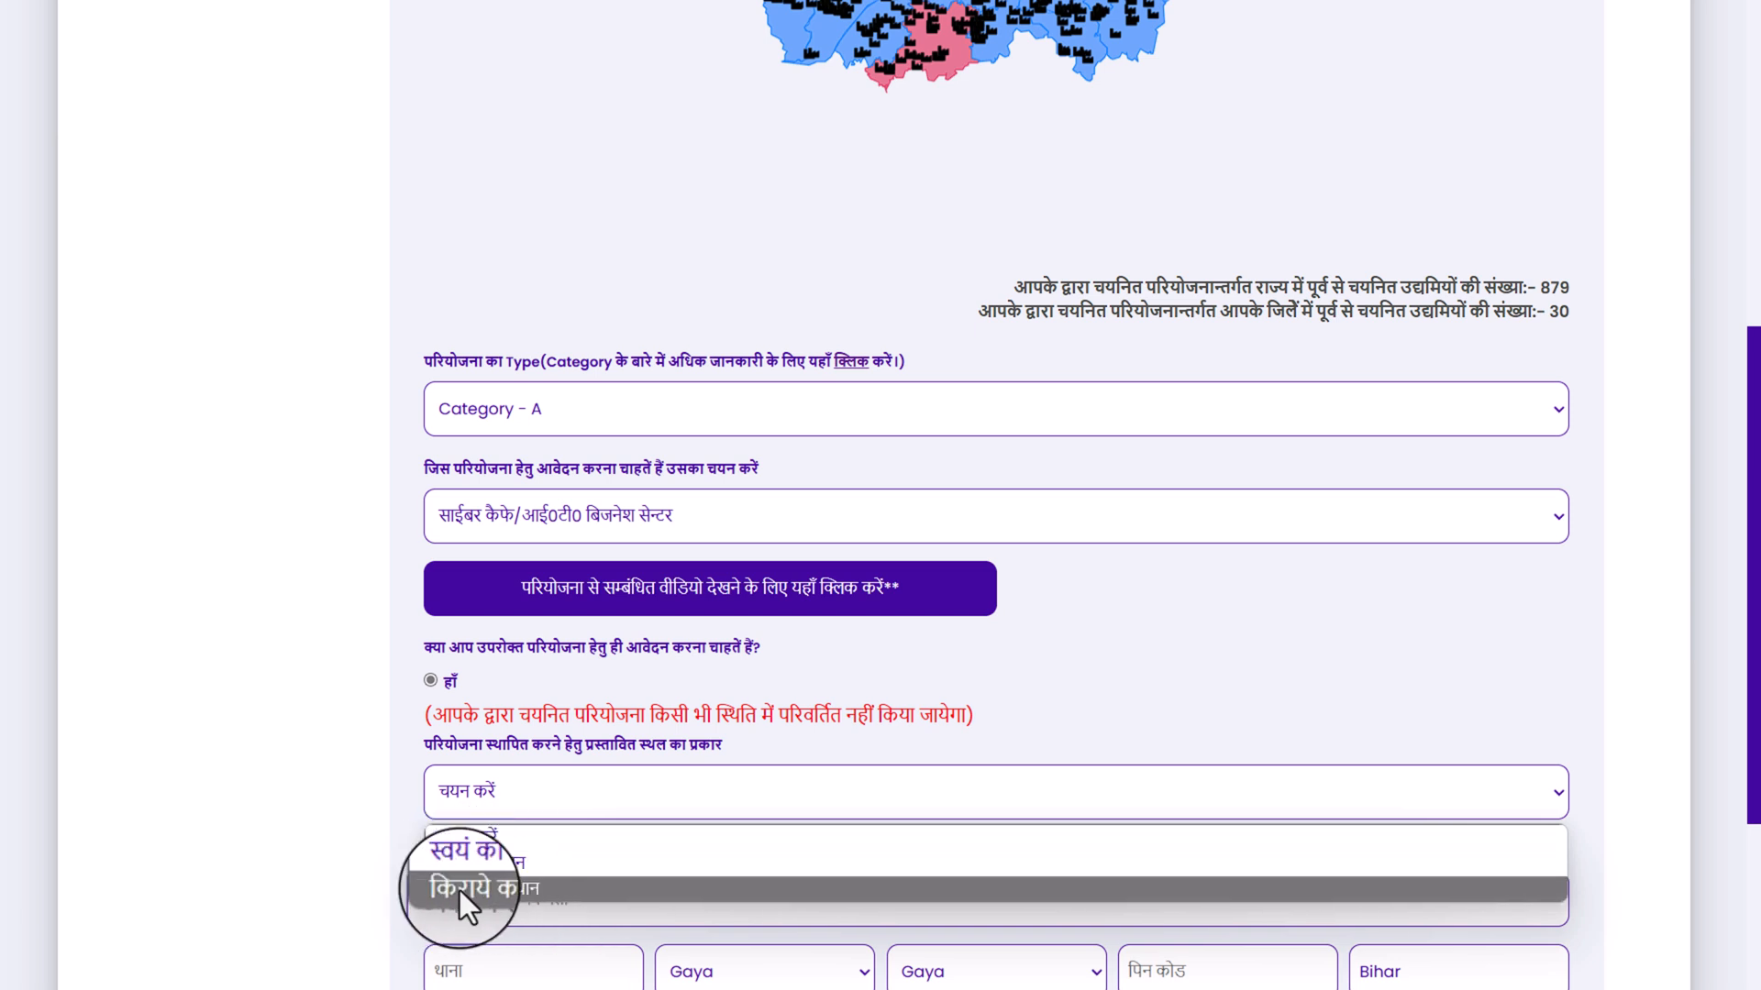
pyautogui.click(500, 887)
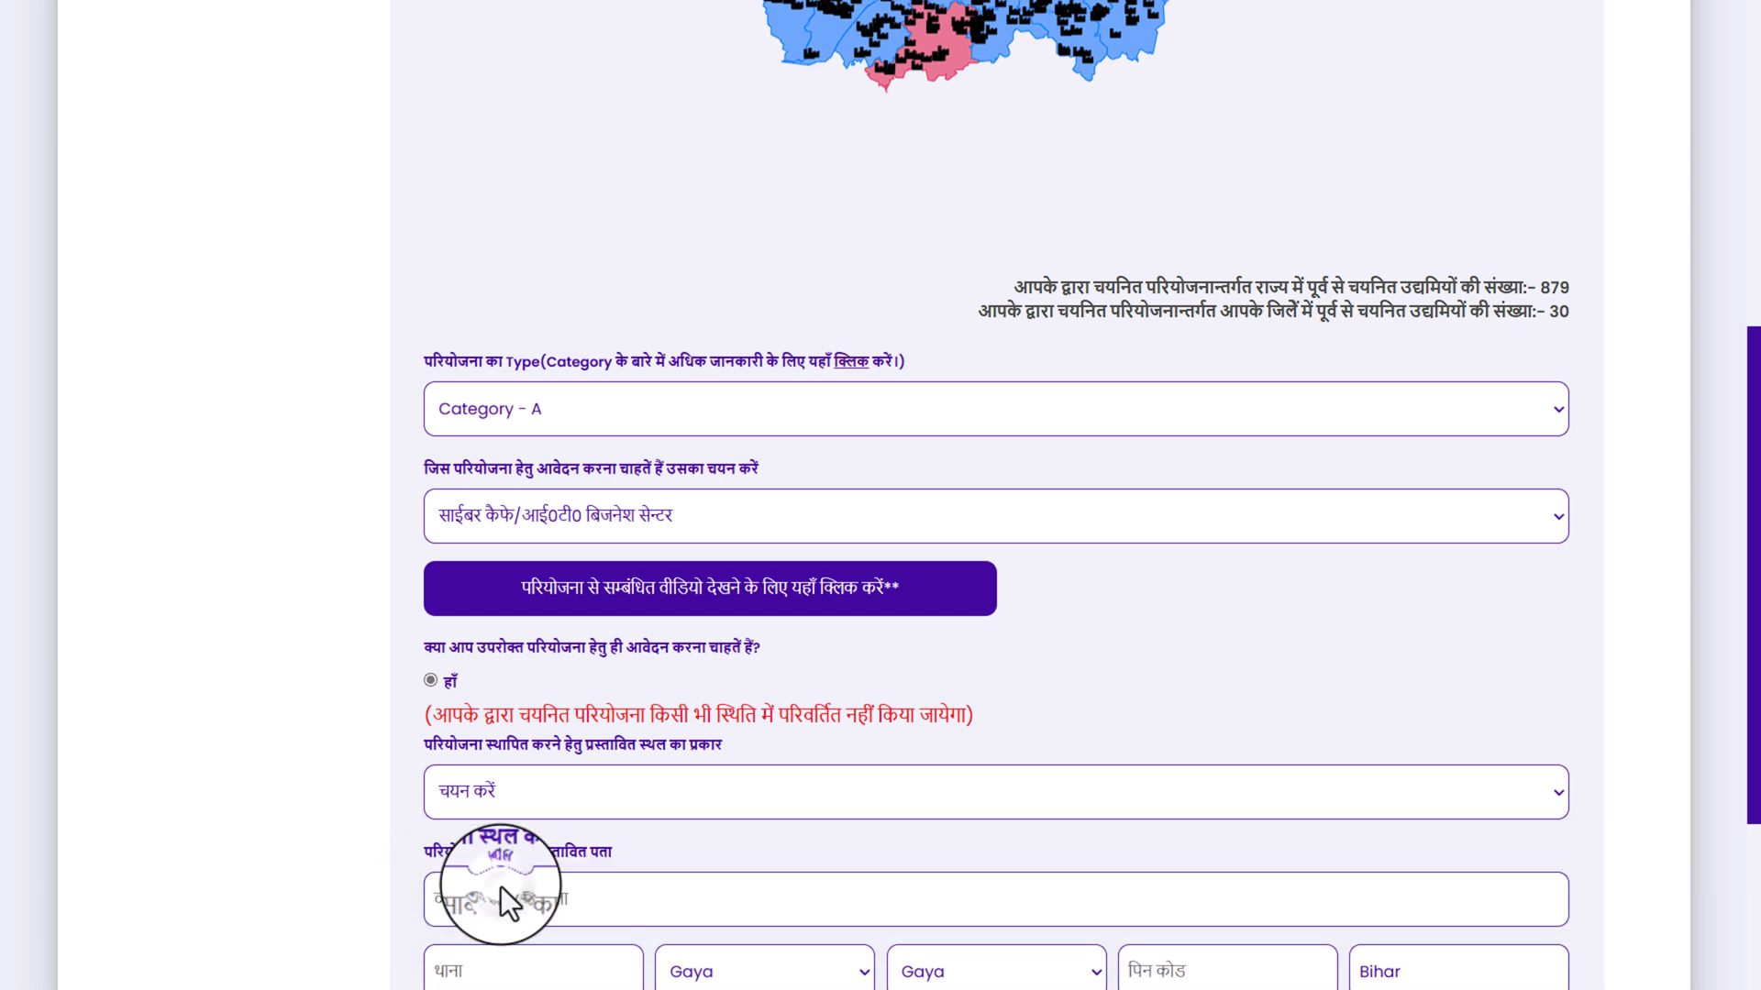
pyautogui.moveTo(1751, 589); pyautogui.dragTo(1751, 705)
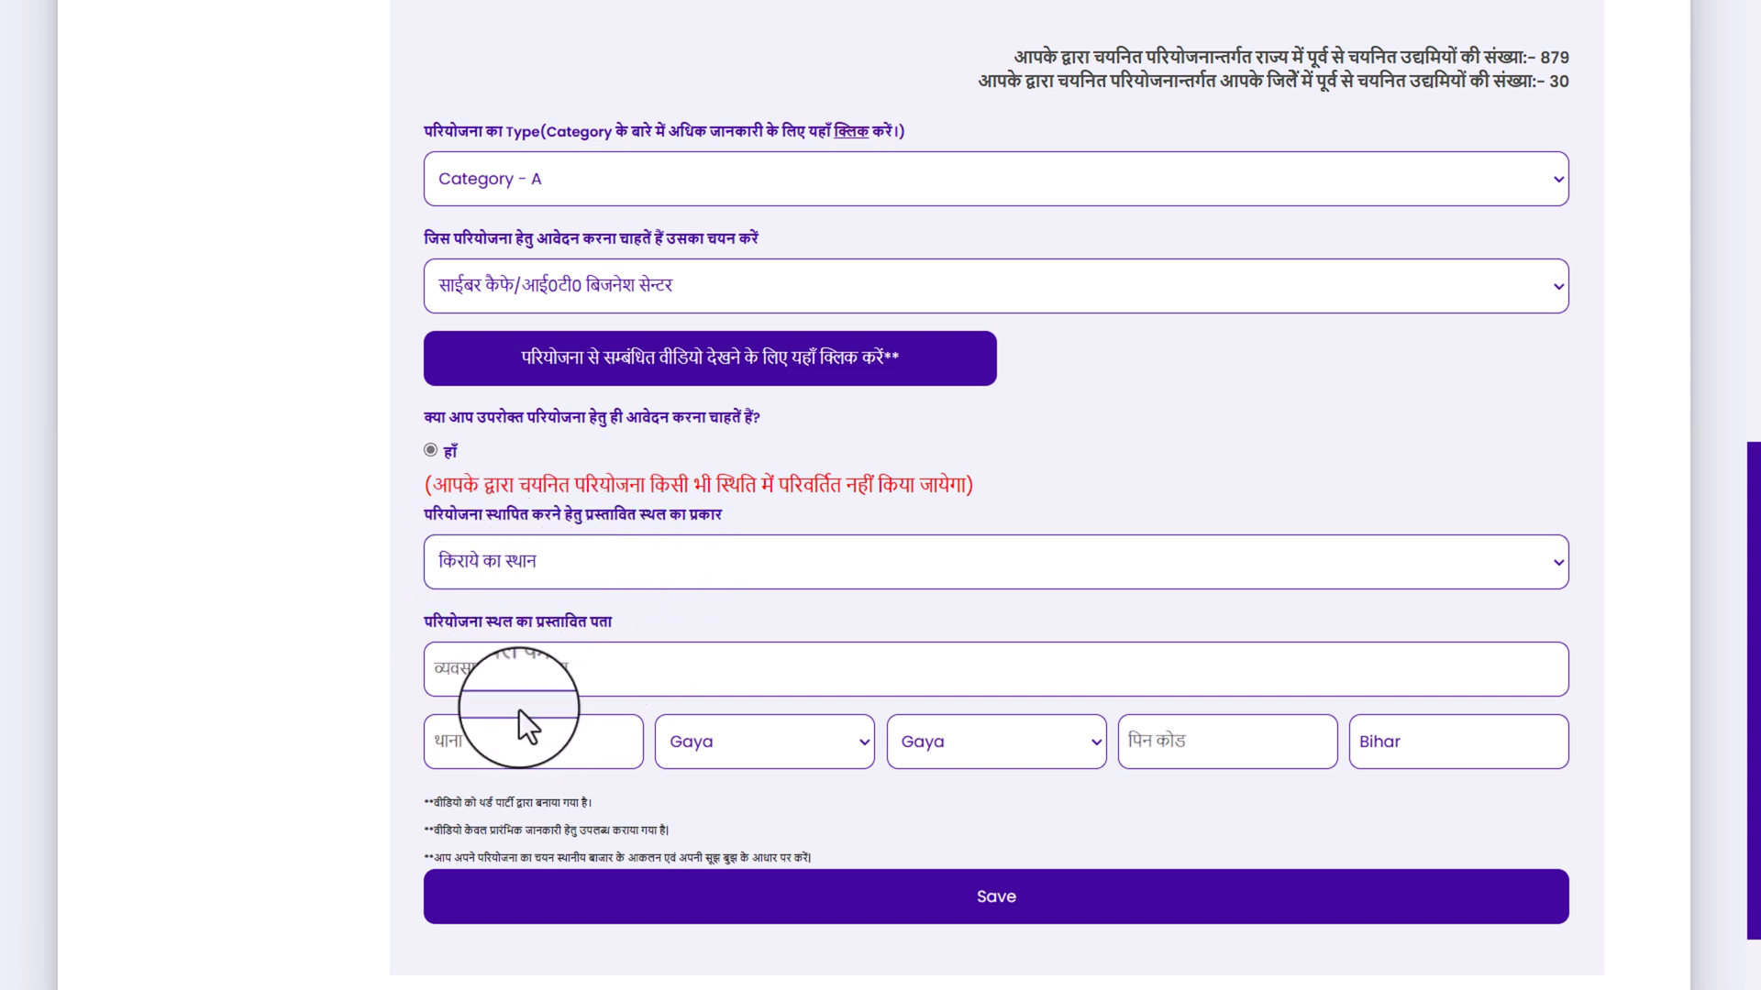
# - Go through the site address, police station and PIN code fields, then save the project details
pyautogui.click(452, 669)
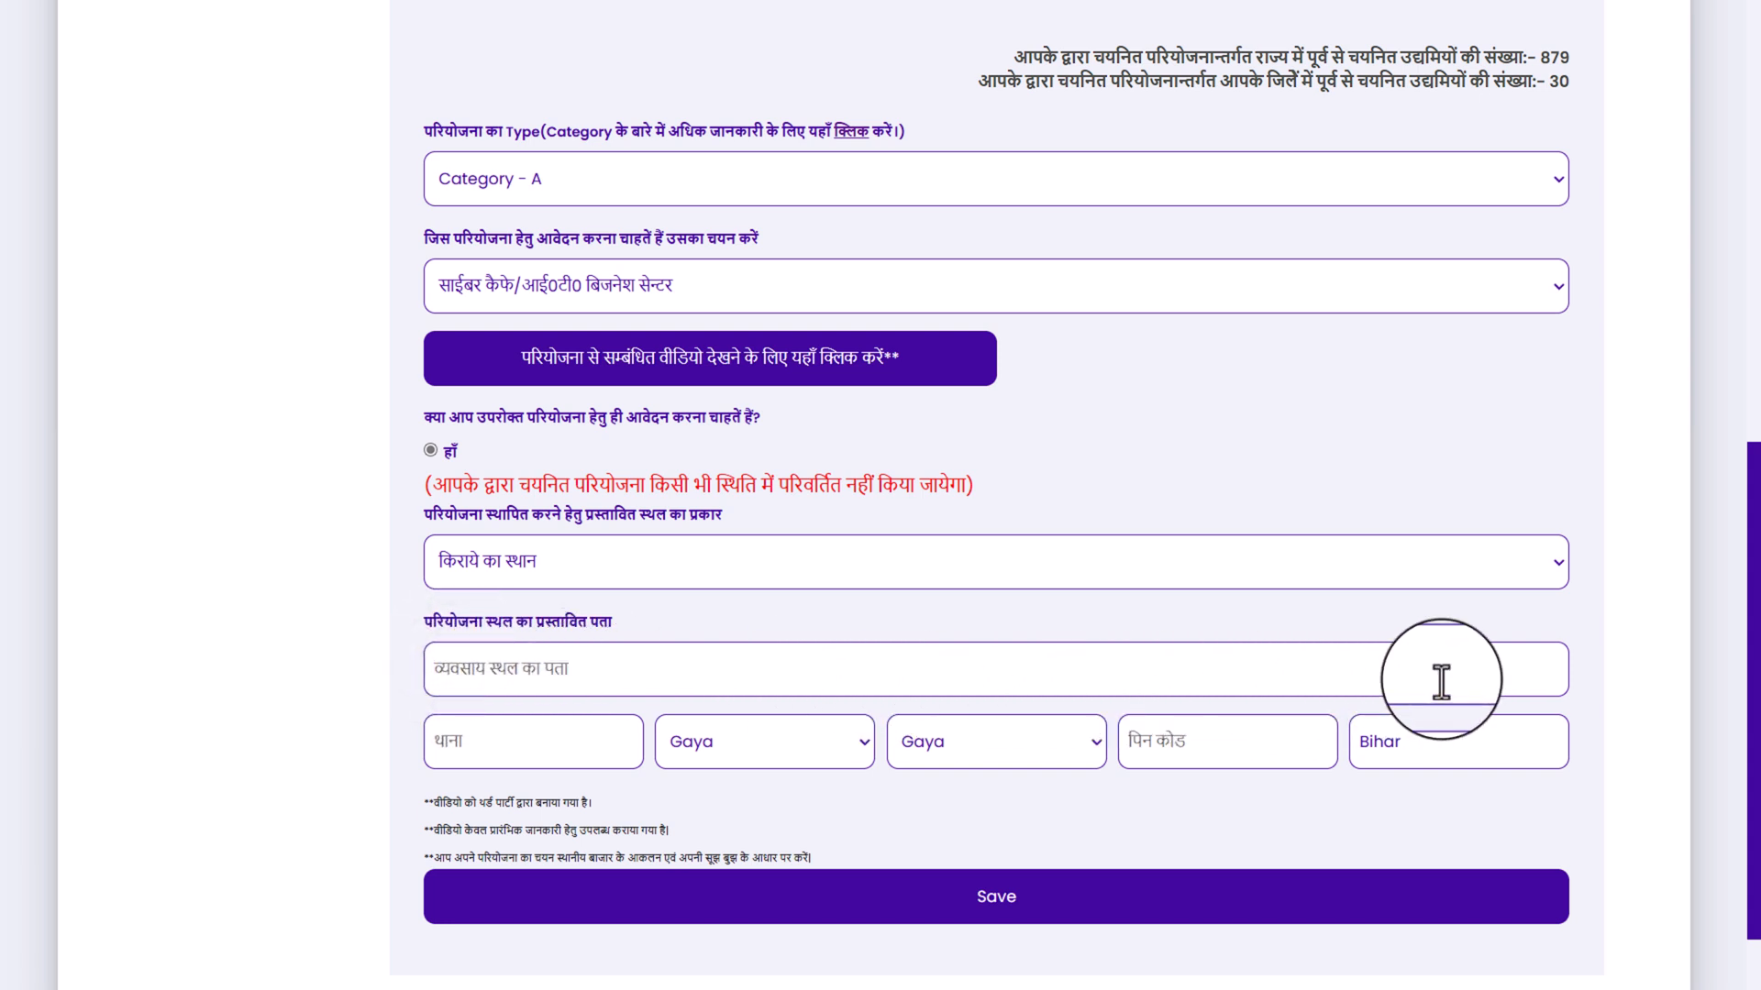
pyautogui.click(471, 756)
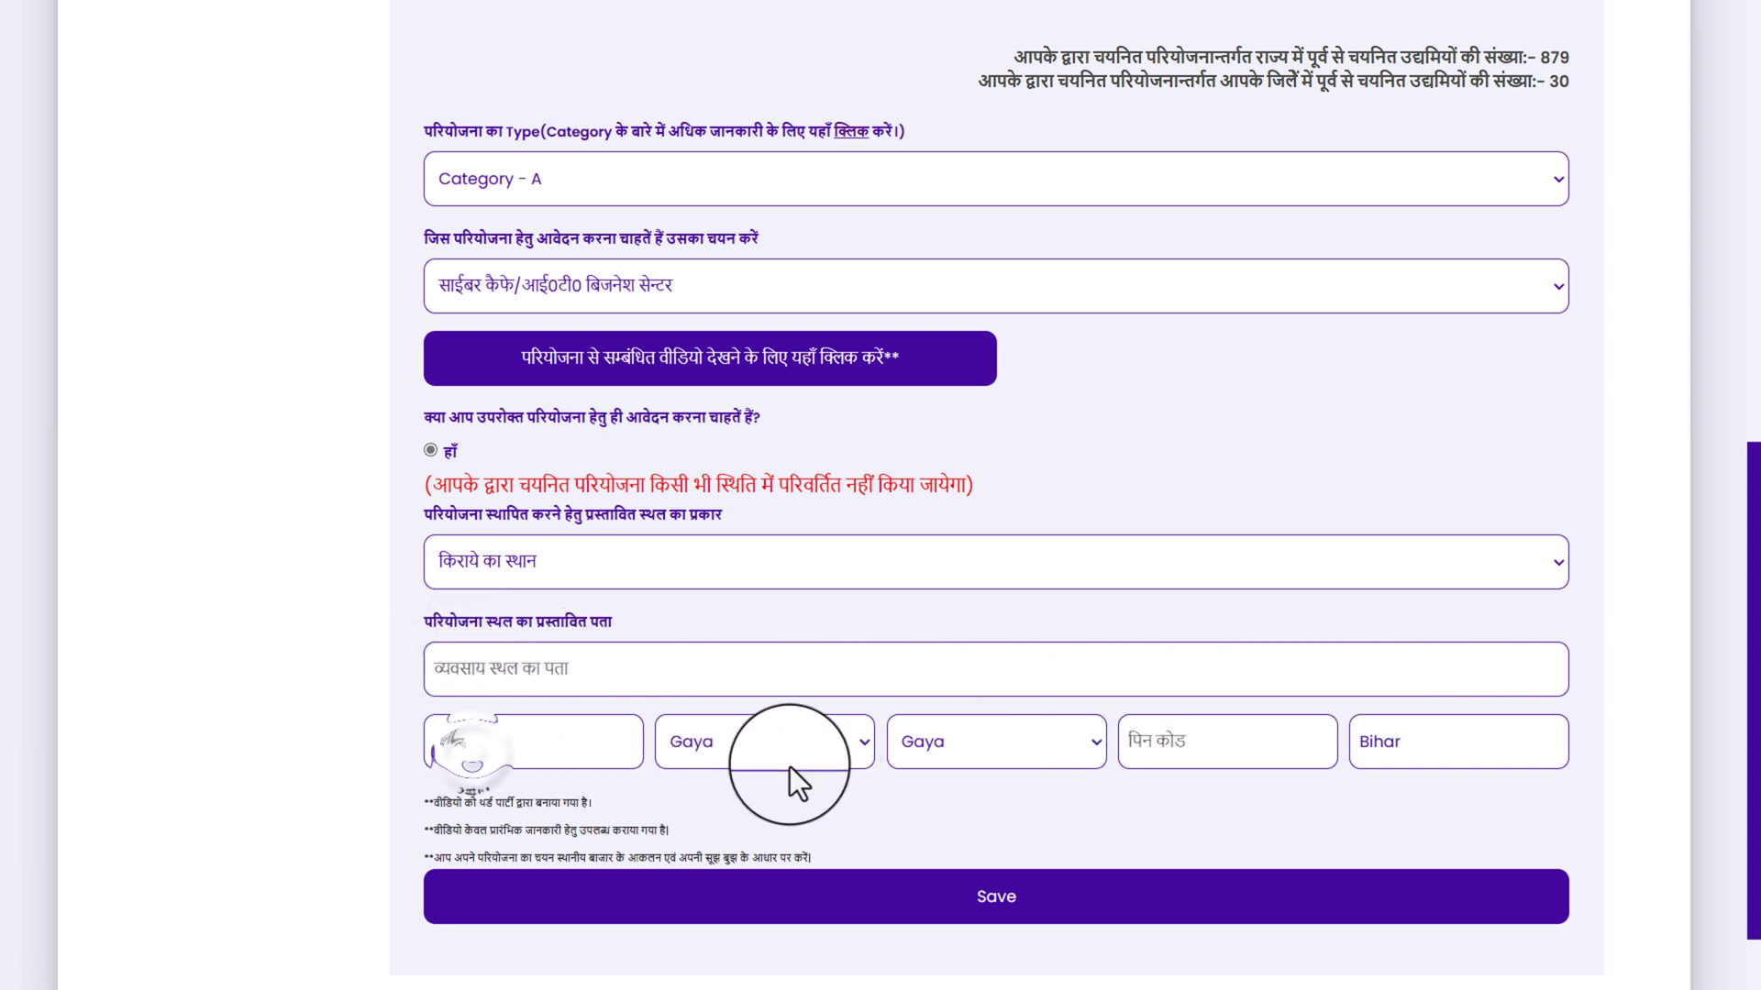
pyautogui.click(1183, 747)
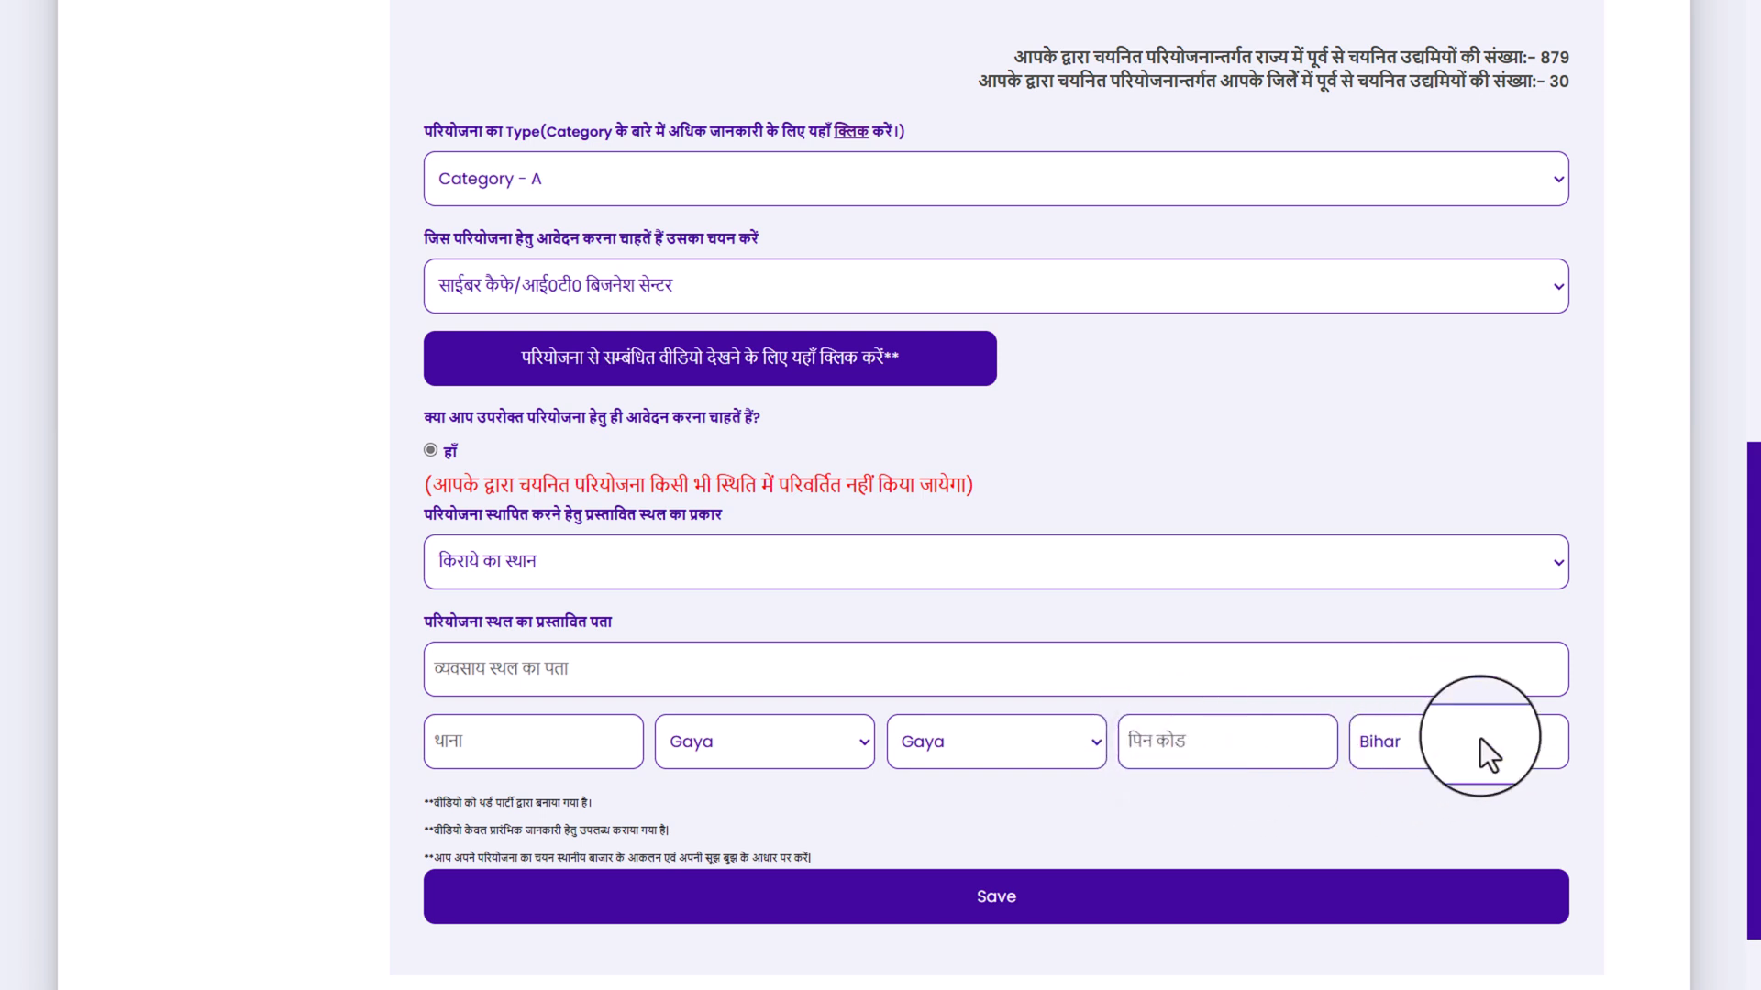
pyautogui.click(983, 929)
pyautogui.scroll(-10, 1172, 455)
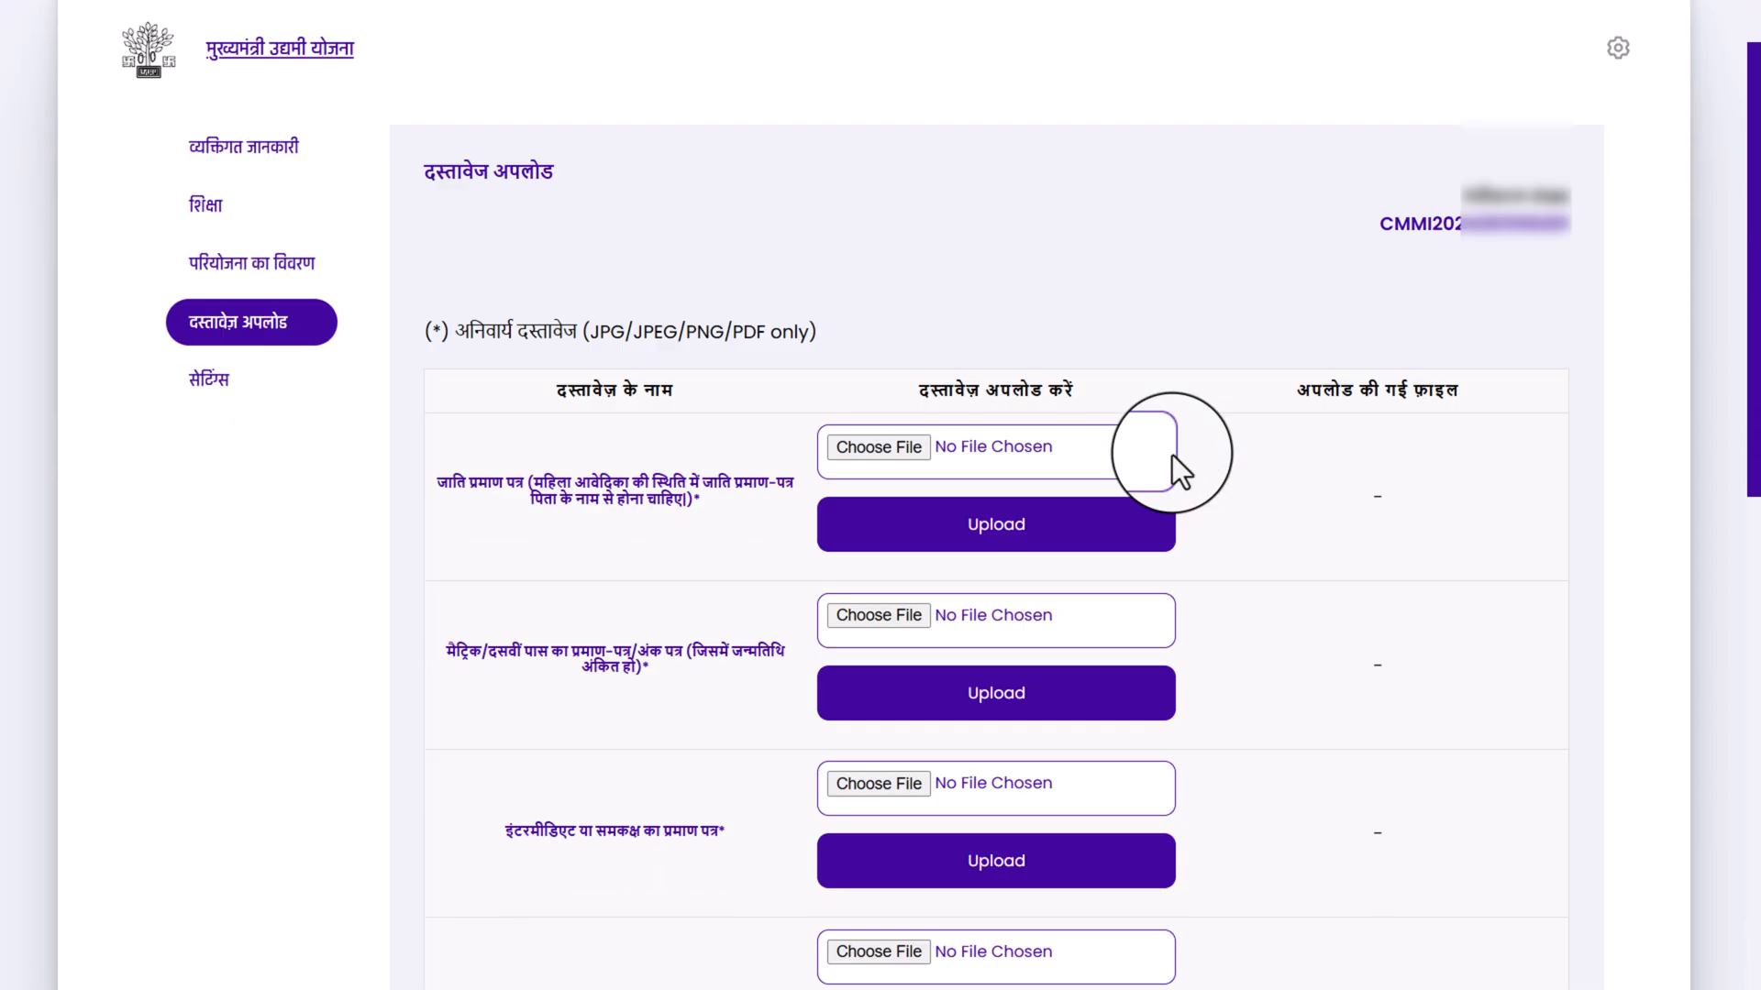
pyautogui.scroll(10, 1193, 621)
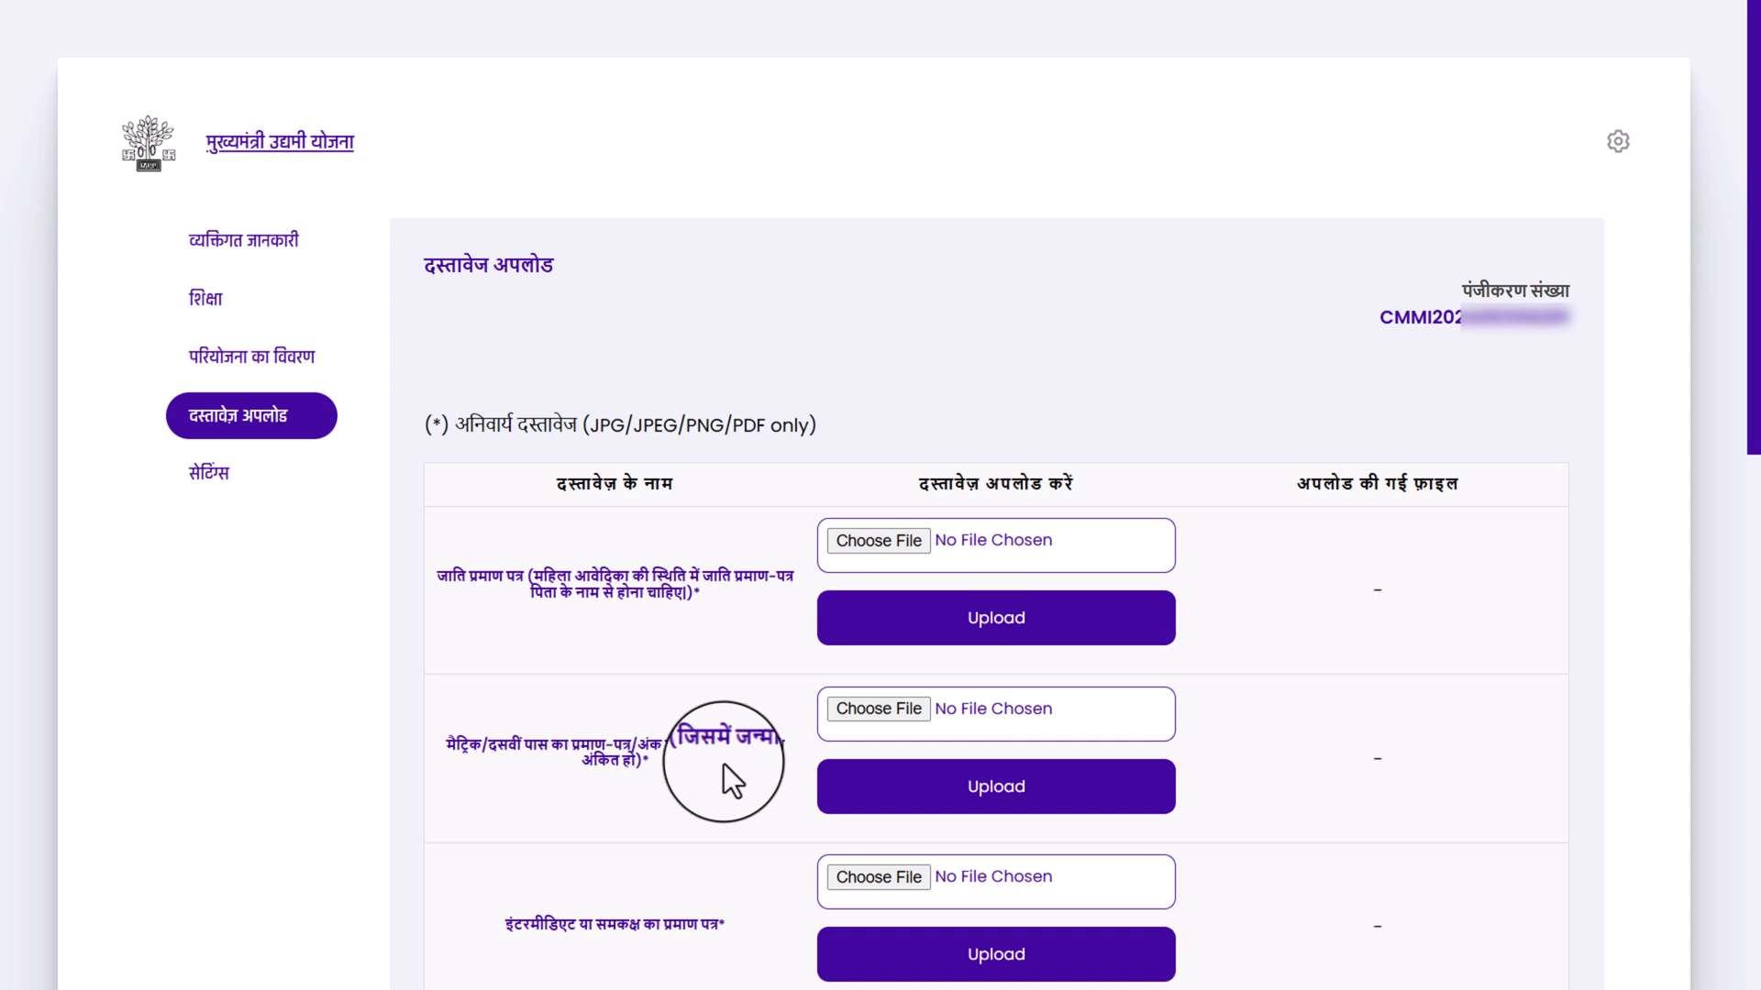
pyautogui.scroll(-3, 739, 771)
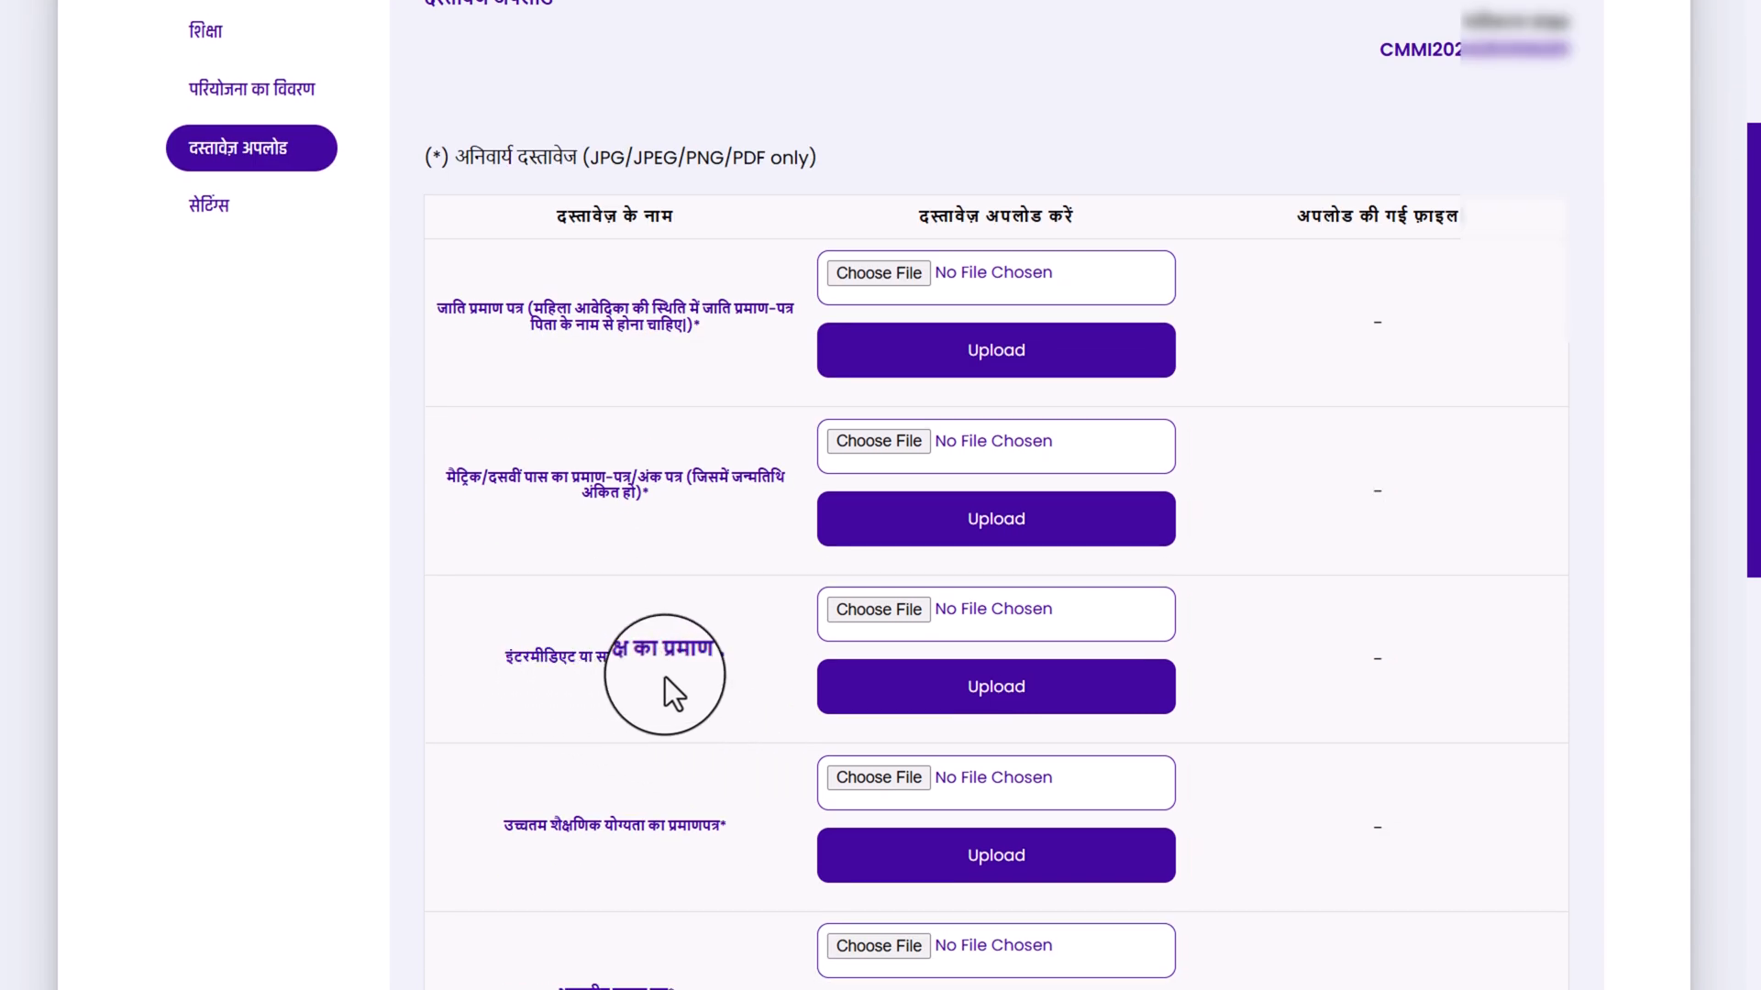
pyautogui.scroll(-3, 684, 750)
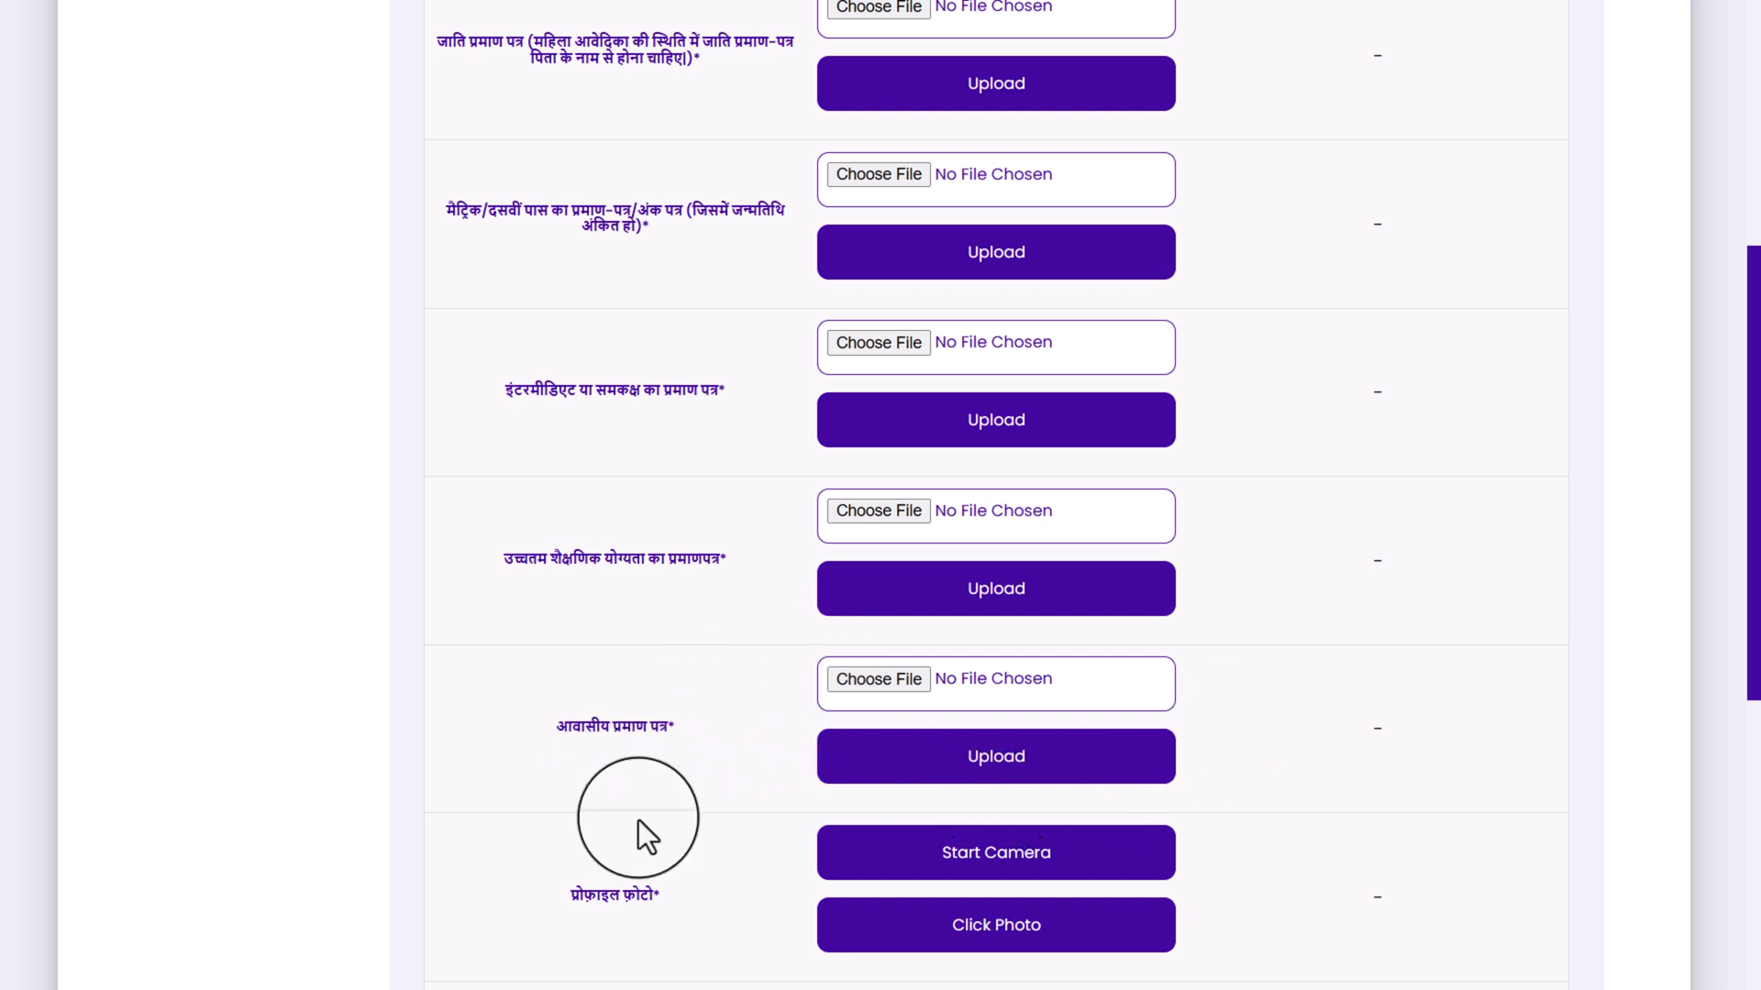
pyautogui.scroll(-3, 661, 779)
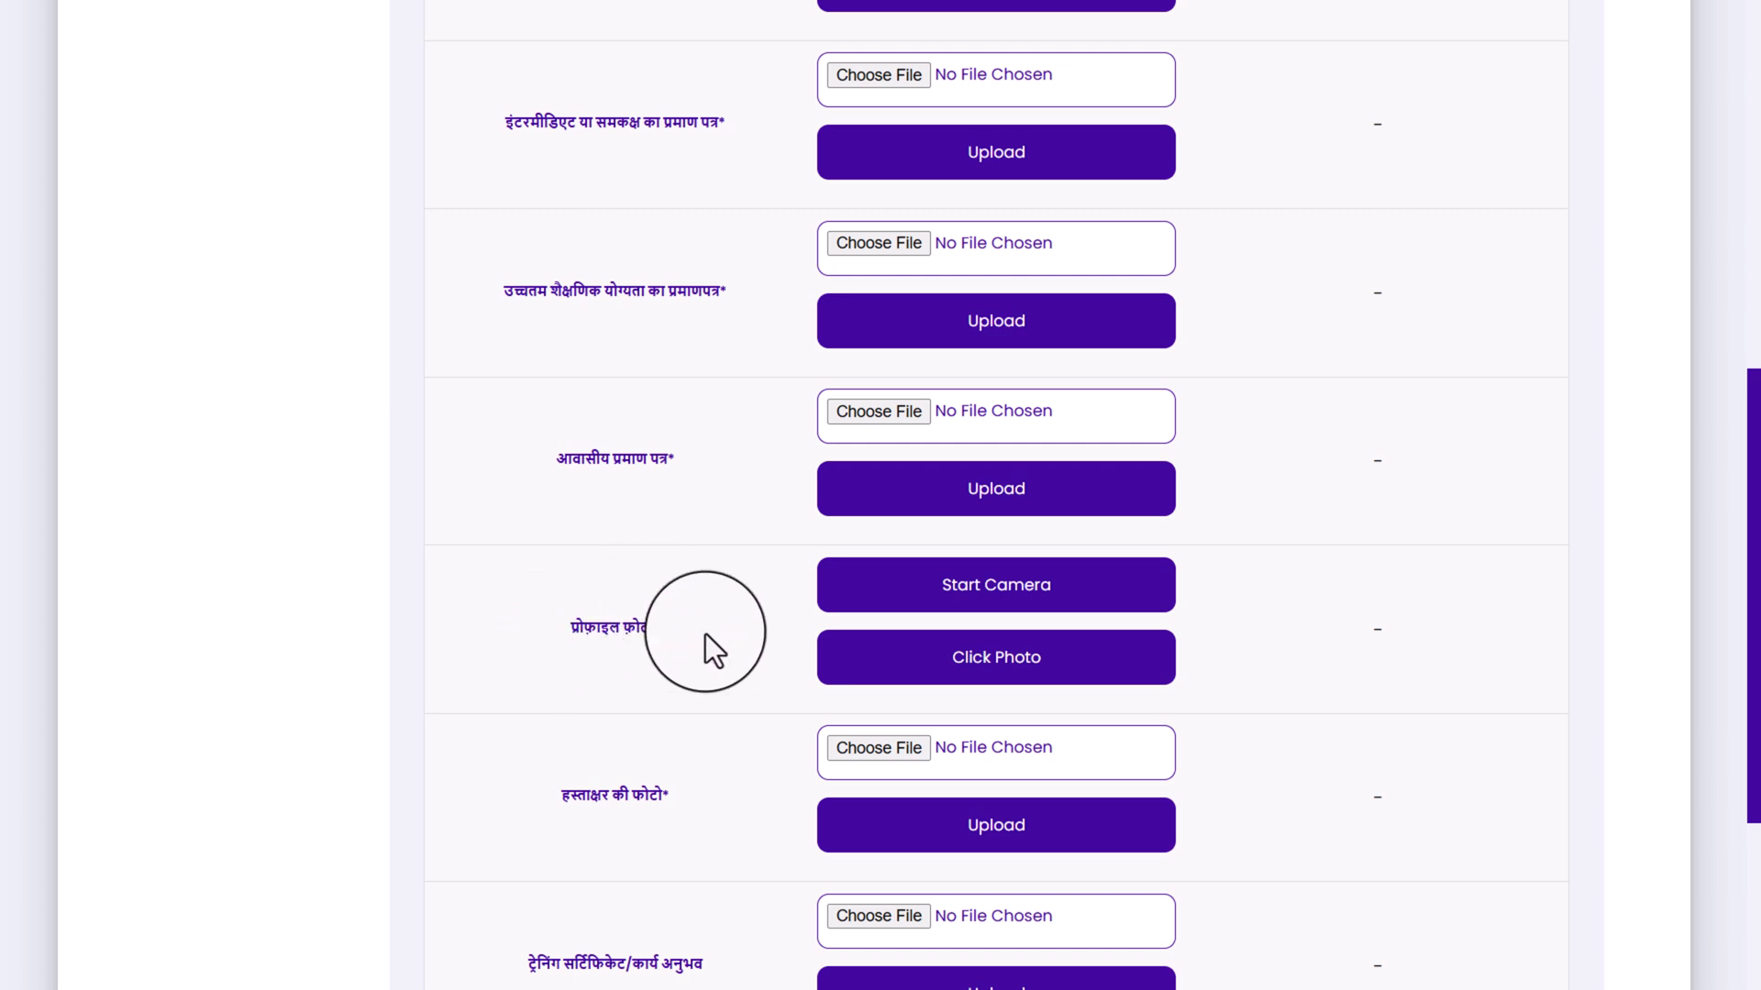
pyautogui.click(991, 607)
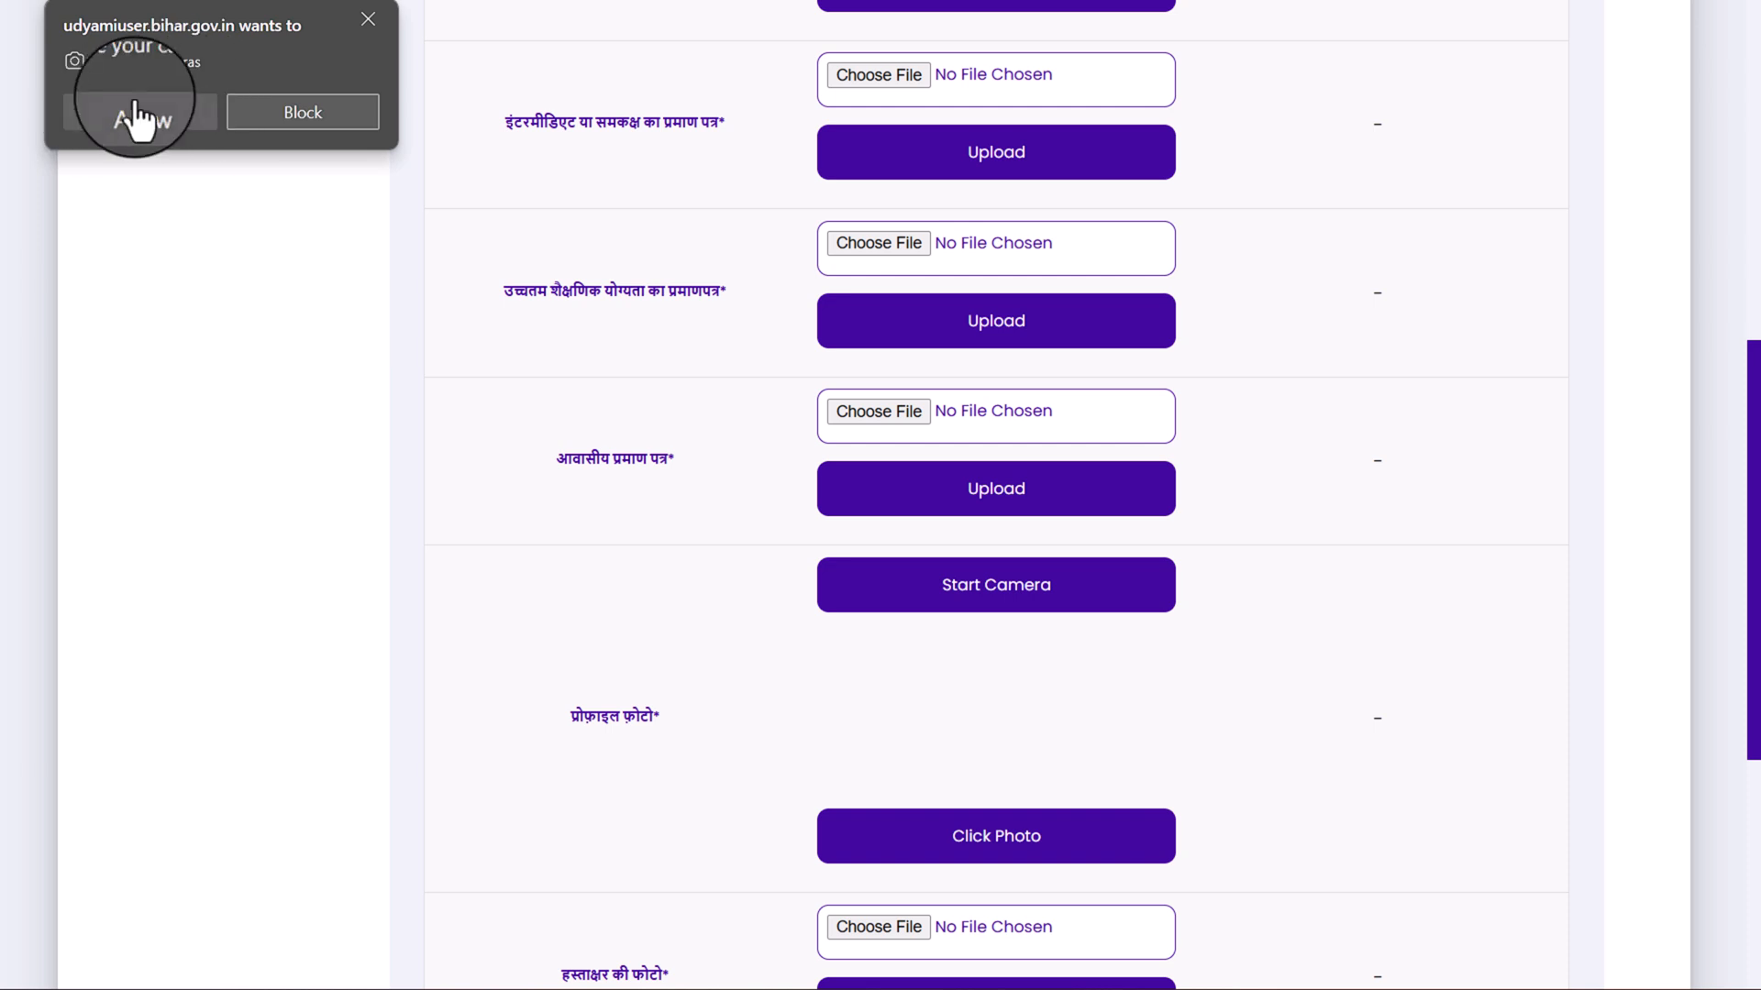
pyautogui.click(135, 119)
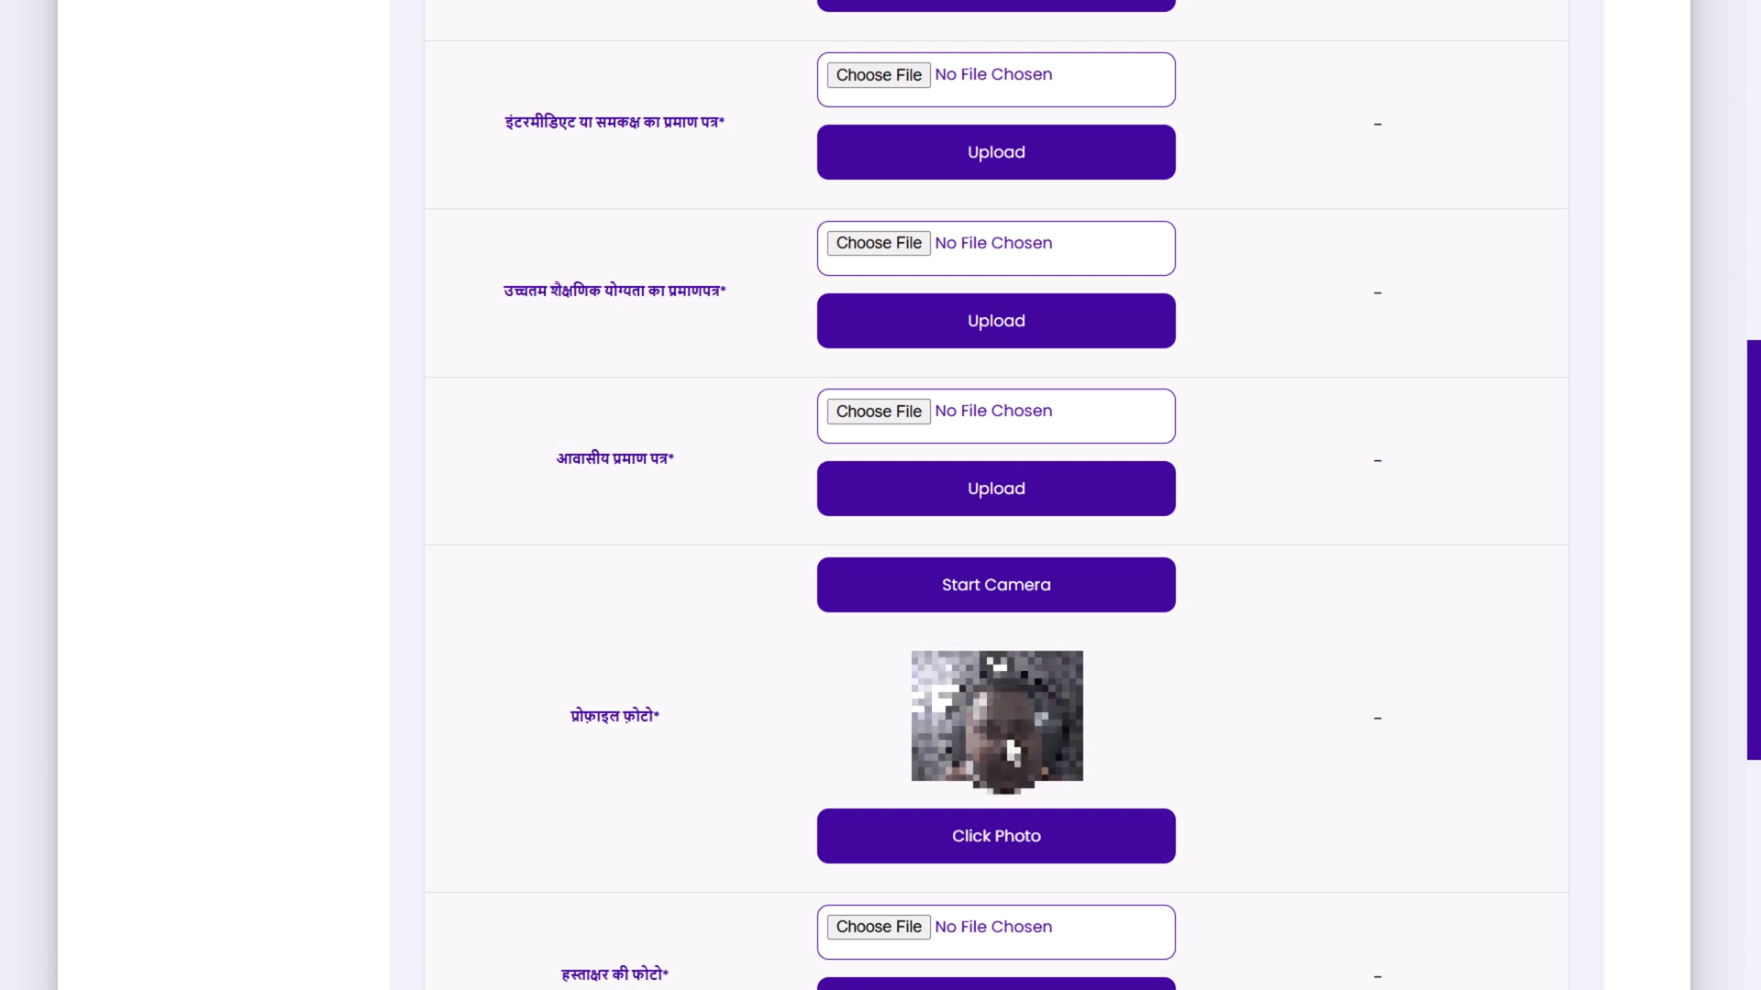
pyautogui.click(1019, 853)
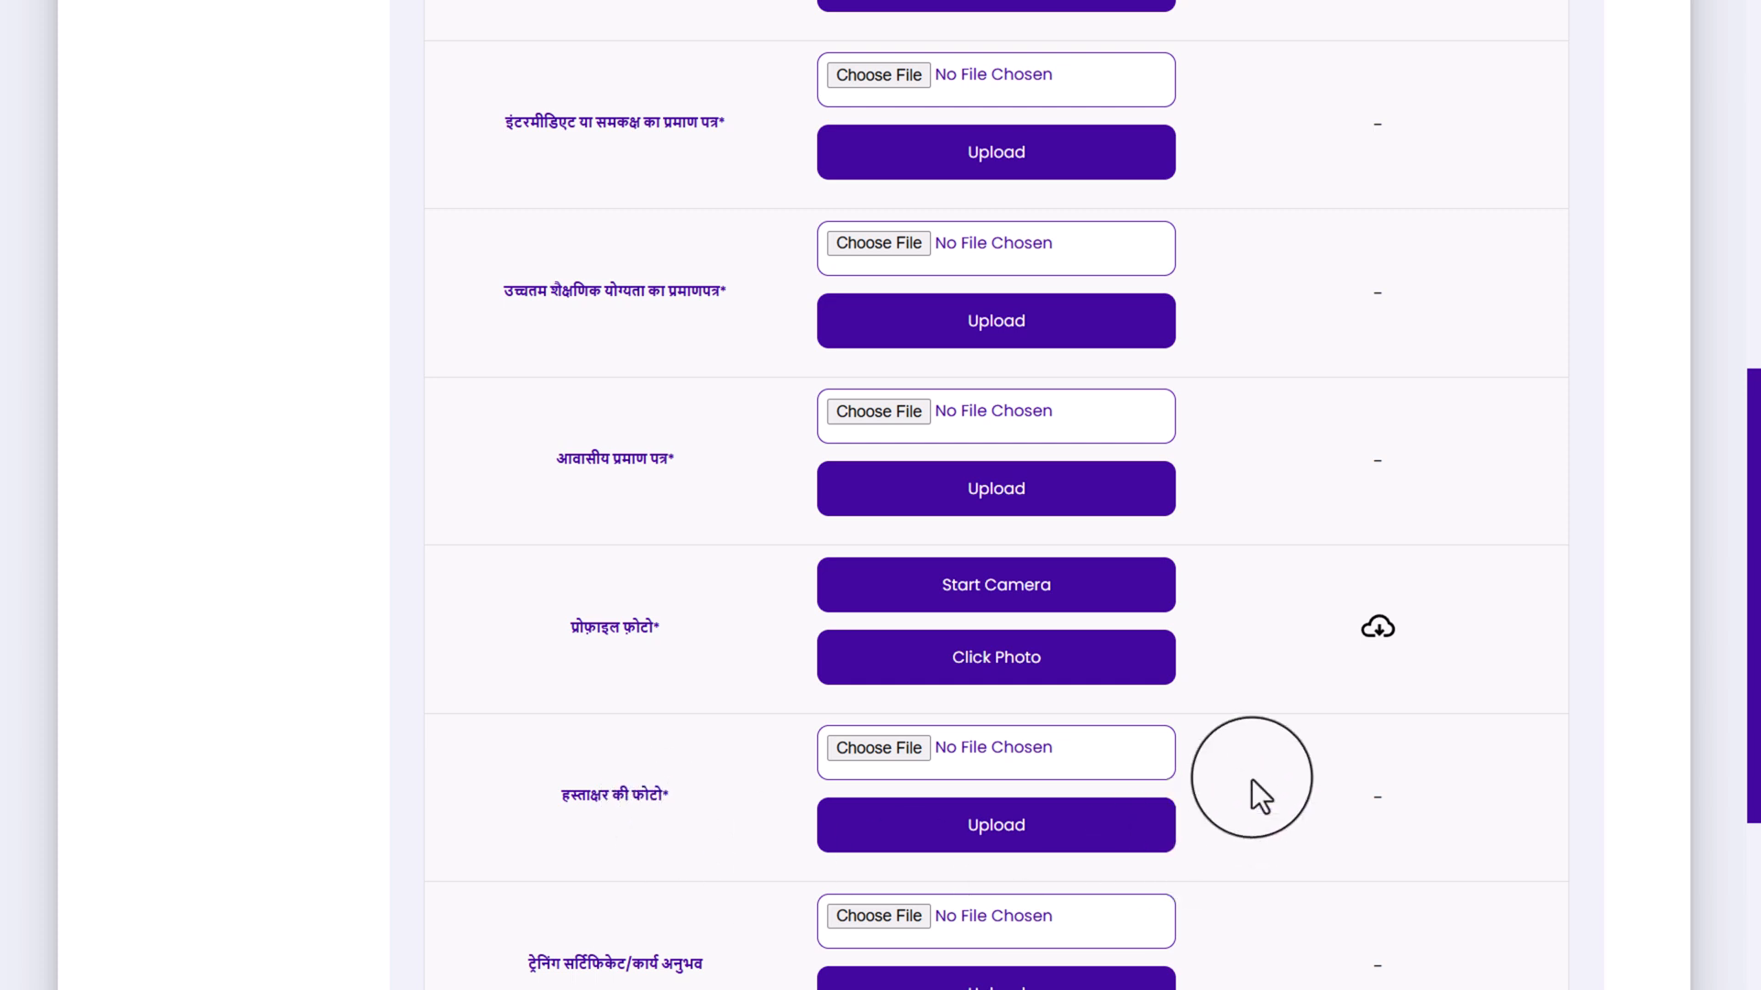
pyautogui.scroll(-3, 1238, 779)
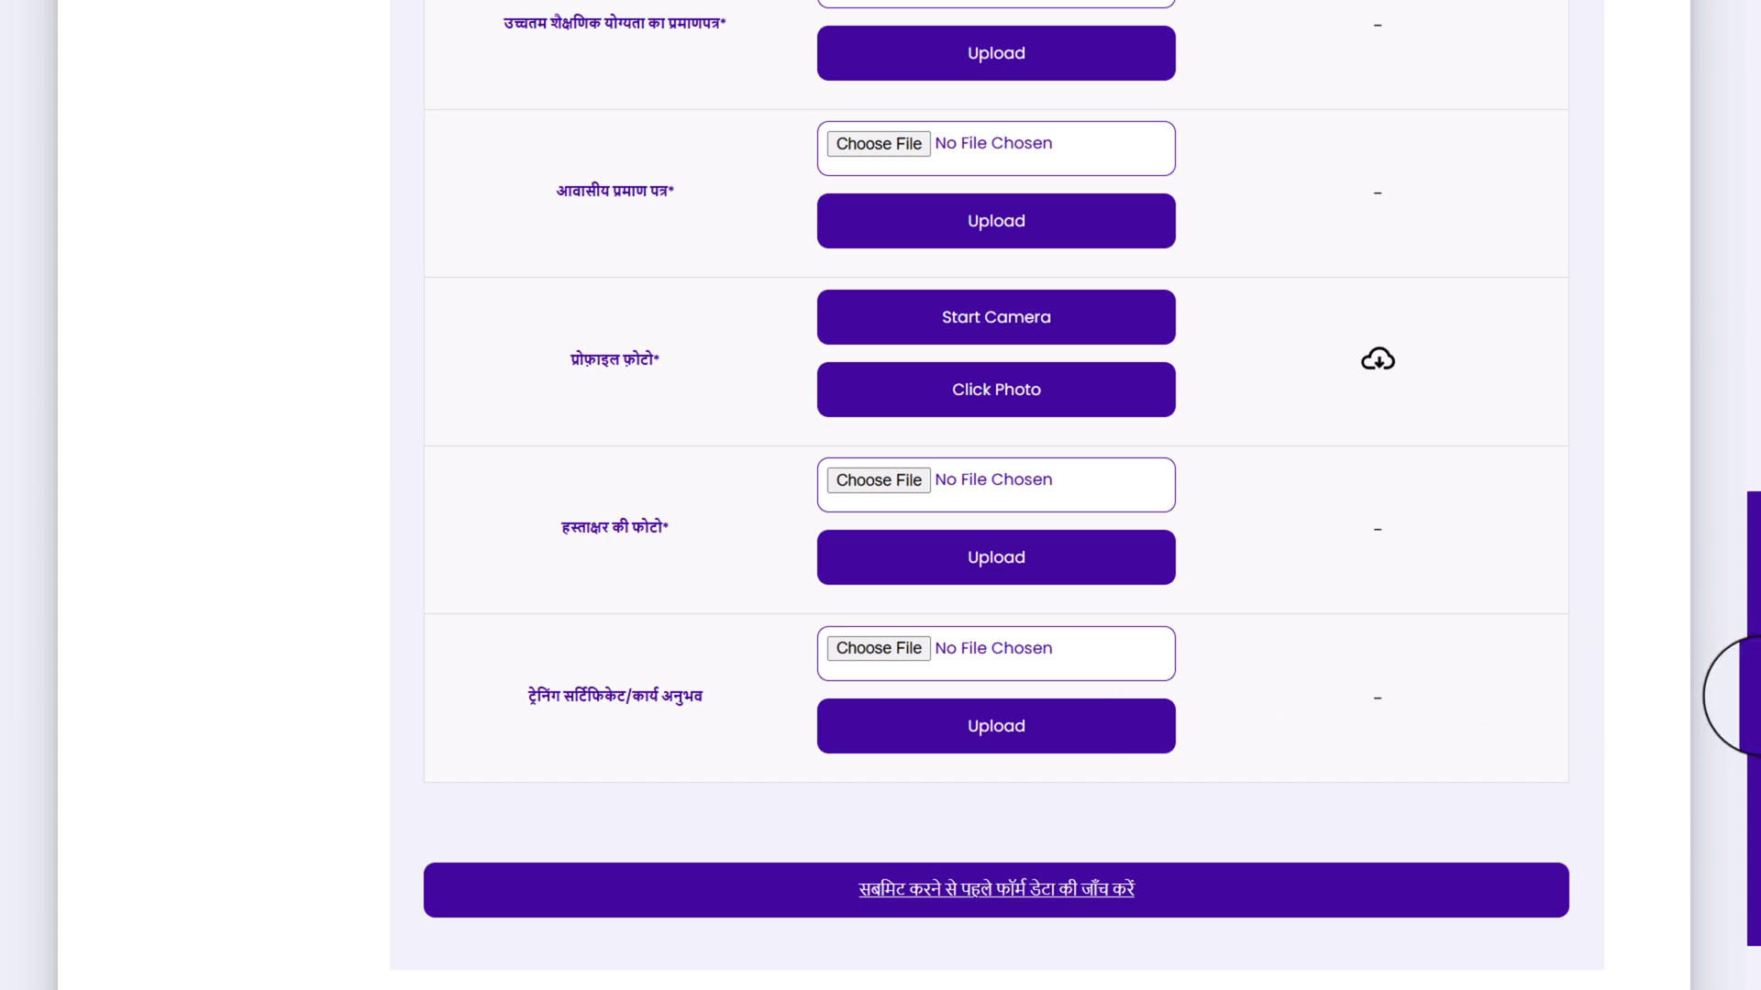
# - Choose the caste certificate PDF in its document row and upload it
pyautogui.moveTo(1752, 714); pyautogui.dragTo(1752, 271)
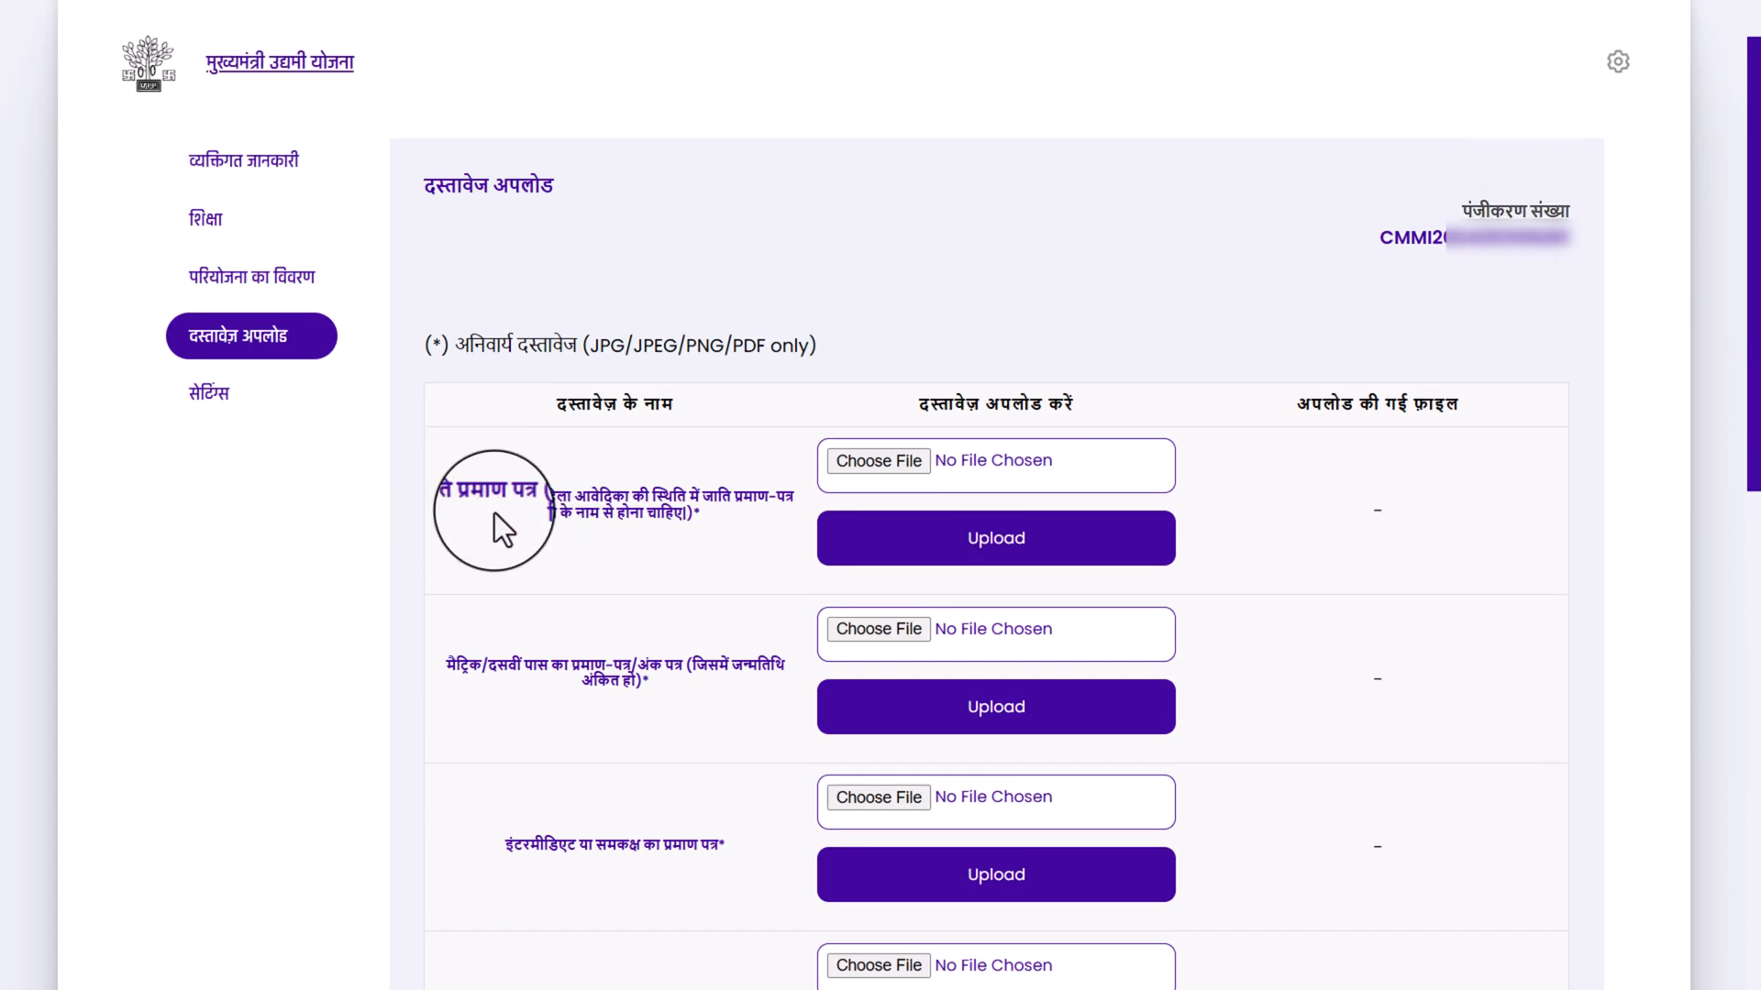
pyautogui.click(897, 462)
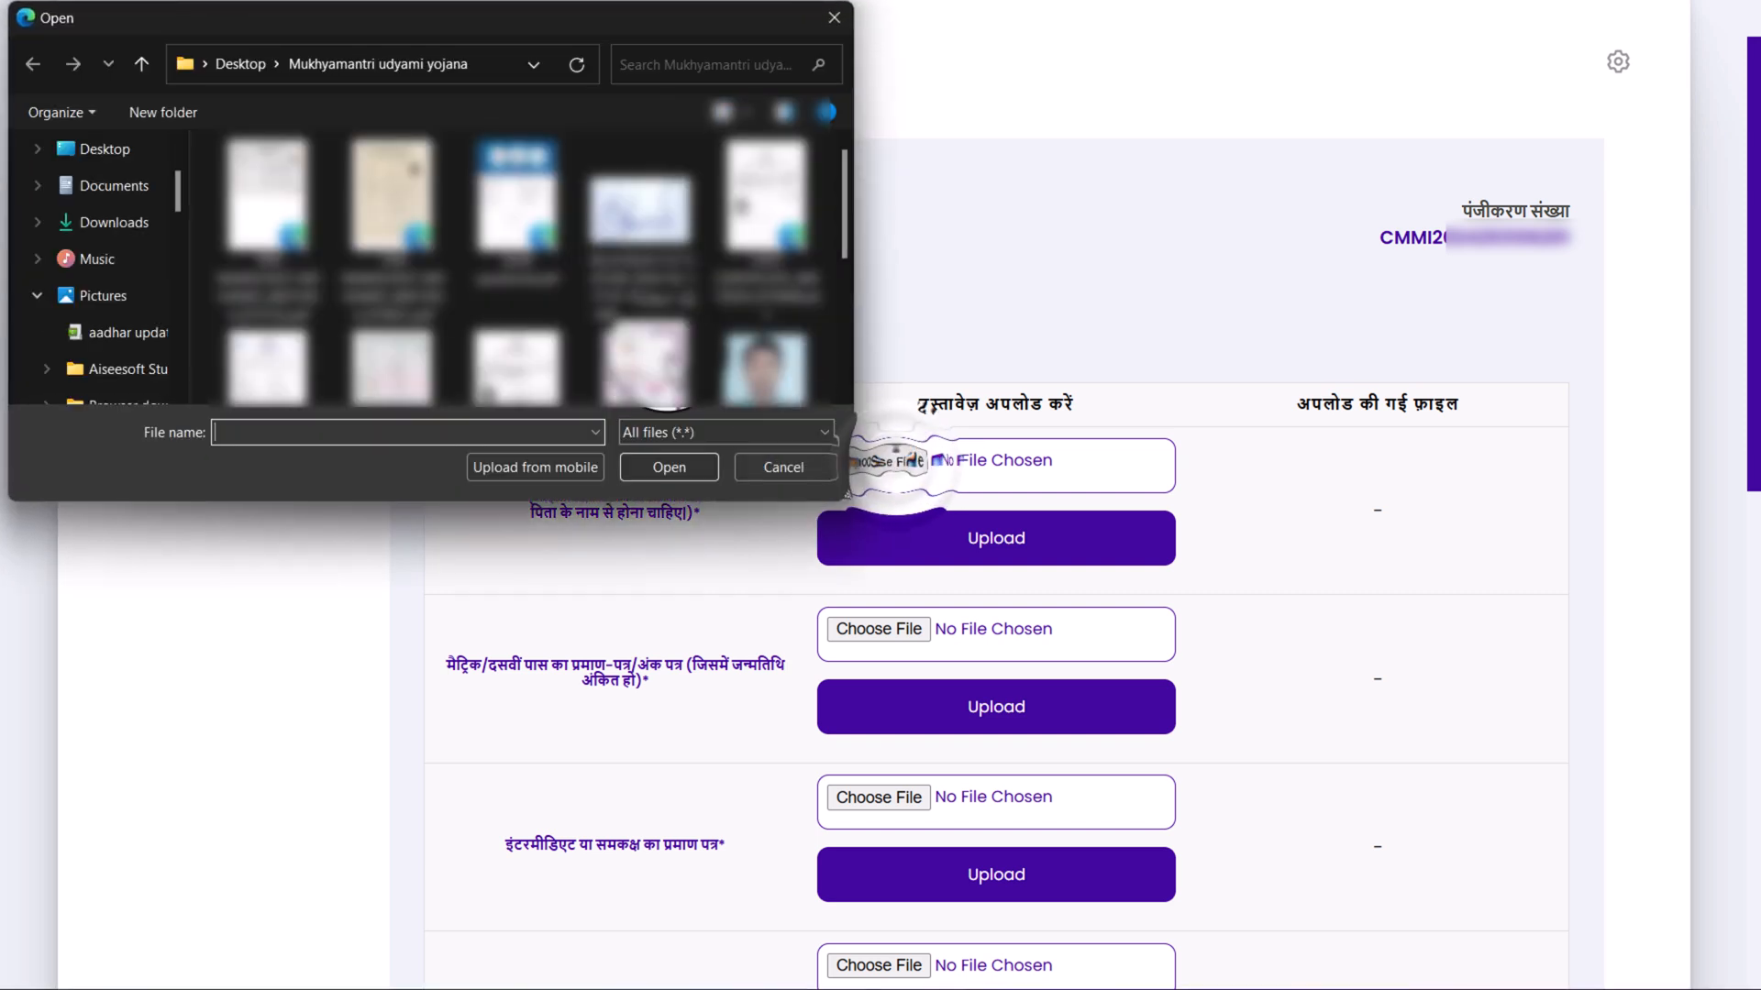
pyautogui.click(766, 229)
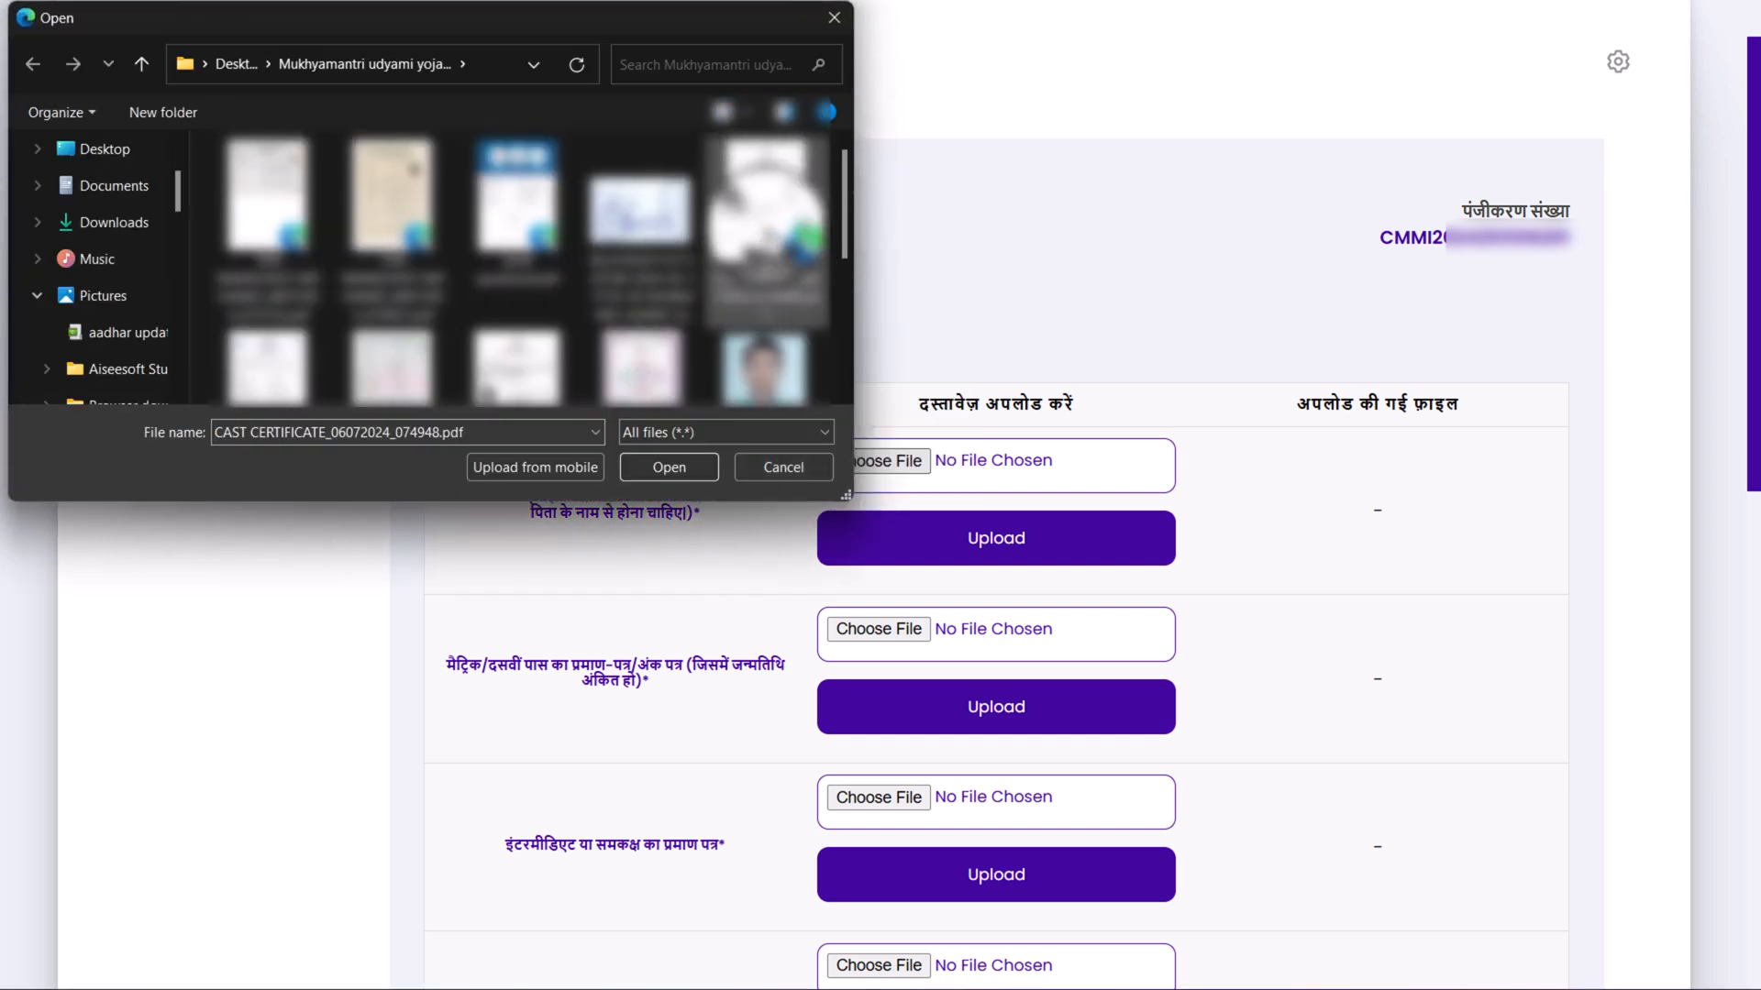
pyautogui.click(690, 466)
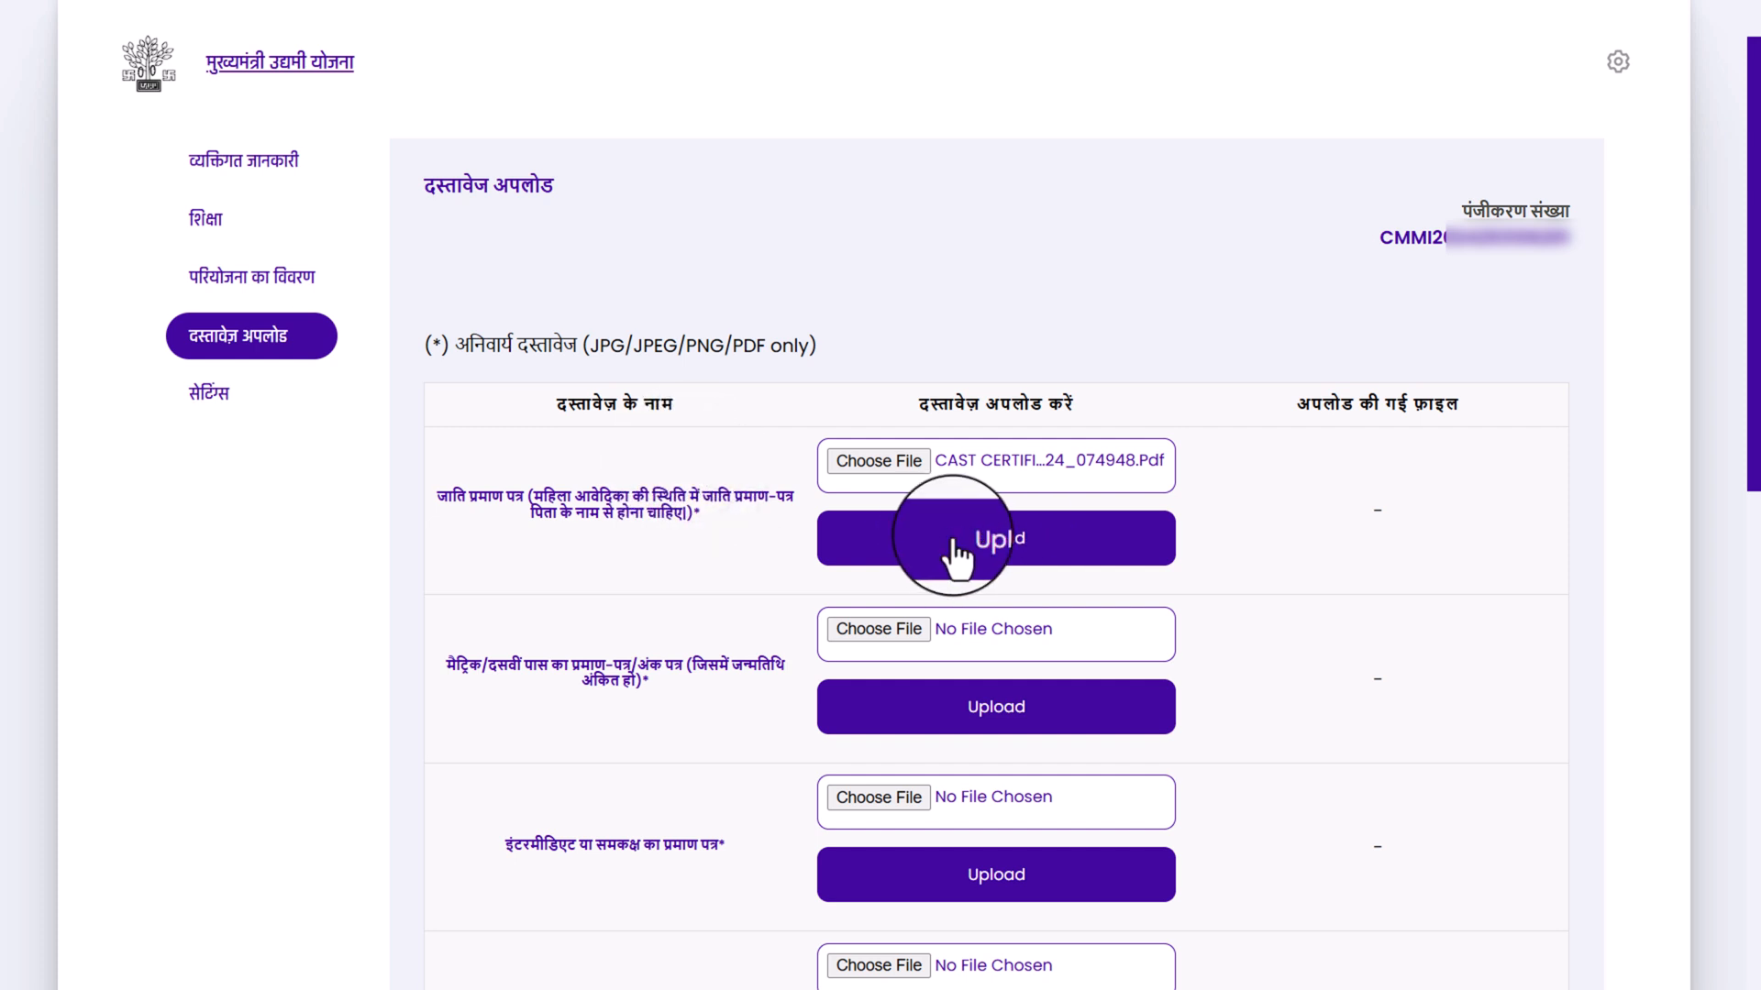
pyautogui.click(999, 545)
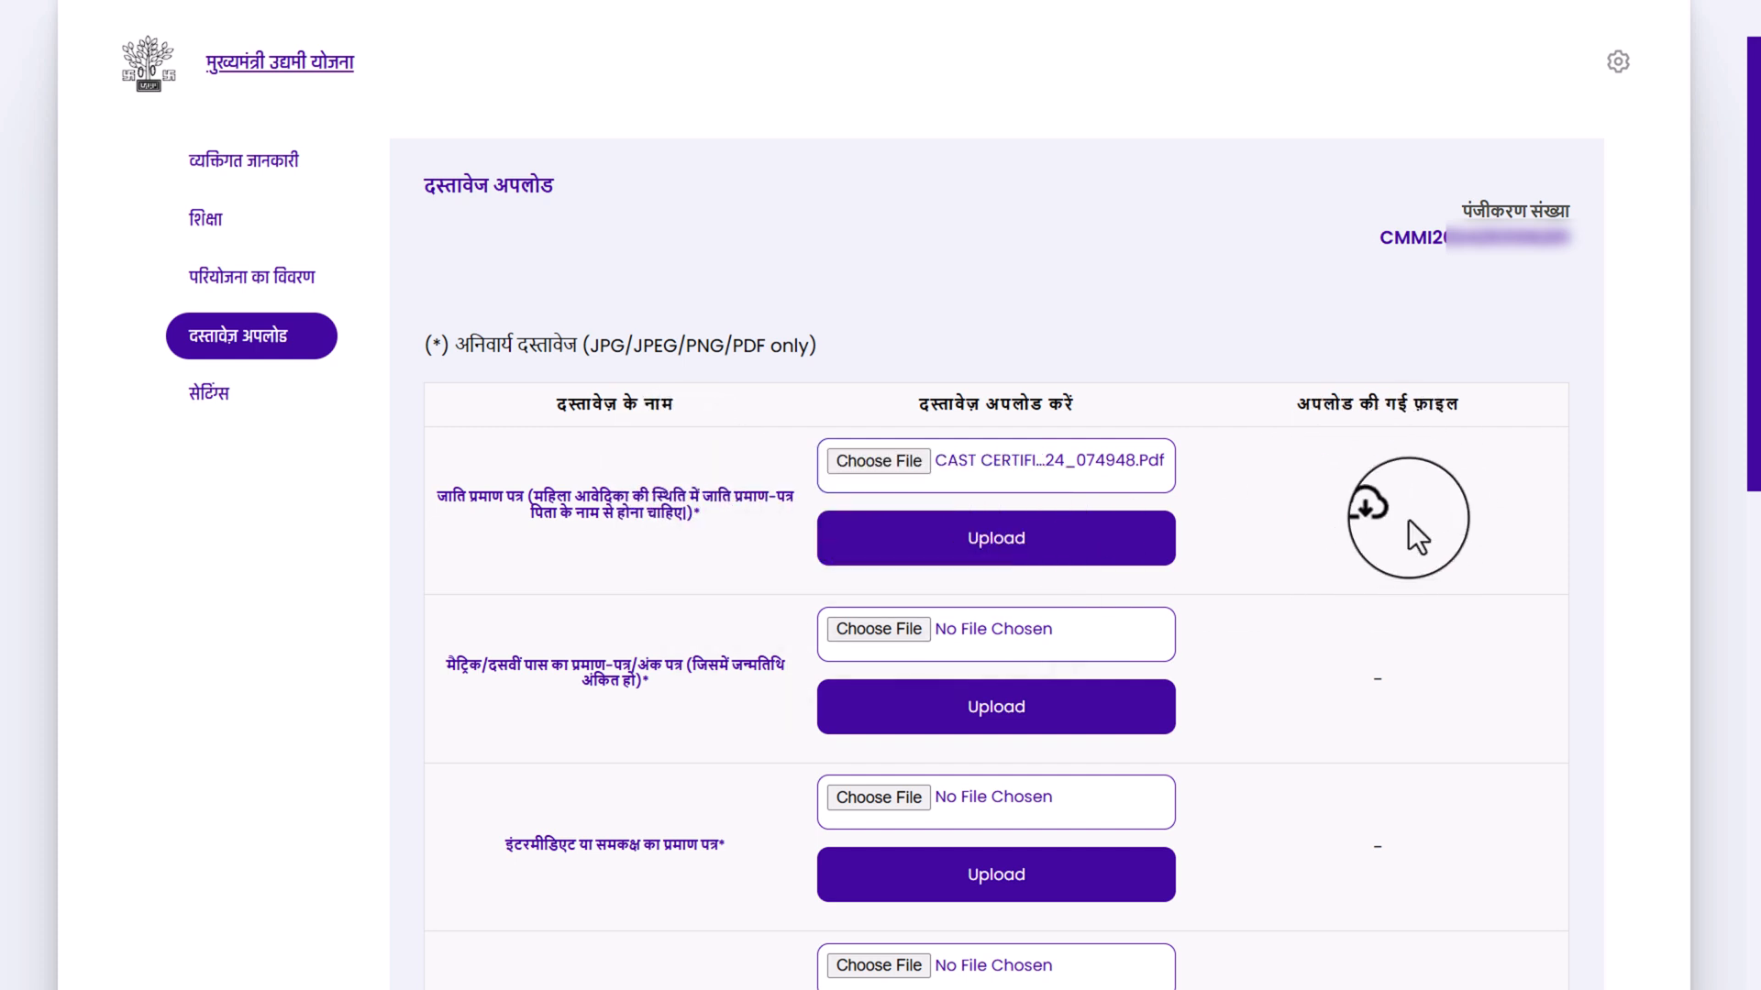
# - Preview the uploaded caste certificate, then close it and return to the document-upload form
pyautogui.click(1380, 518)
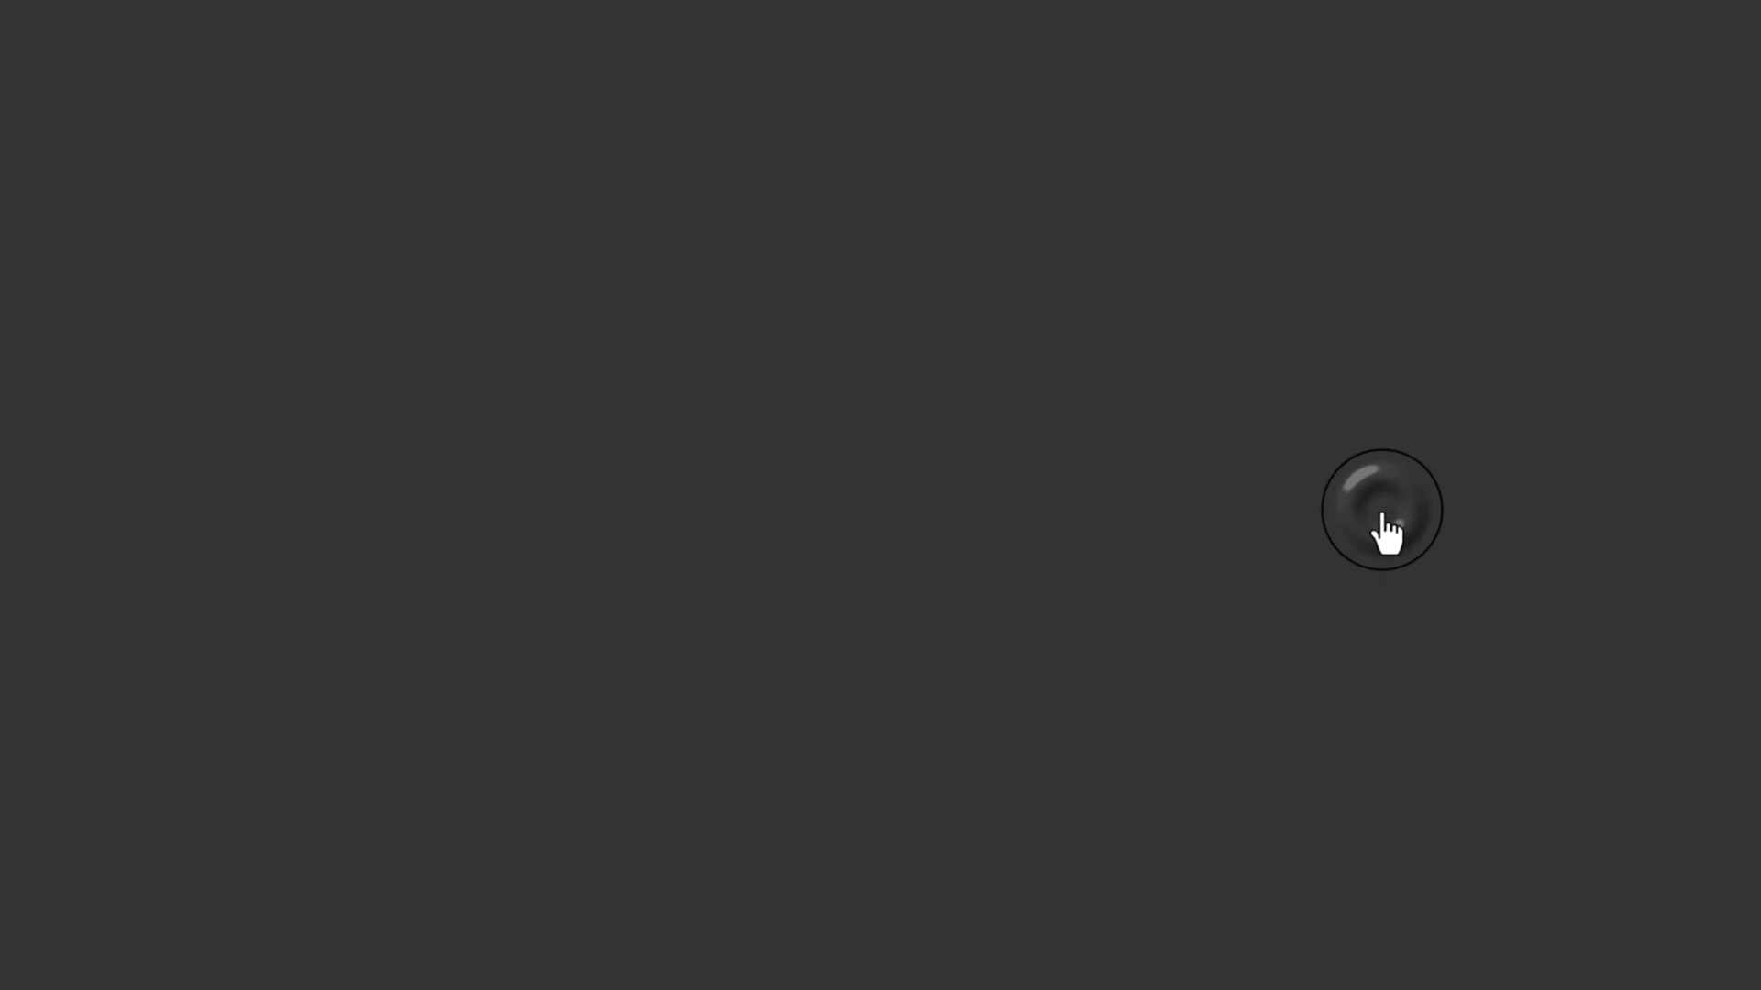
pyautogui.scroll(4, 990, 550)
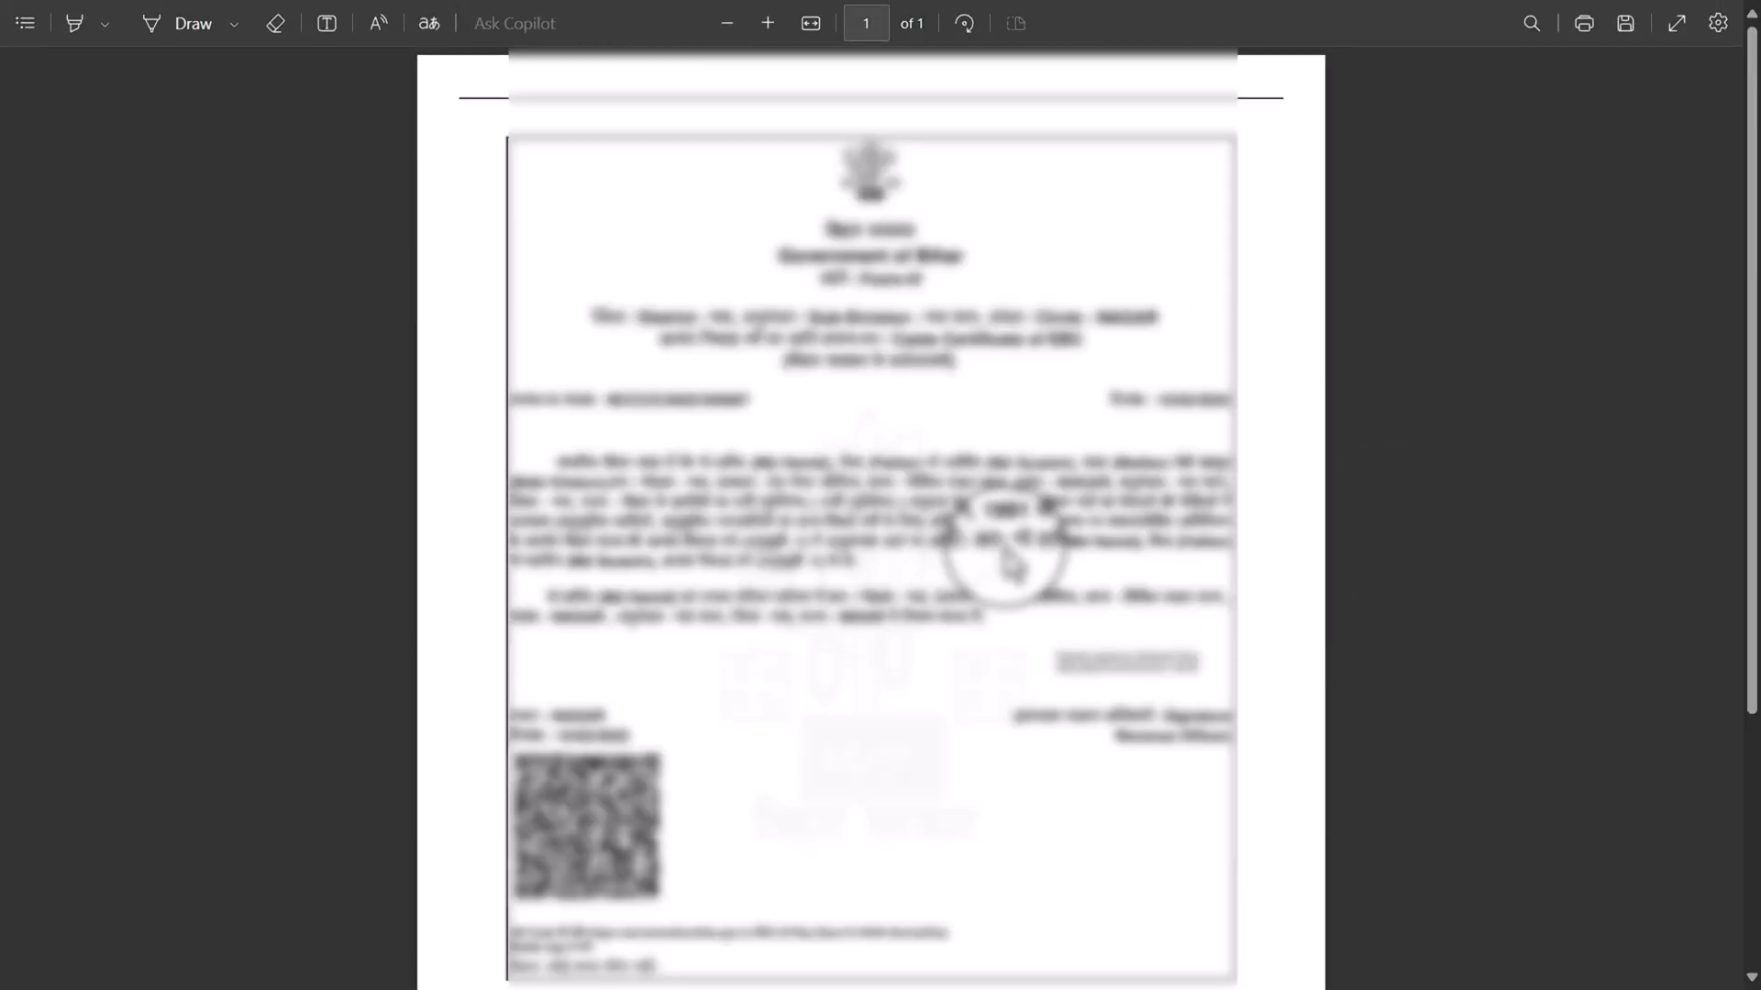
pyautogui.hotkey('ctrl', 'w')
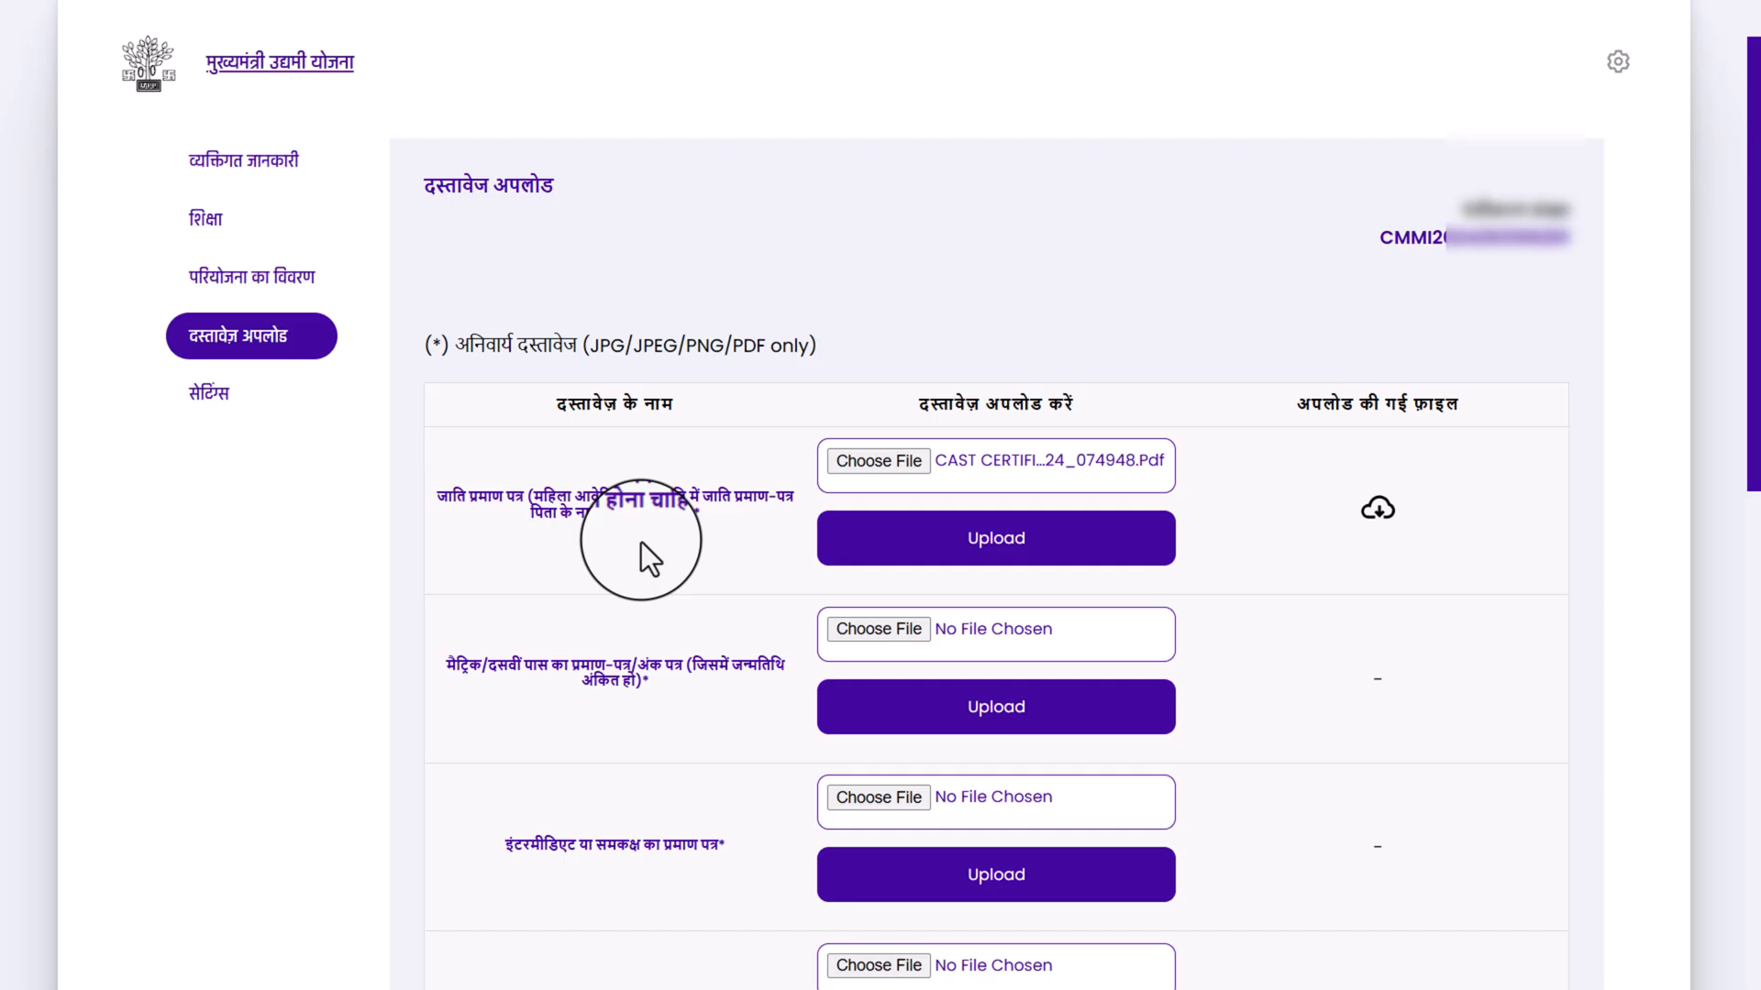
pyautogui.scroll(-11, 641, 549)
pyautogui.scroll(12, 629, 740)
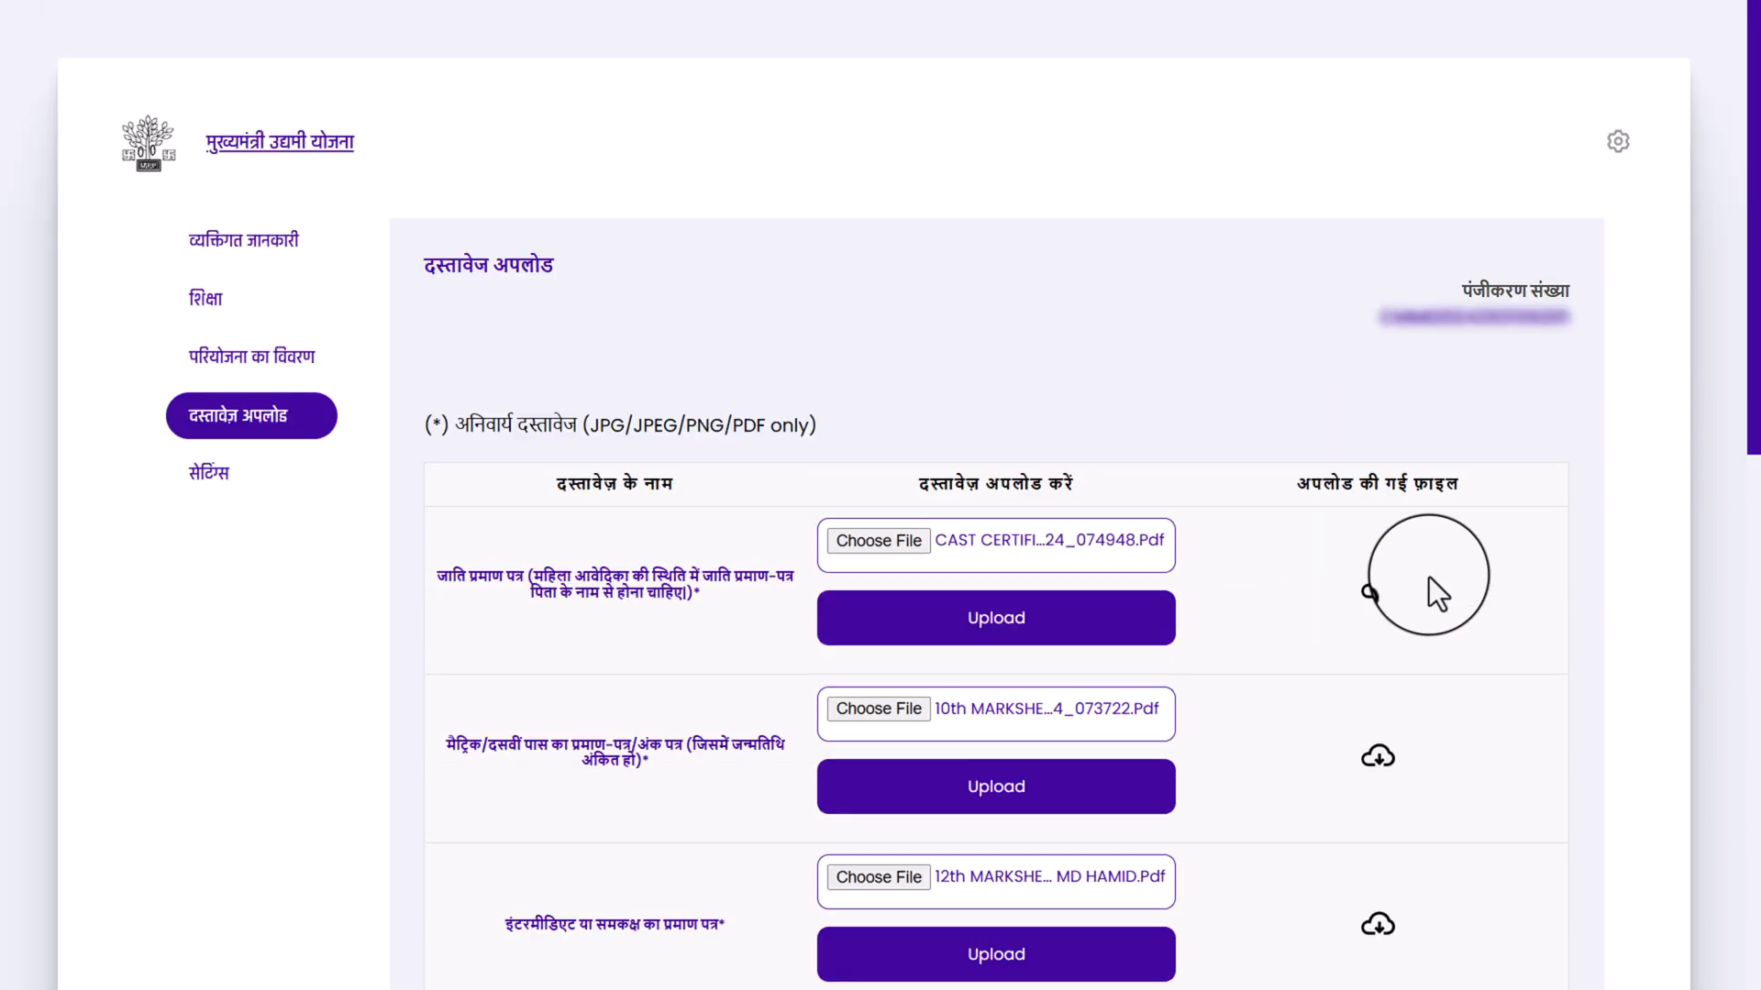
pyautogui.scroll(-3, 1428, 576)
pyautogui.scroll(-8, 1429, 576)
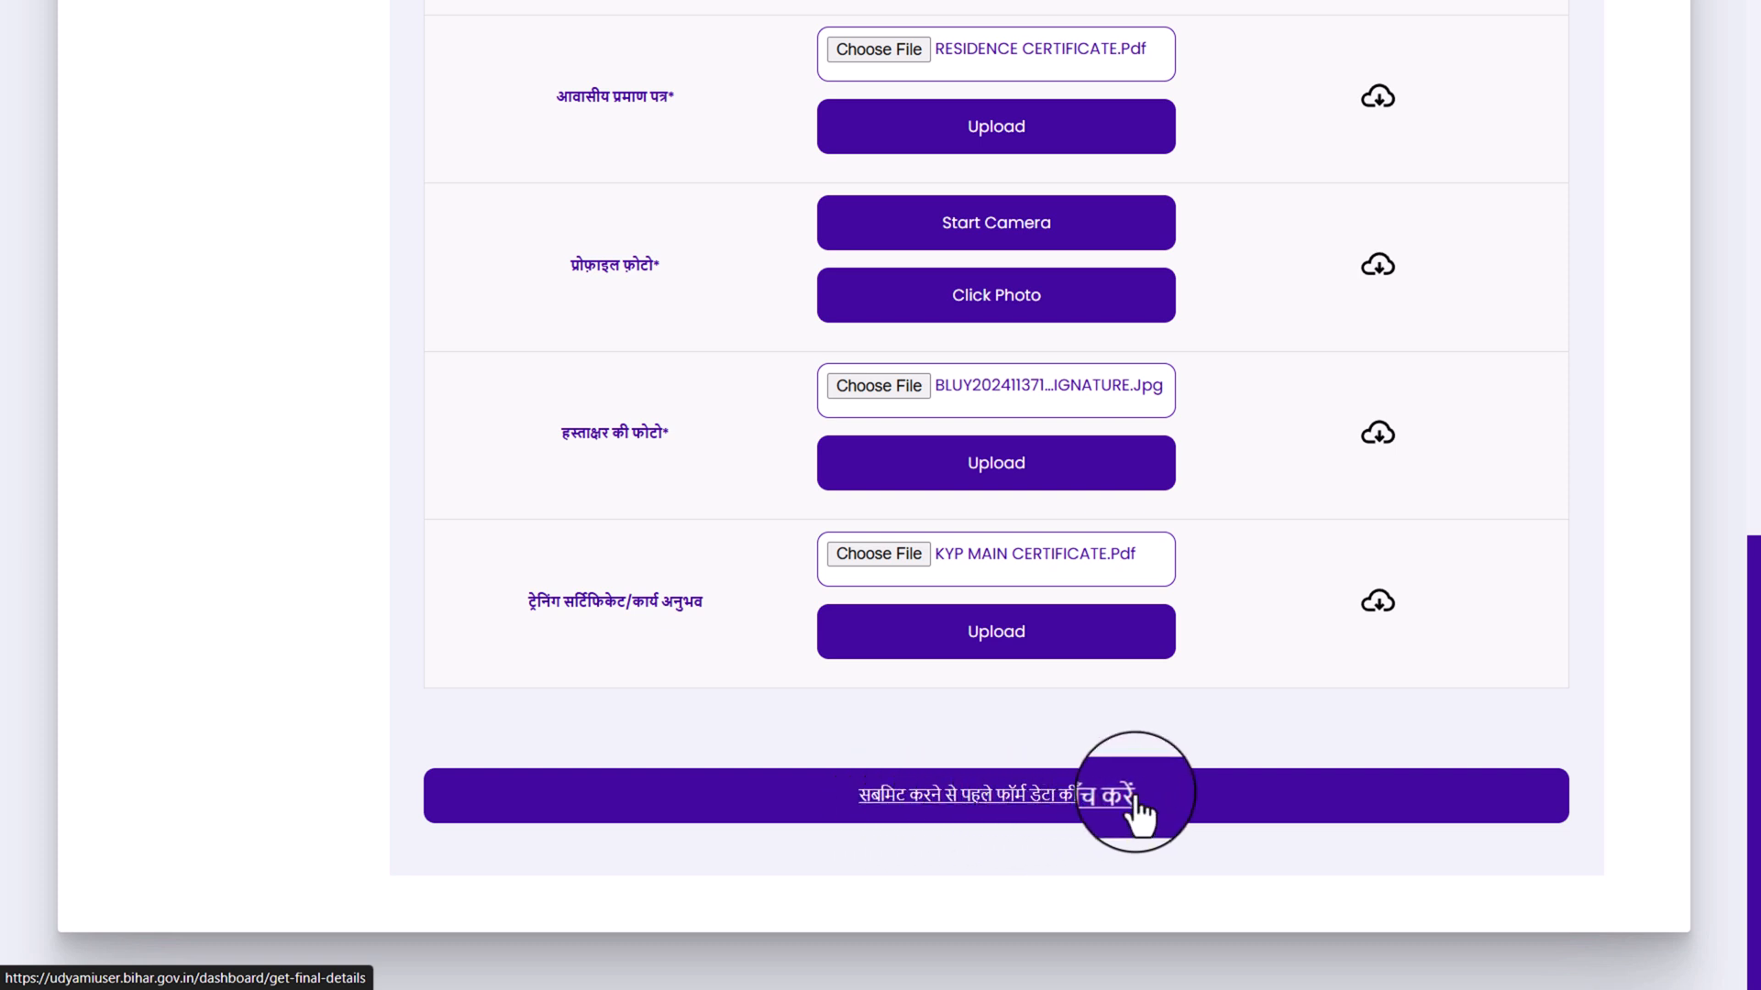
# - Open 'सबमिट करने से पहले फॉर्म डेटा की जाँच करें', dismiss the tip box, and review the whole form
pyautogui.click(1012, 803)
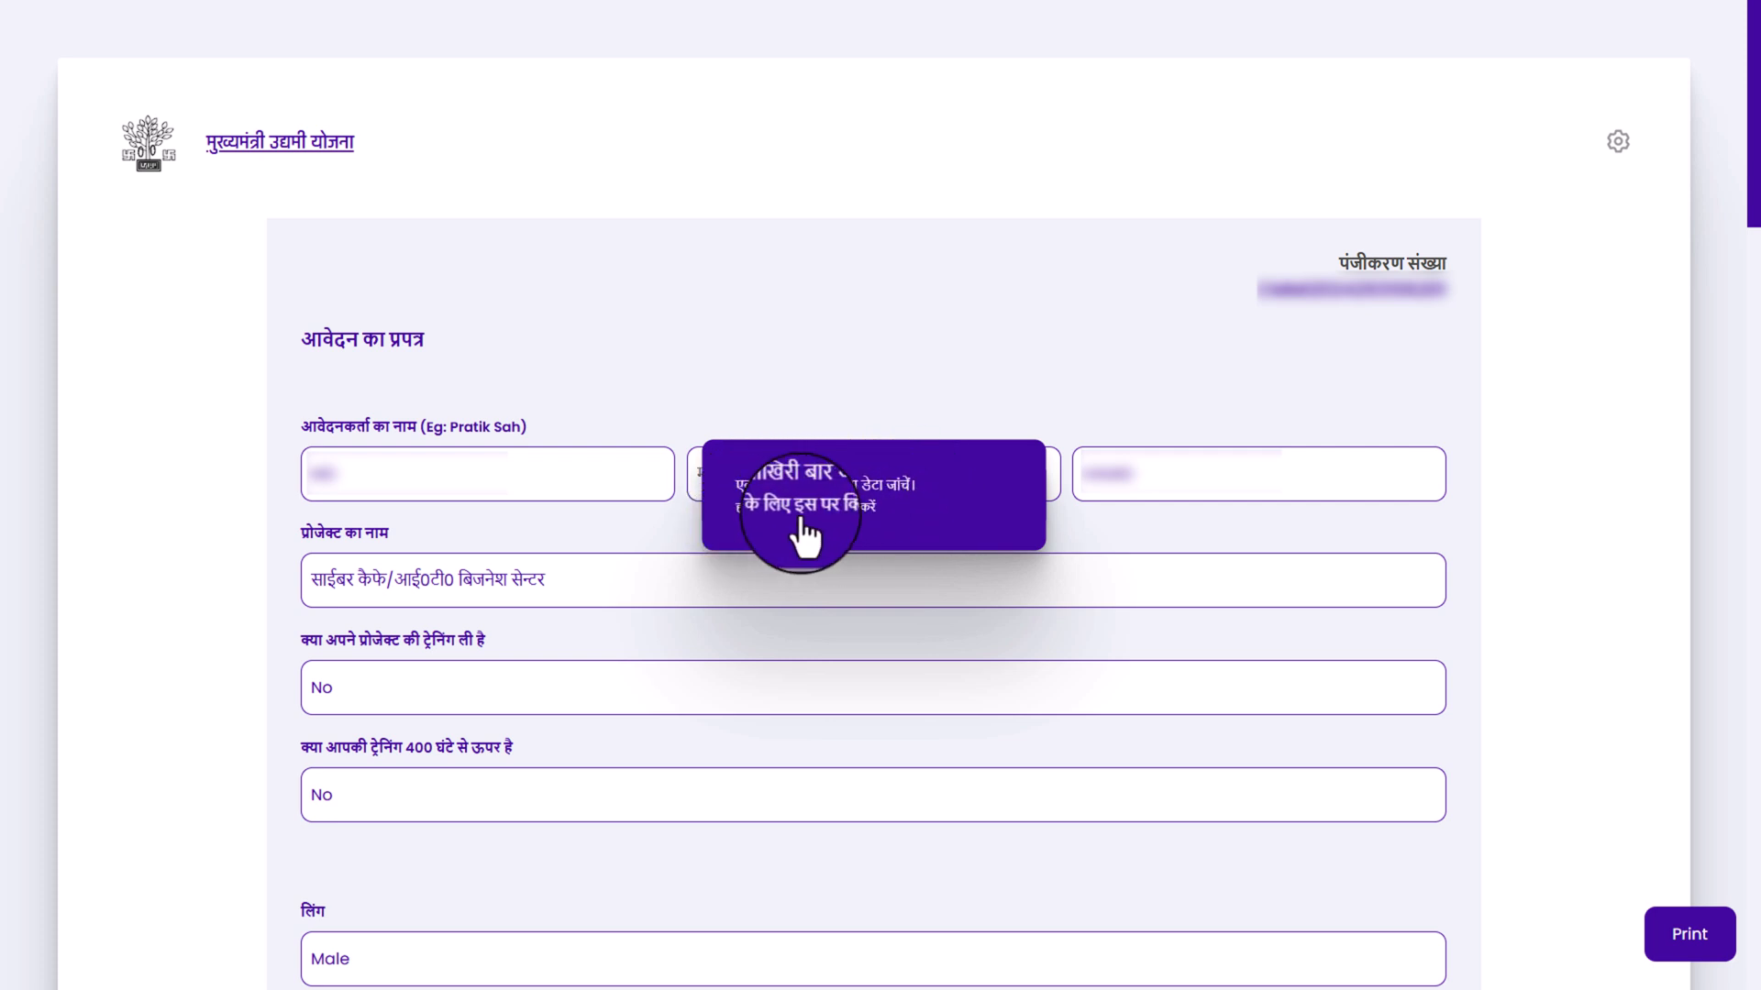
pyautogui.click(881, 536)
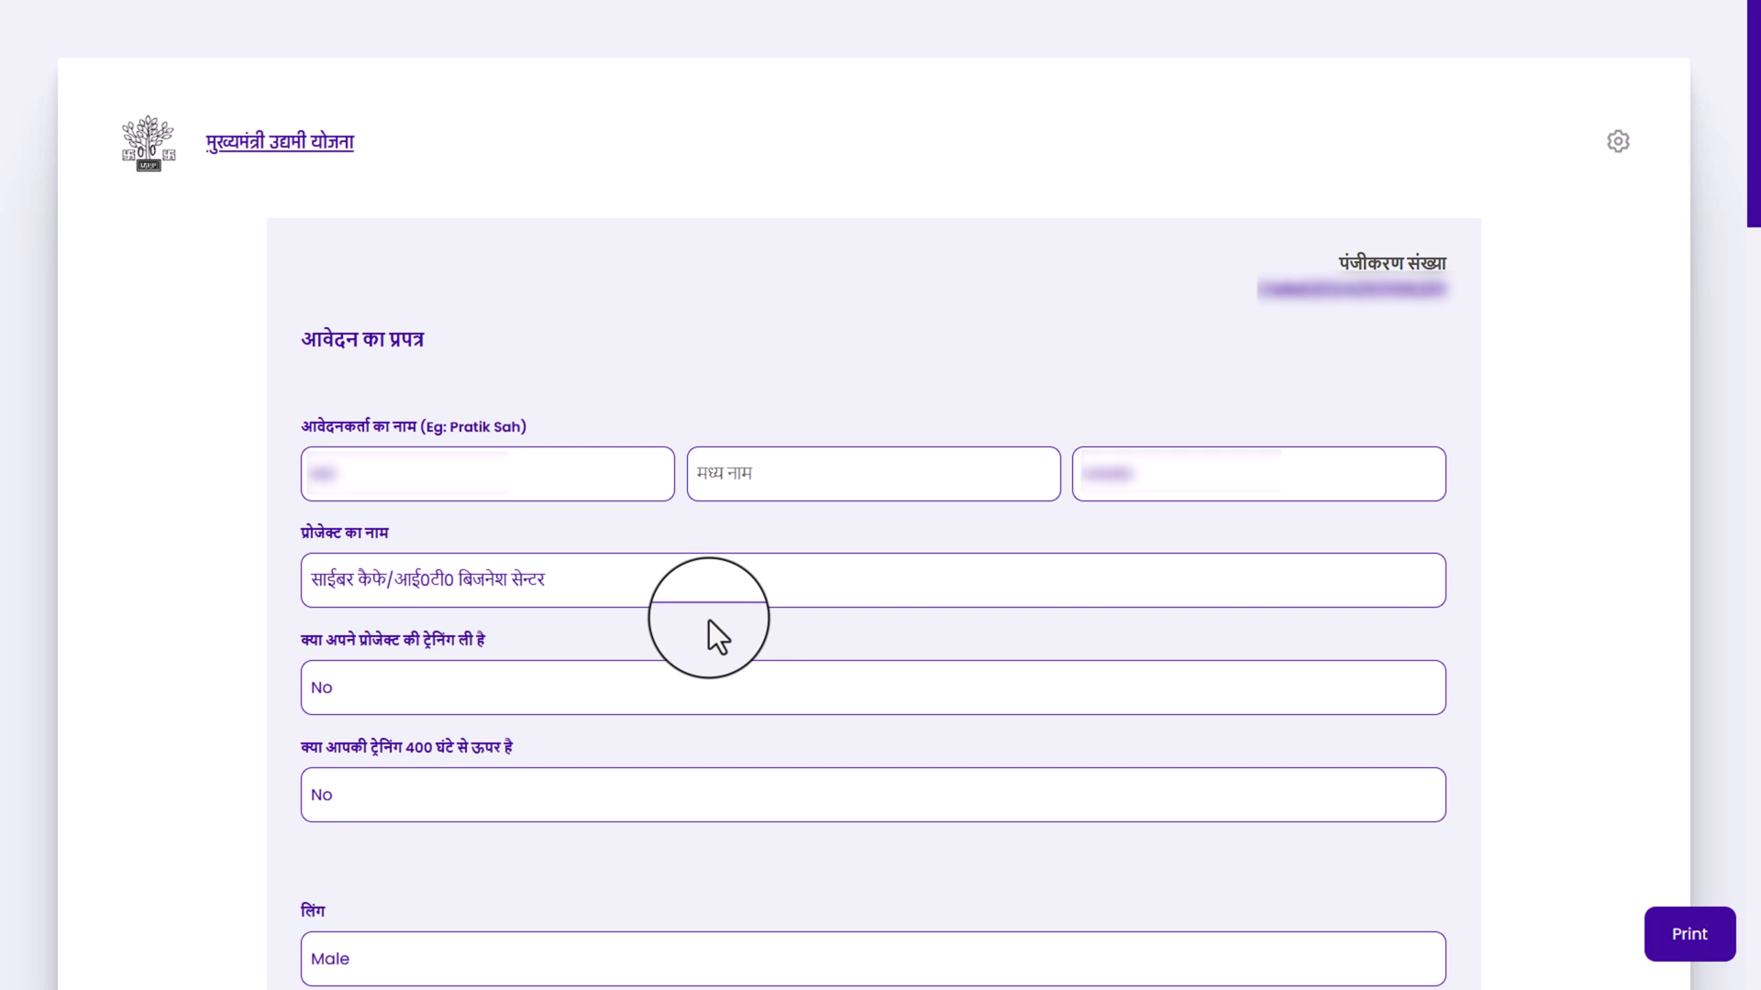
pyautogui.moveTo(1751, 98); pyautogui.dragTo(1752, 397)
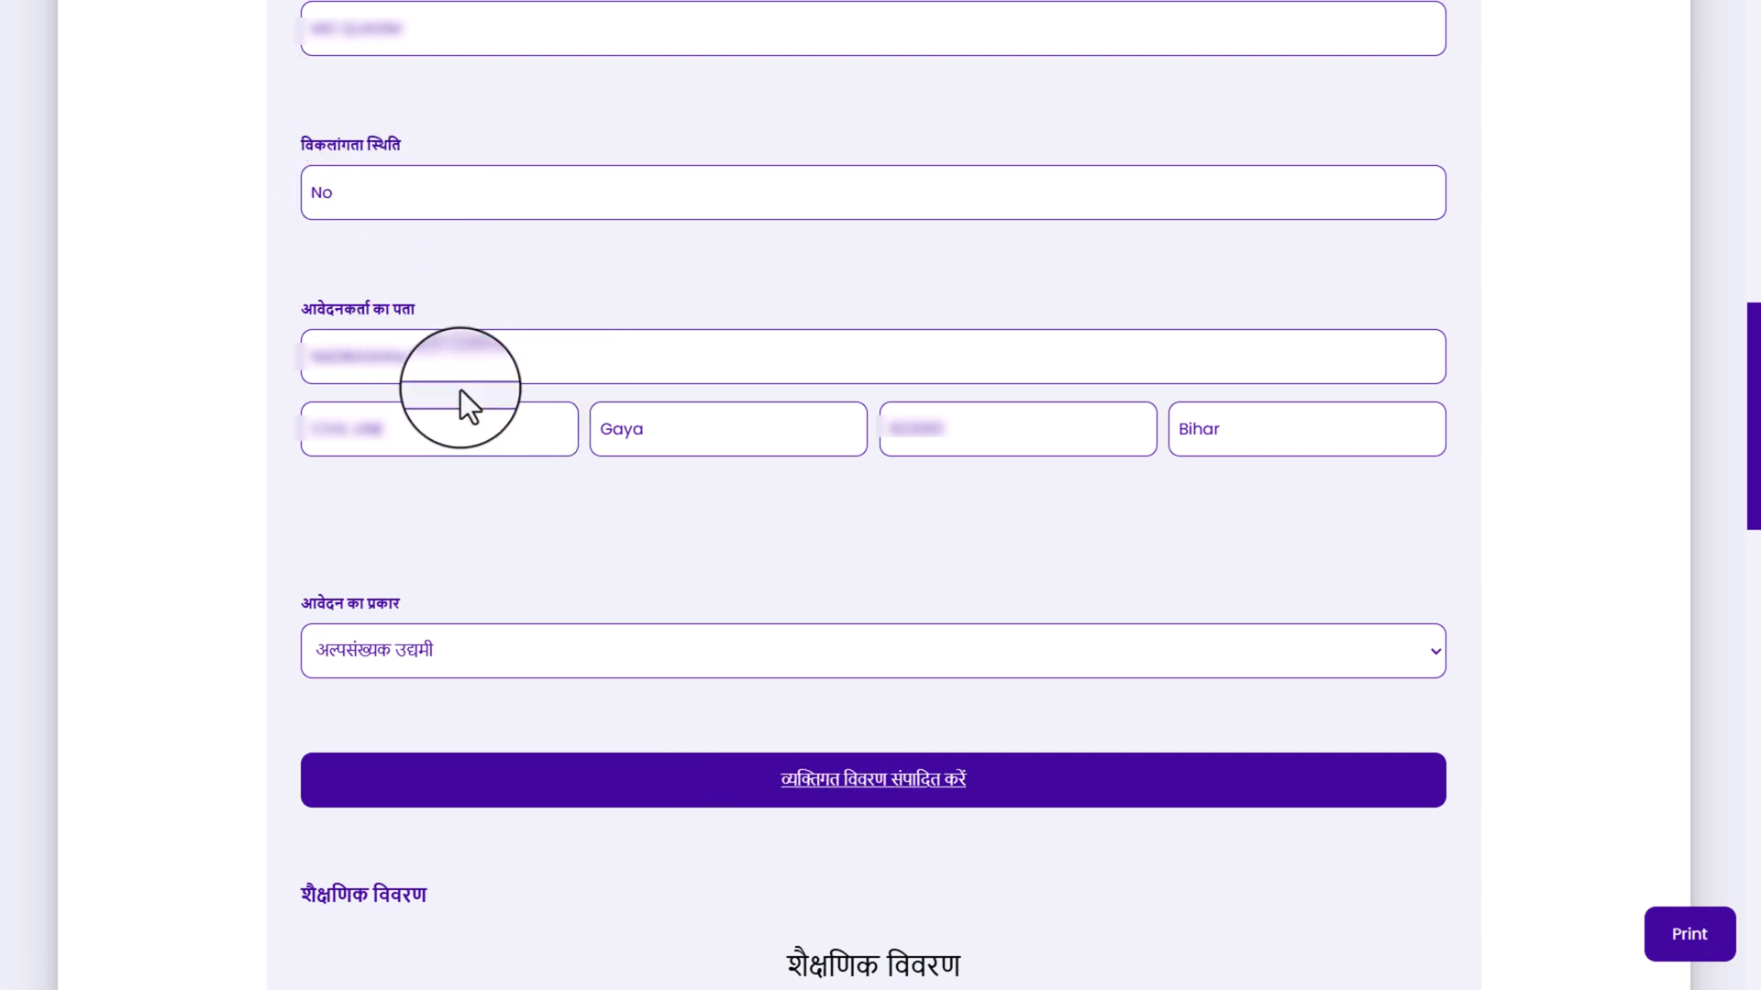
pyautogui.moveTo(1754, 402); pyautogui.dragTo(1753, 526)
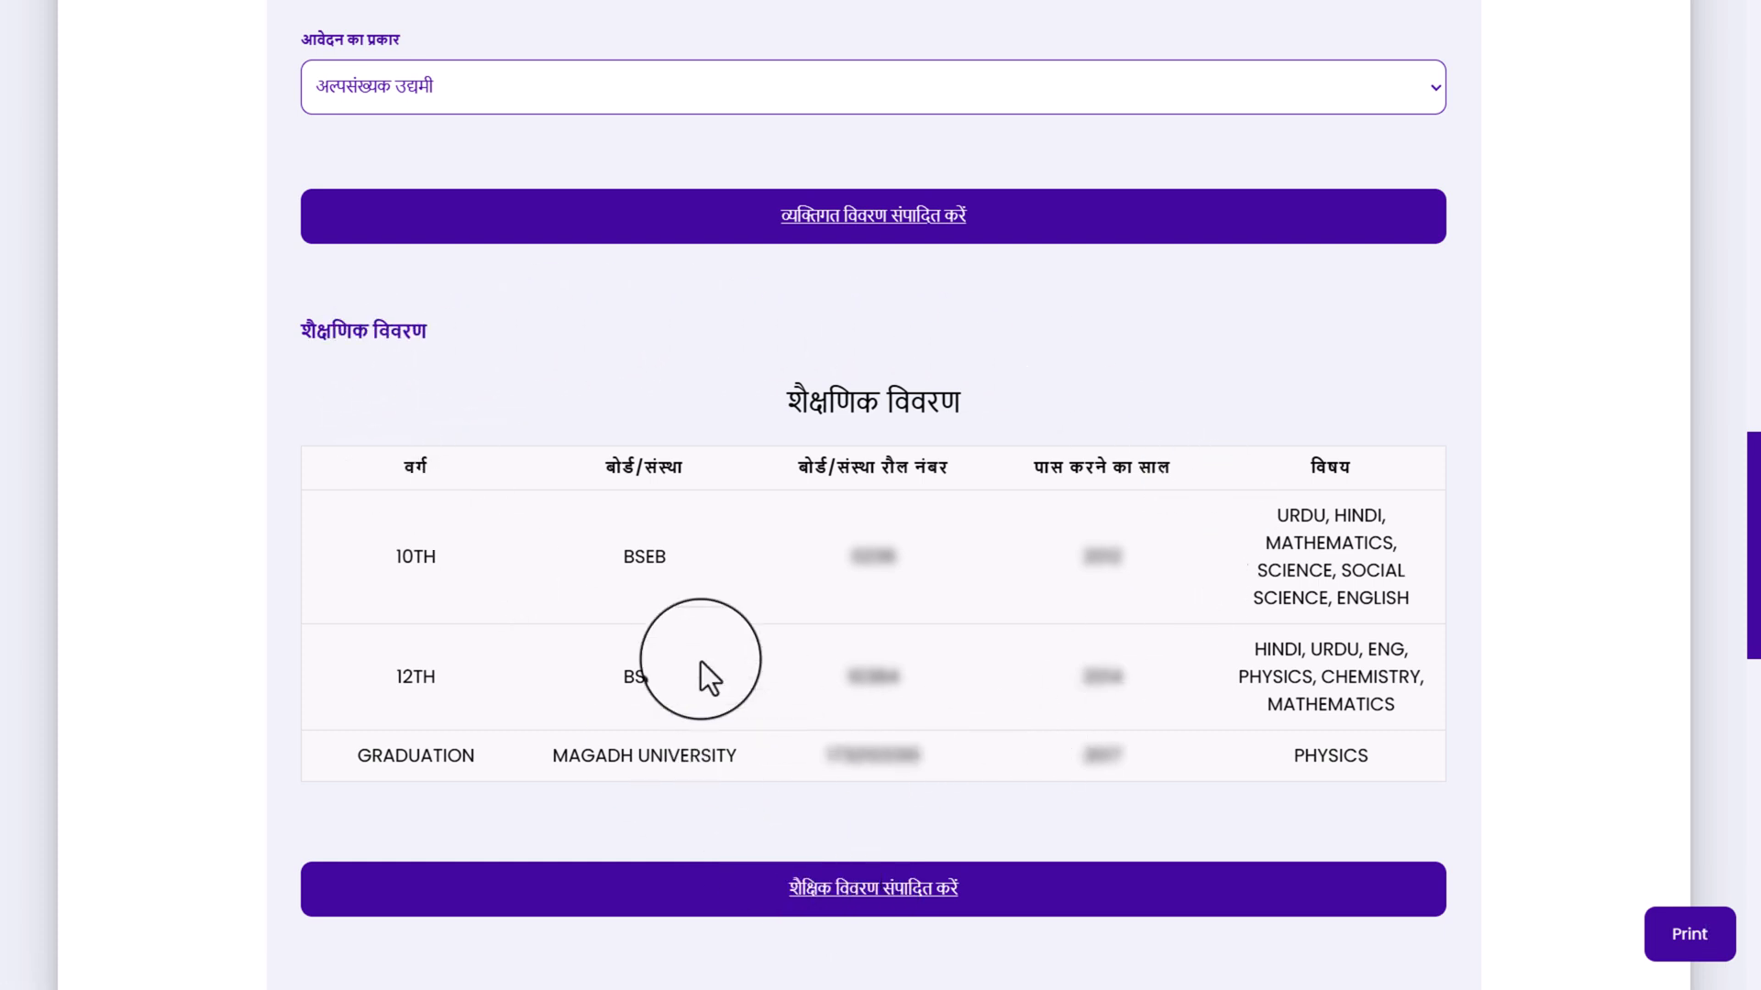
pyautogui.moveTo(1749, 511); pyautogui.dragTo(1754, 843)
# - Print the reviewed application form to PDF as Final Details _ CMSCST.pdf
pyautogui.click(1690, 940)
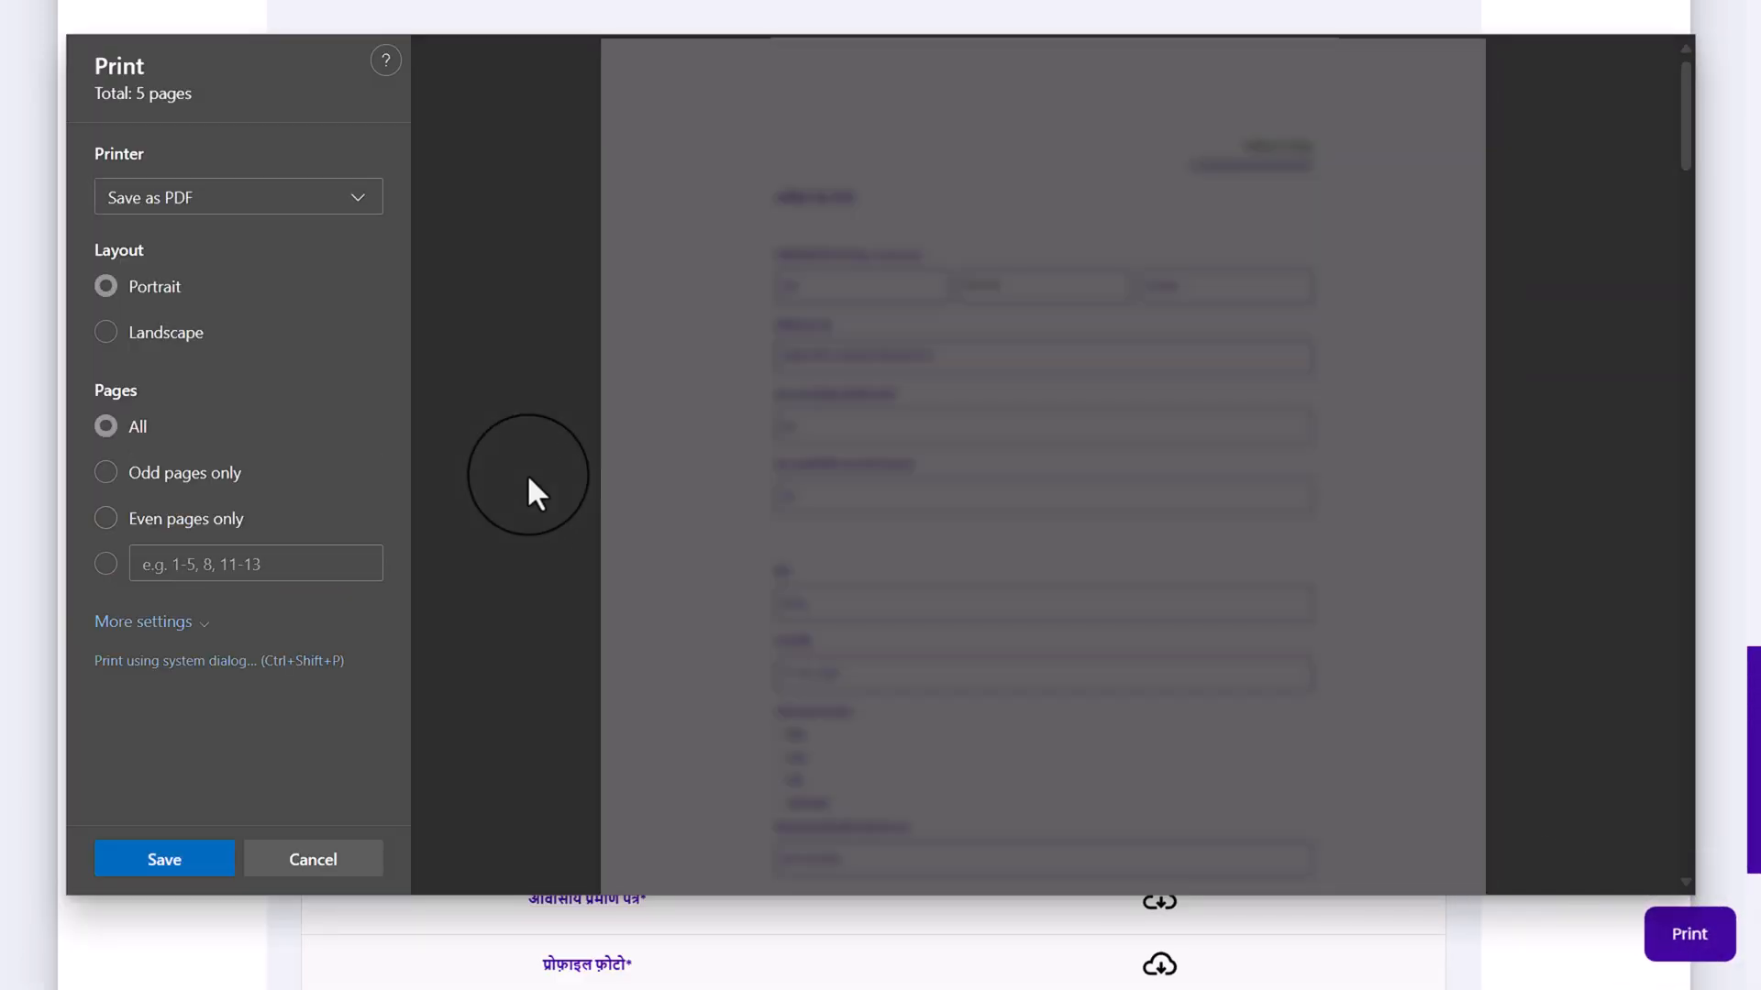
pyautogui.scroll(-4, 963, 421)
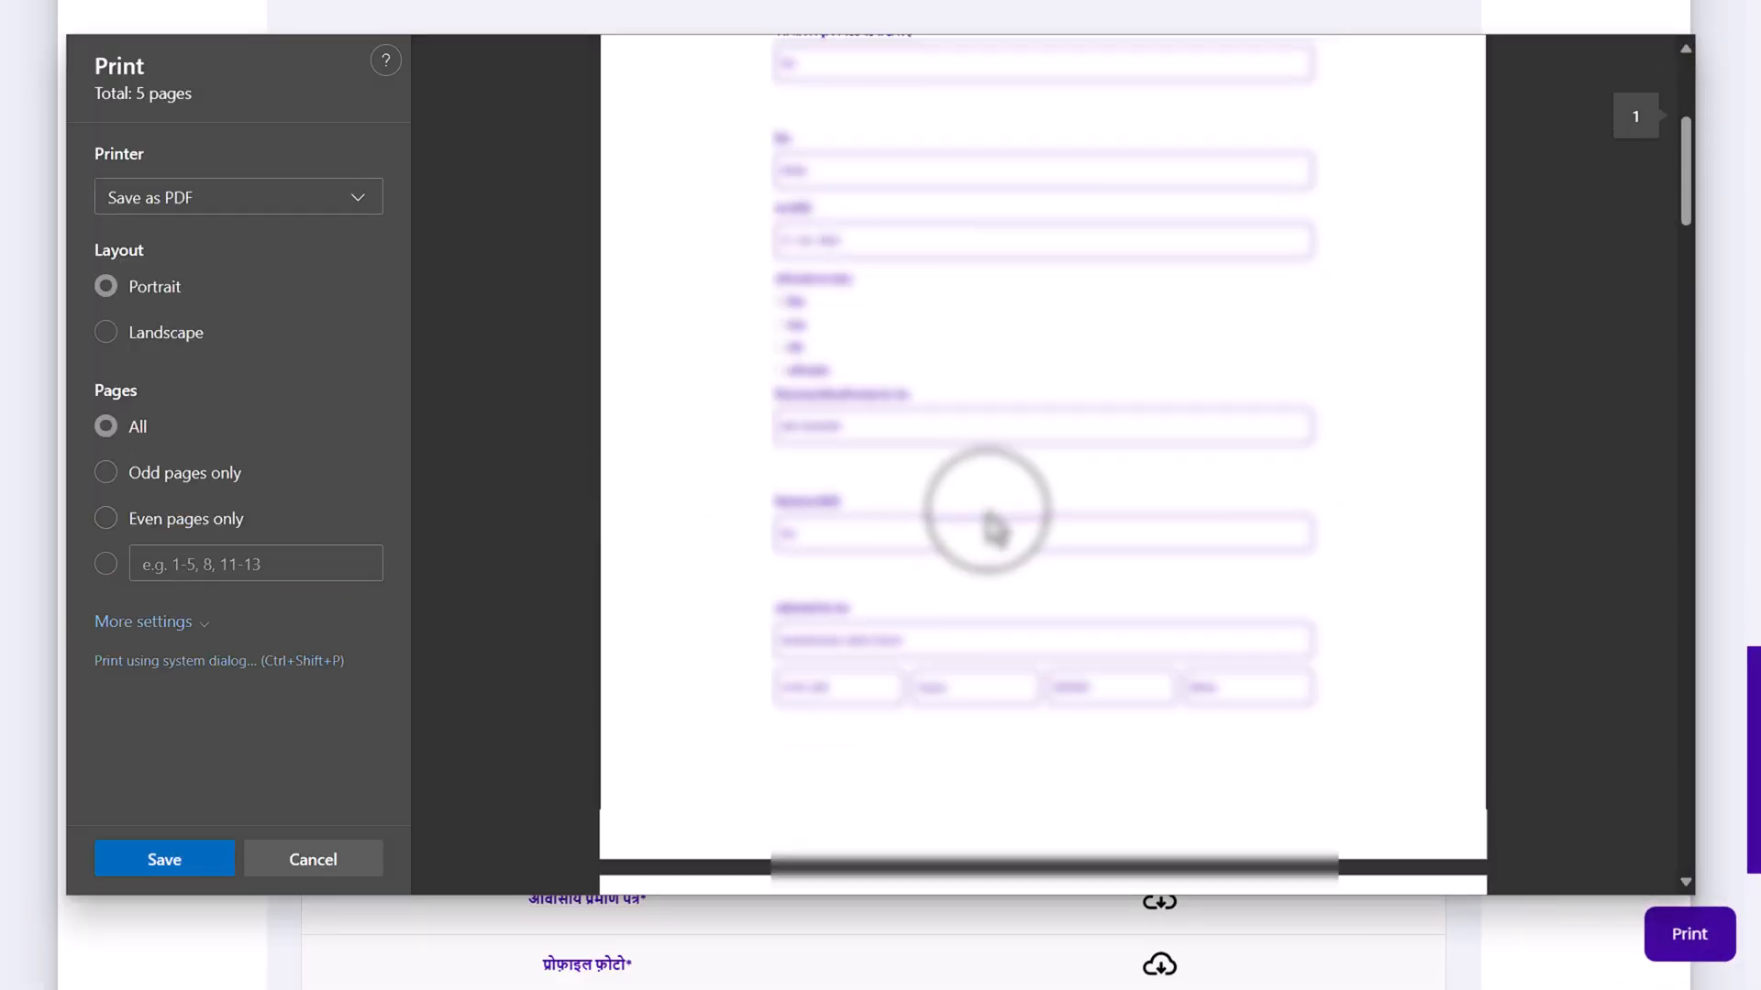
pyautogui.scroll(-7, 986, 507)
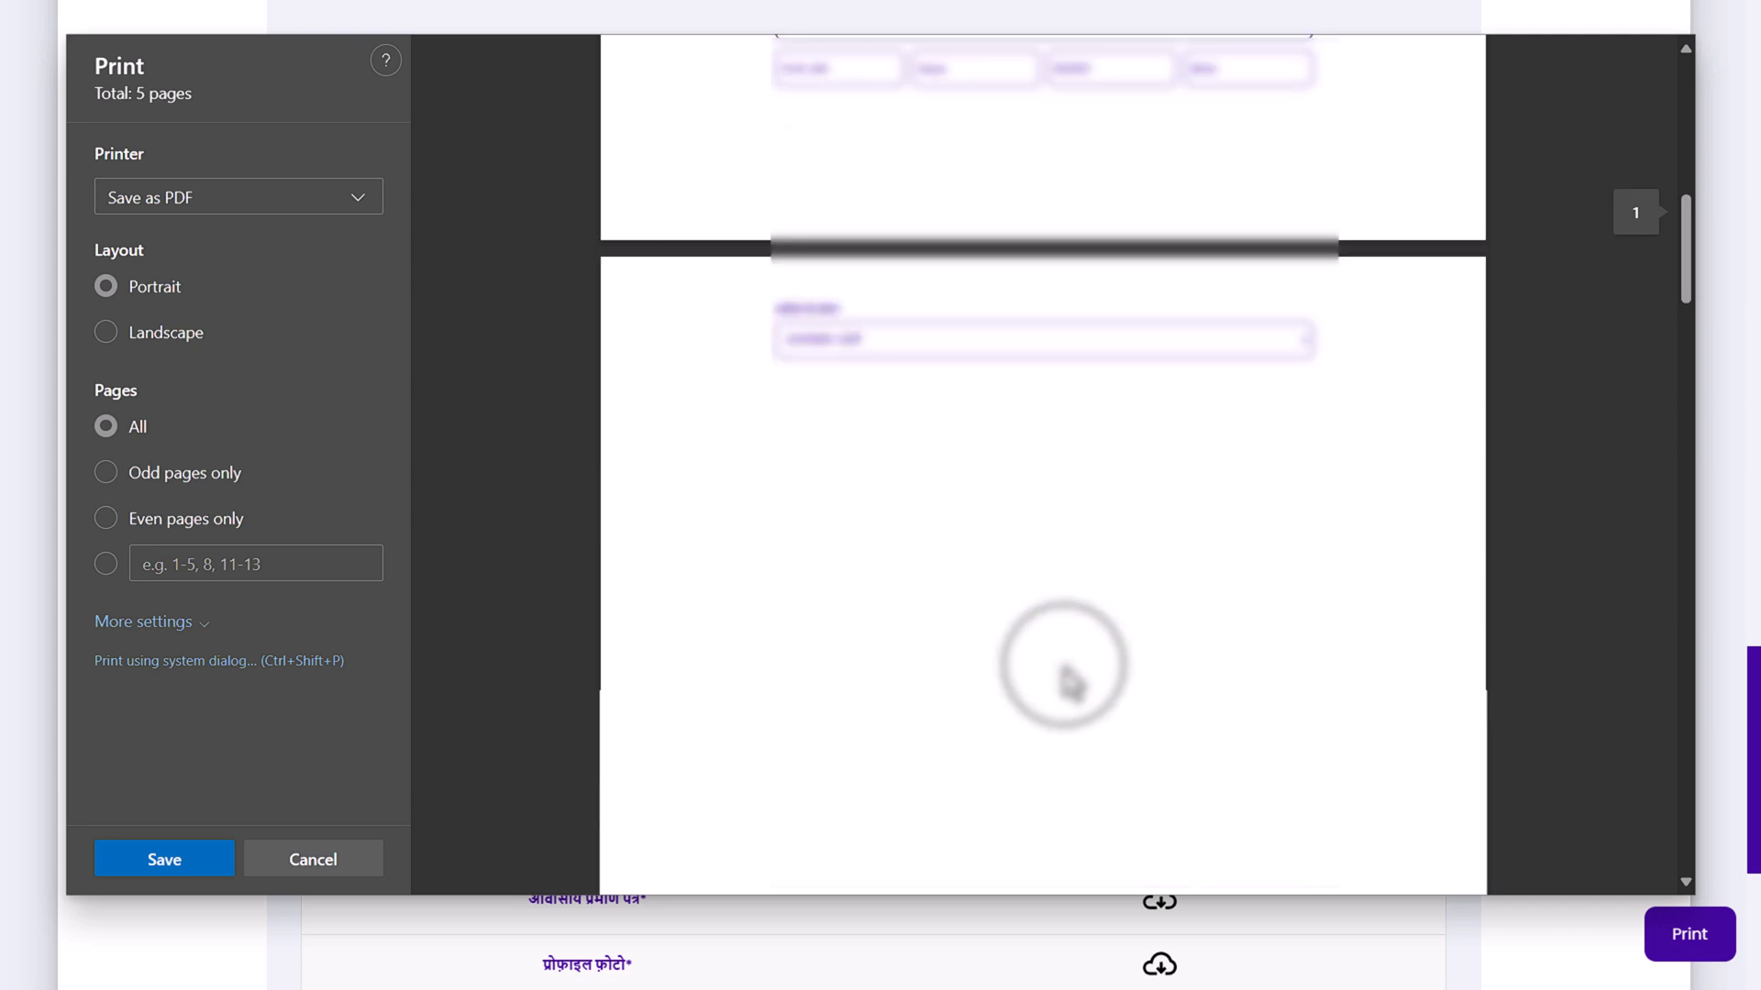
pyautogui.scroll(-10, 1069, 683)
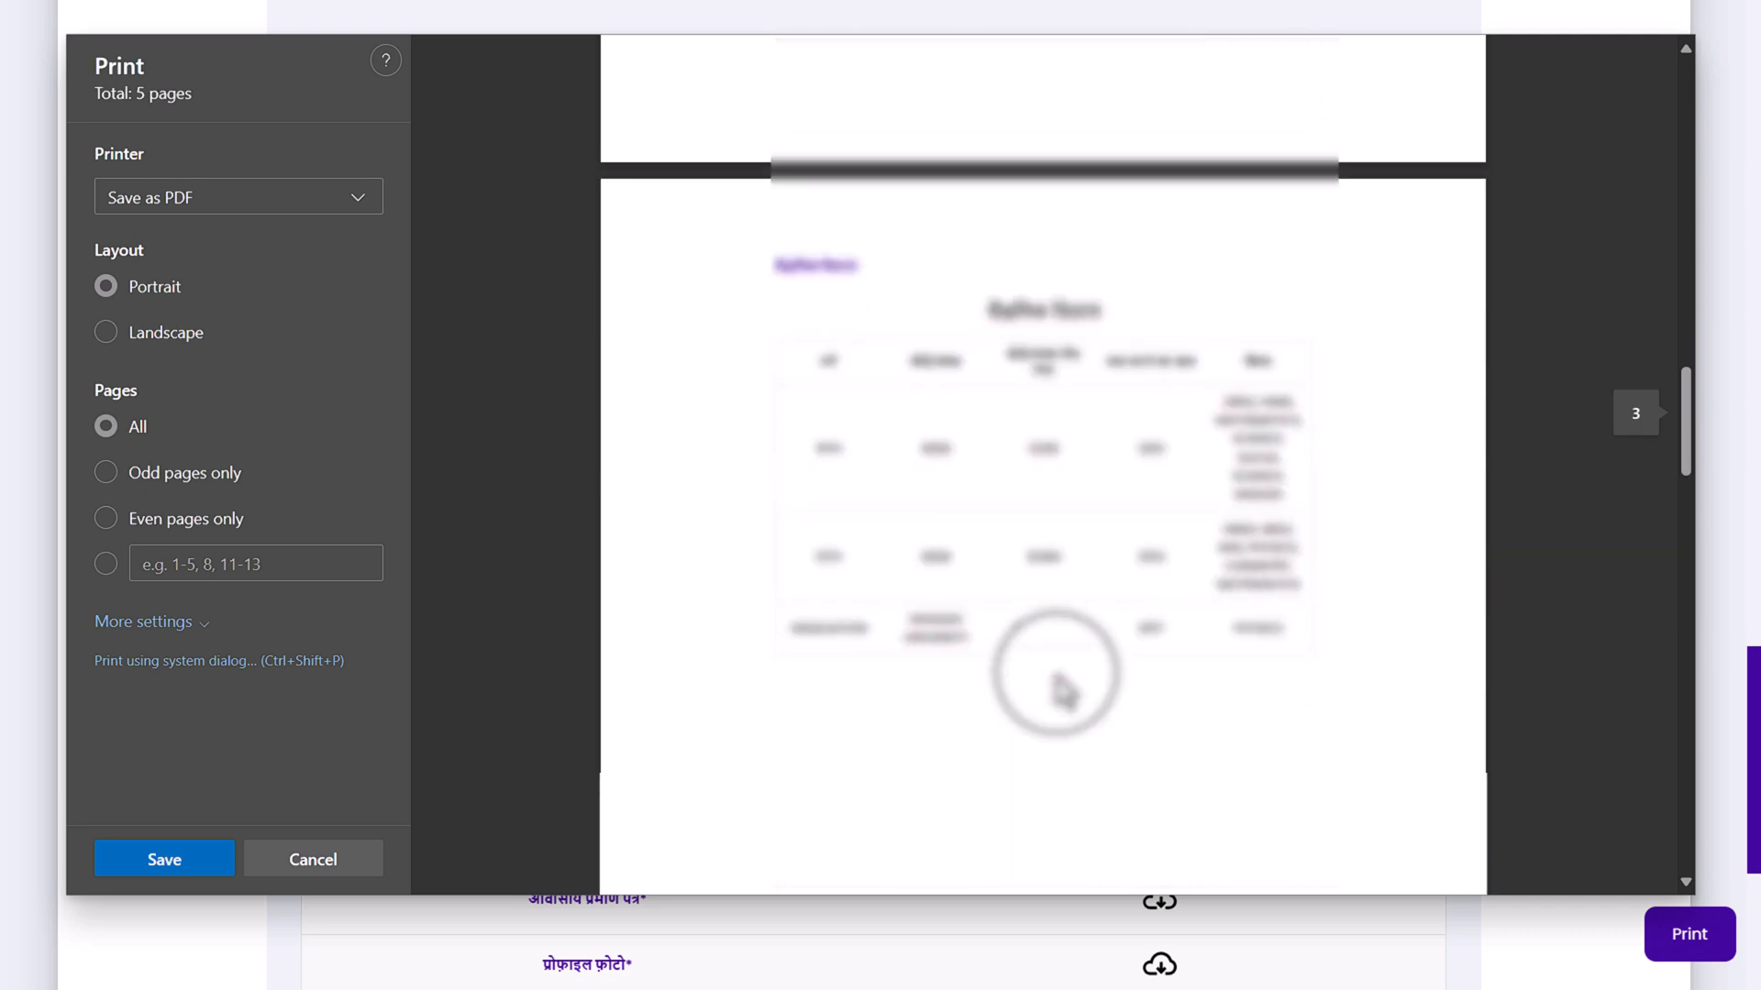
pyautogui.click(133, 866)
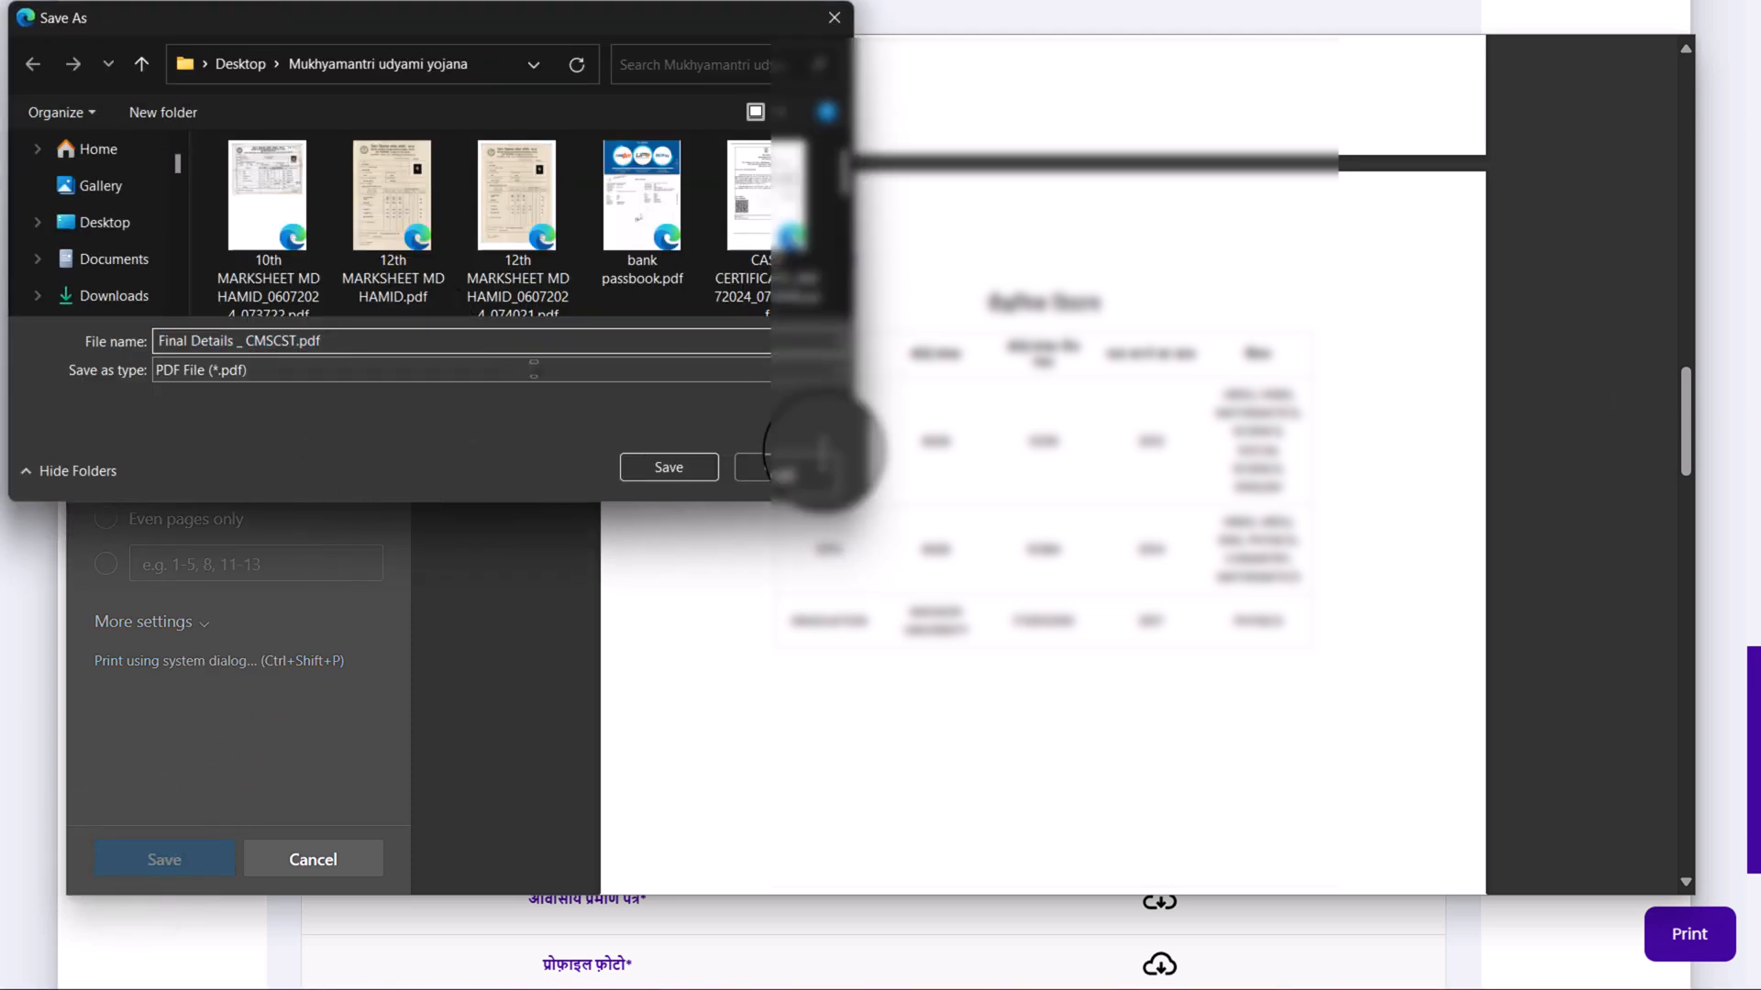
pyautogui.click(669, 467)
pyautogui.scroll(-5, 1608, 889)
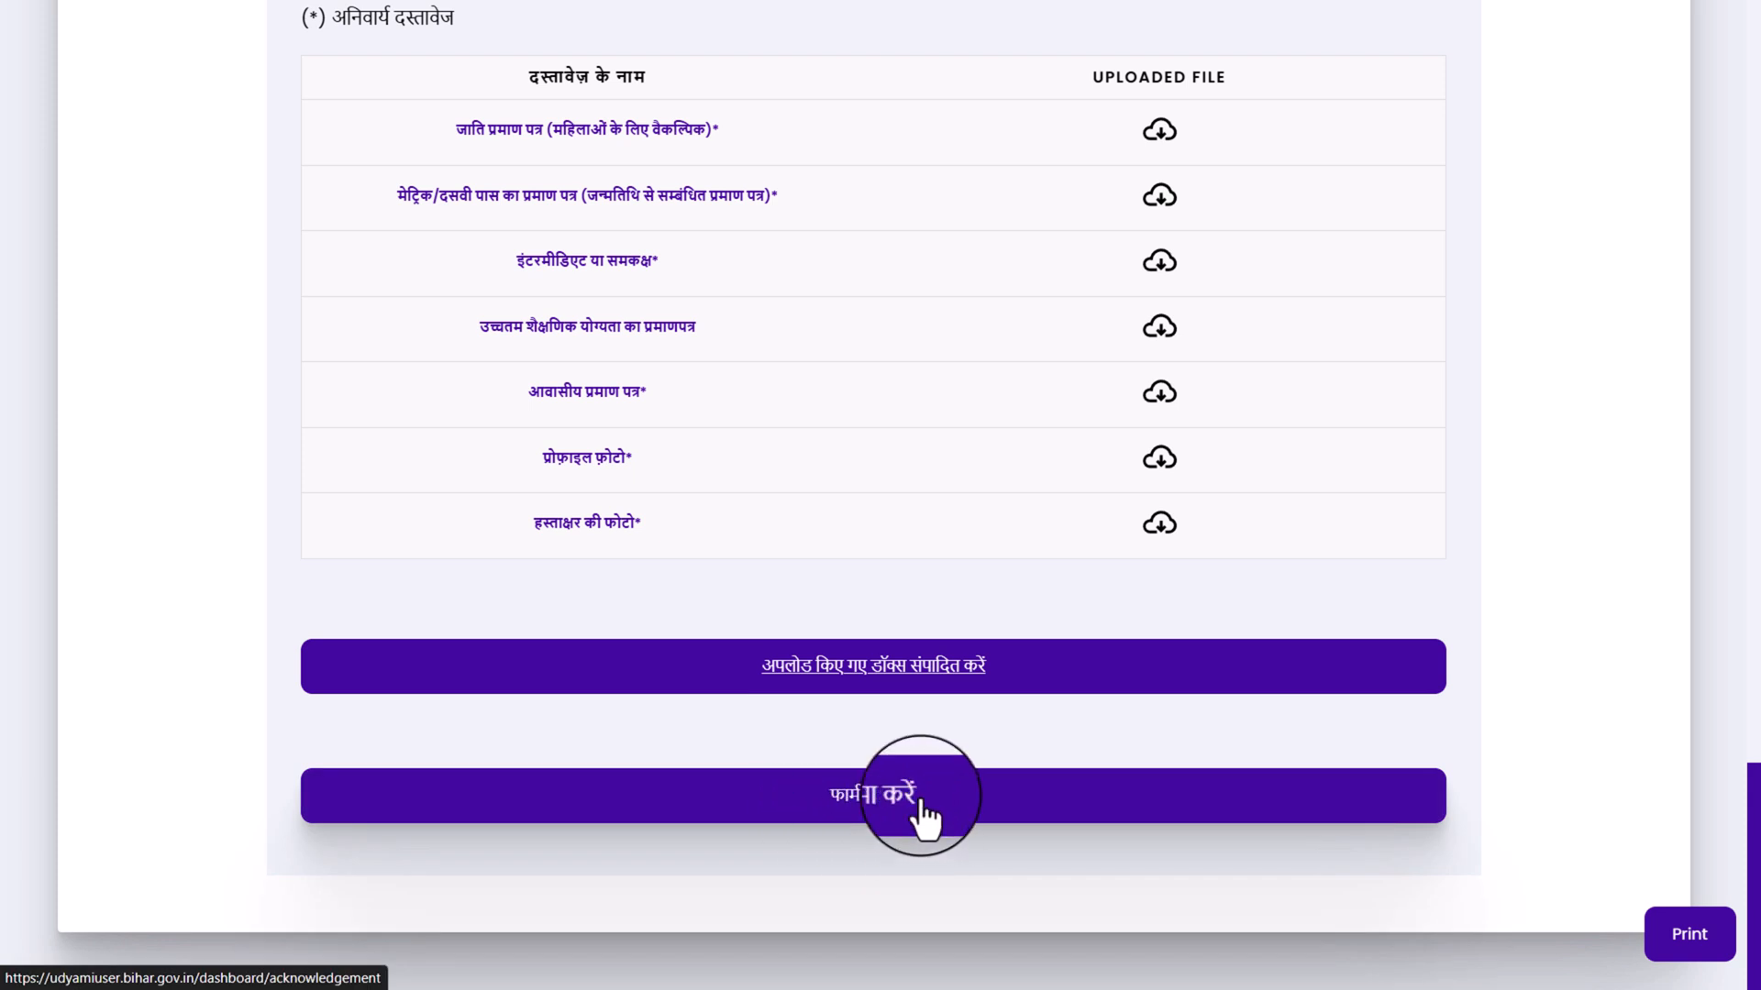
# - Tick the declaration that the details are correct and click Final Submit
pyautogui.click(862, 804)
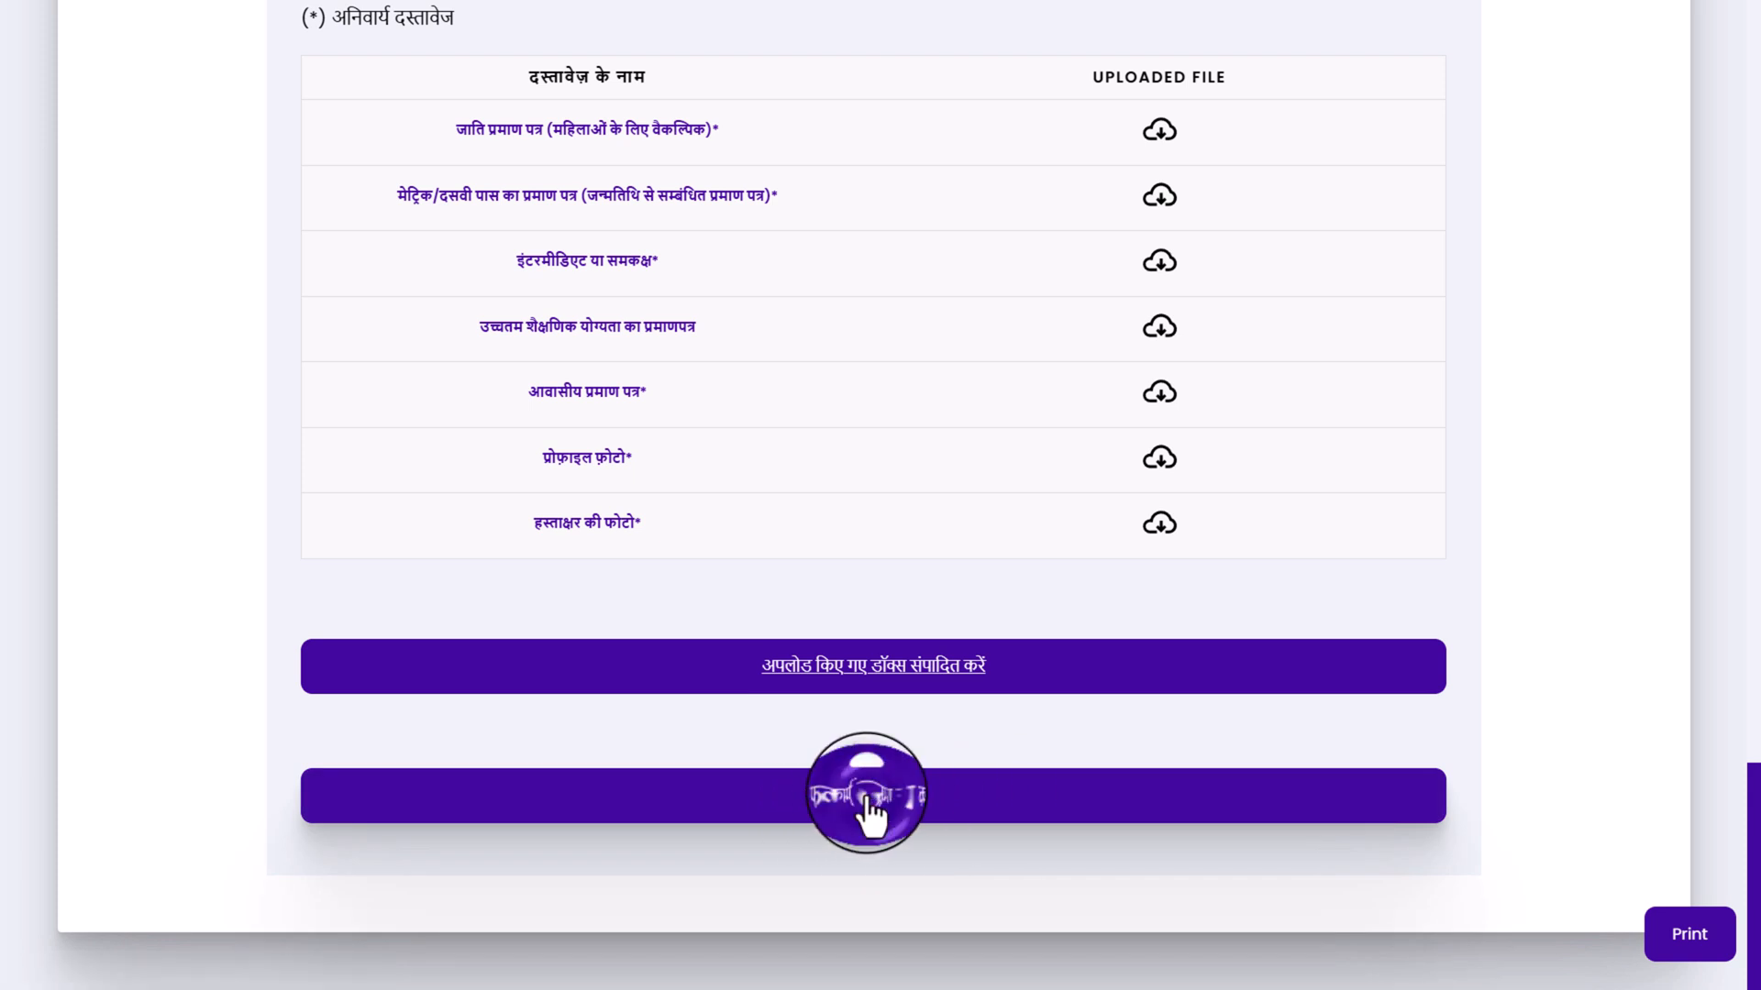
pyautogui.click(312, 424)
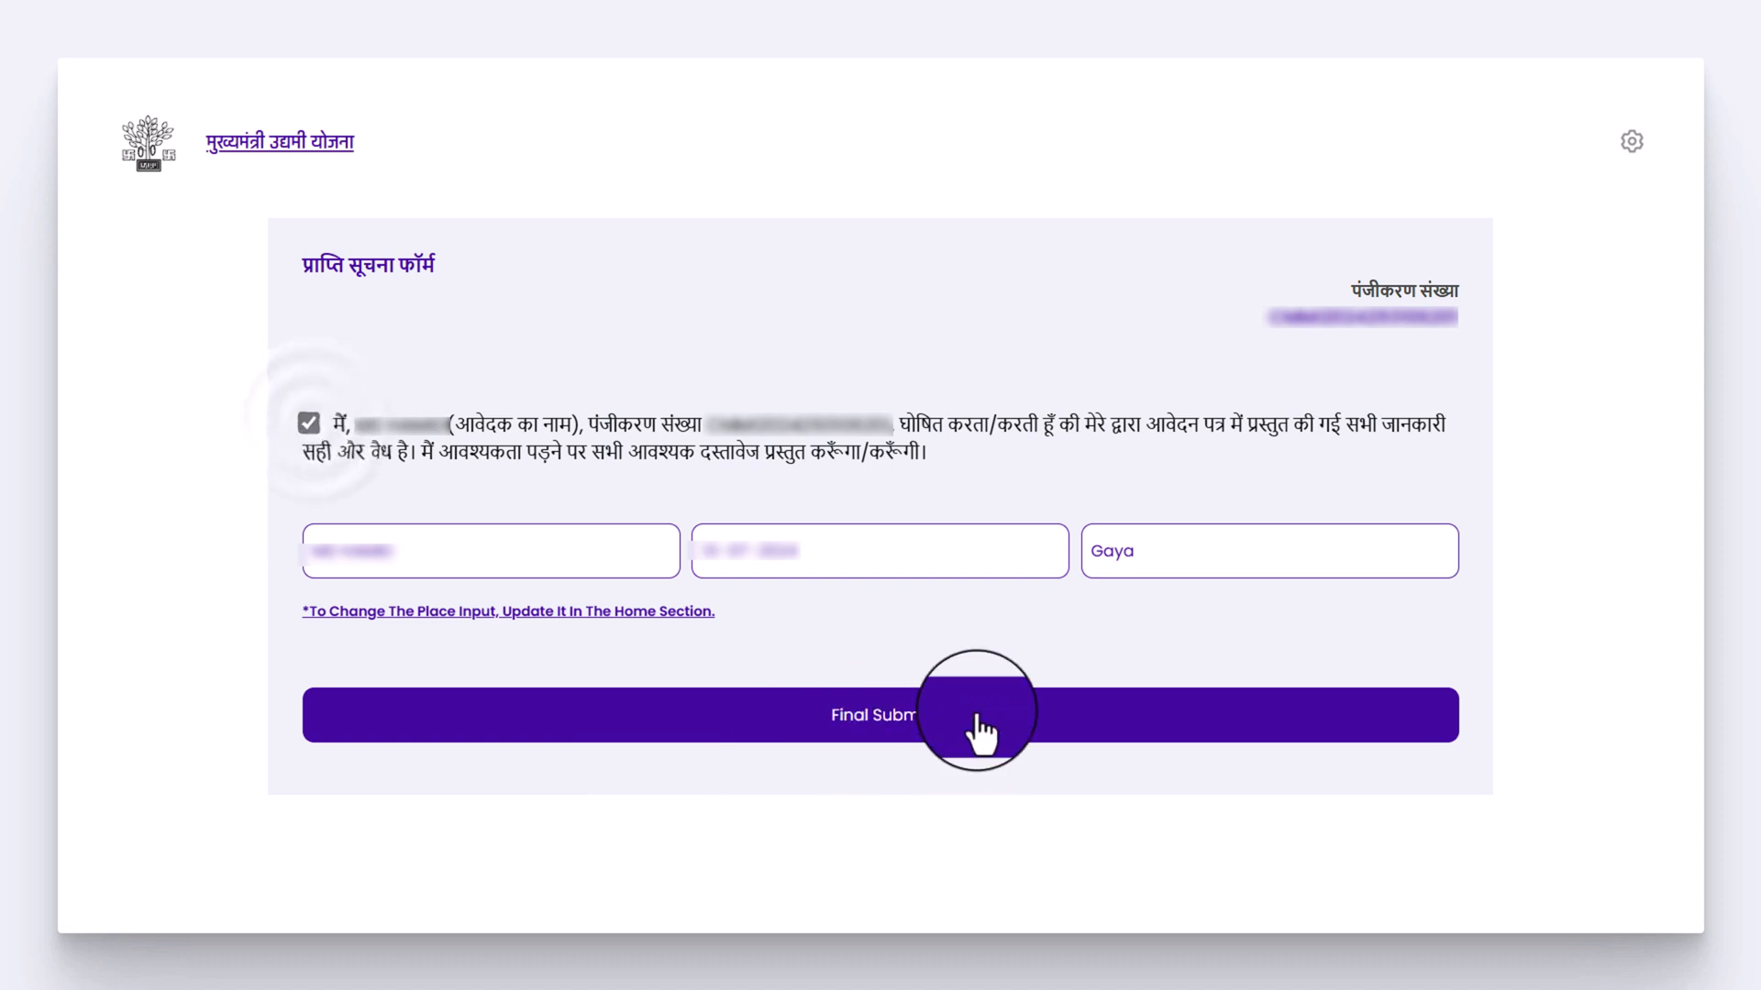
pyautogui.click(894, 721)
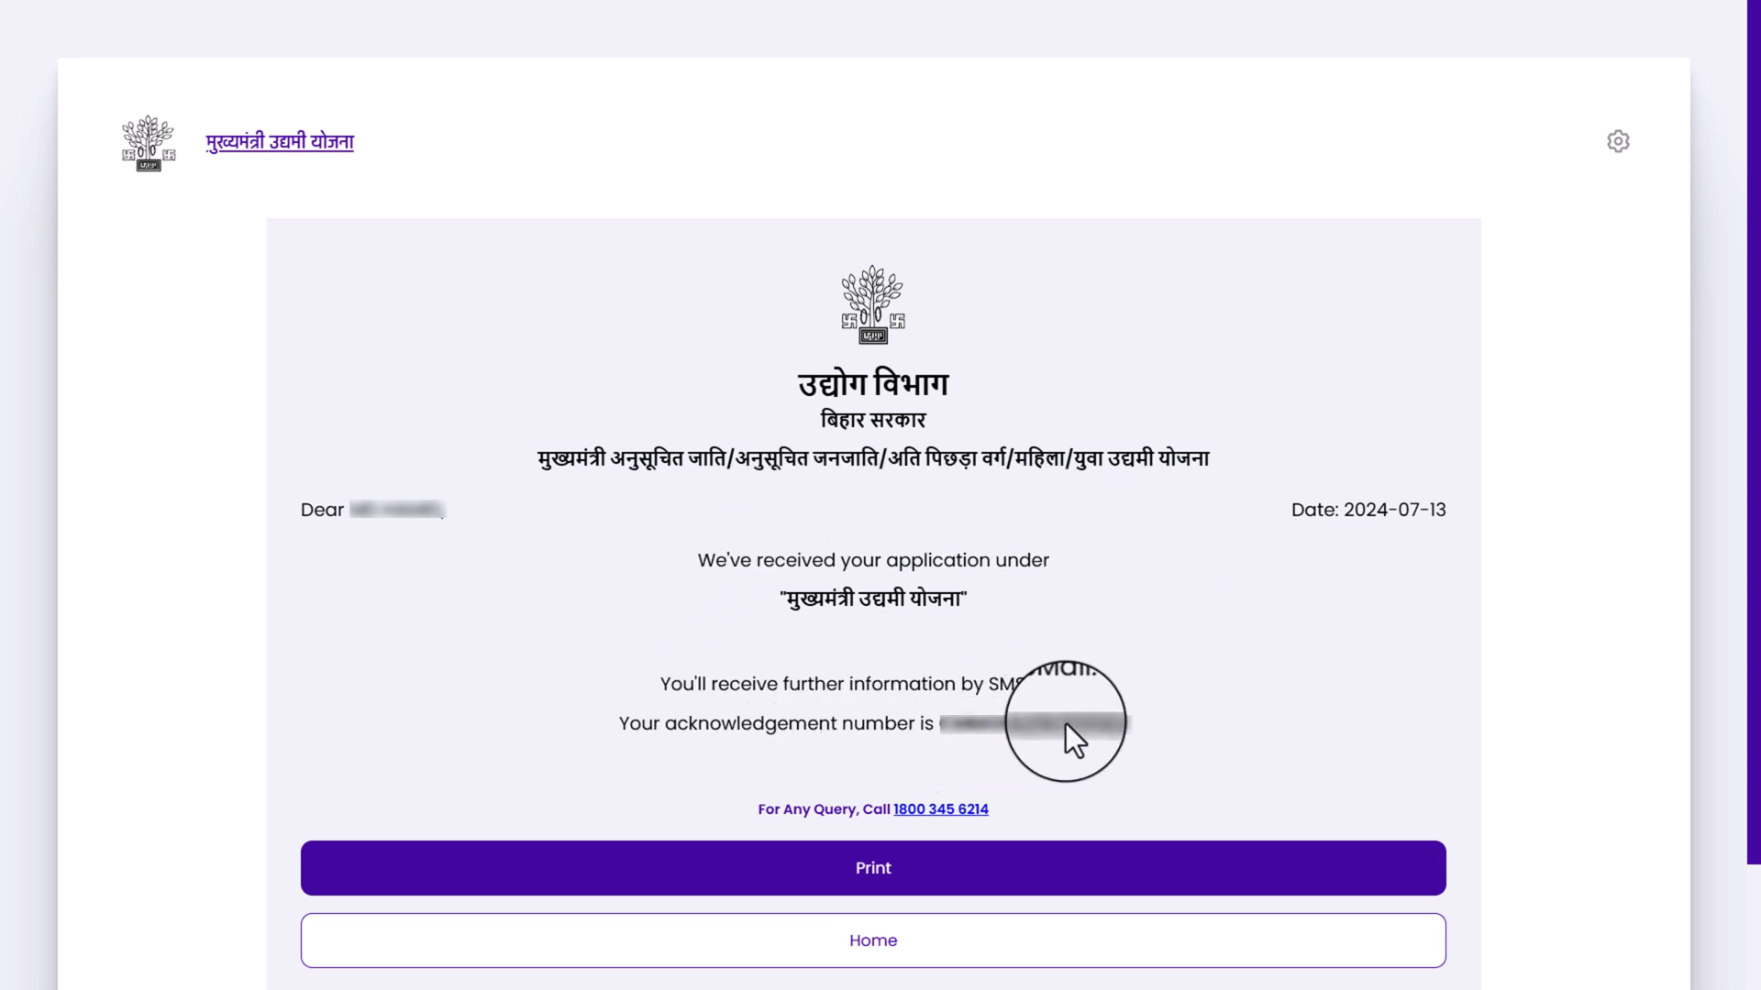
# - Print the acknowledgement page with Save as PDF as the destination and save it
pyautogui.click(893, 873)
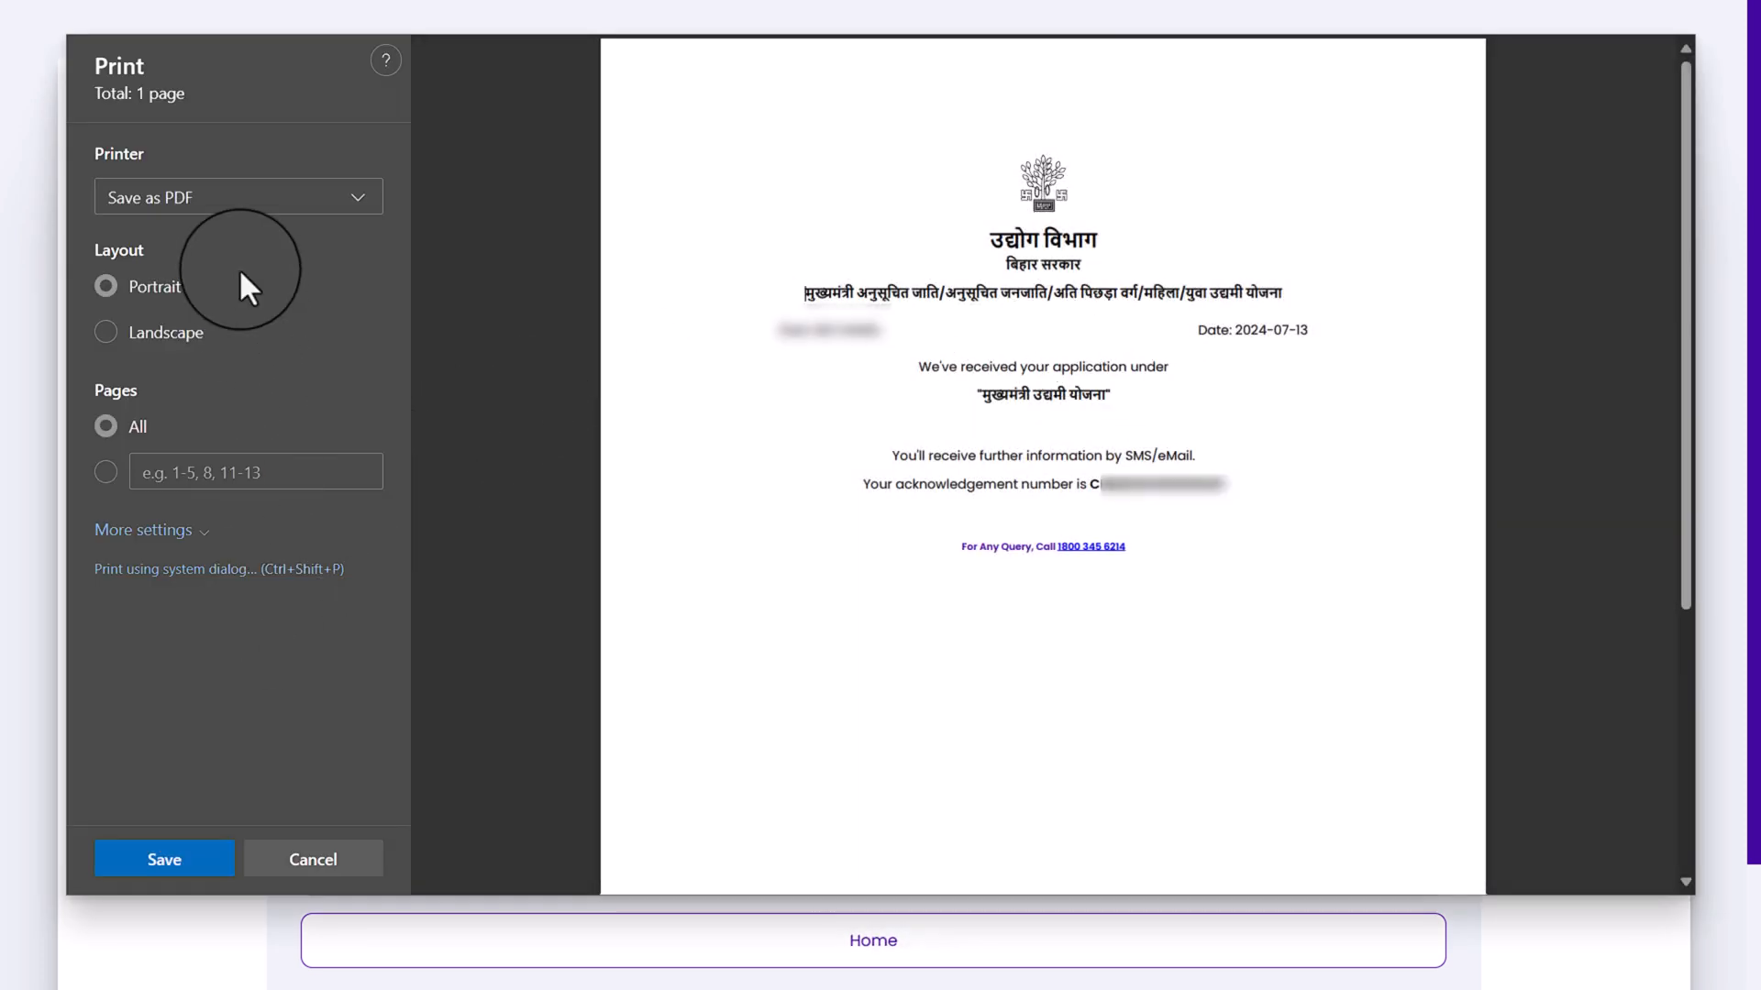
pyautogui.click(205, 197)
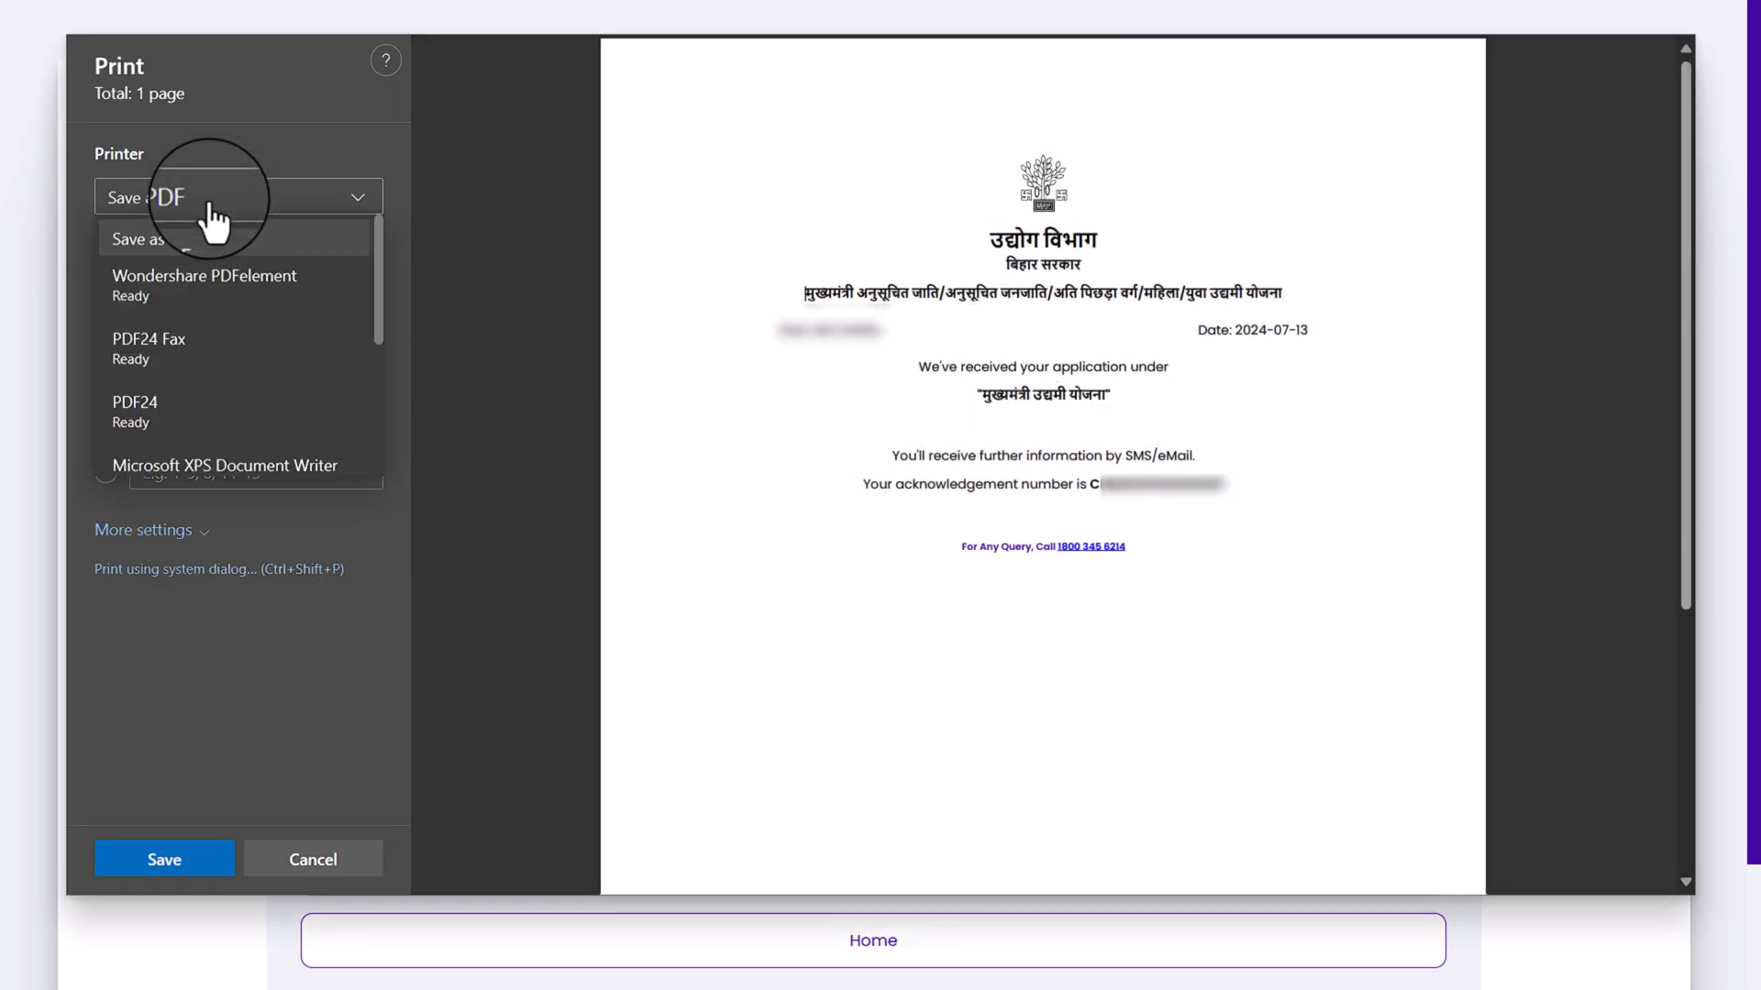
pyautogui.click(239, 161)
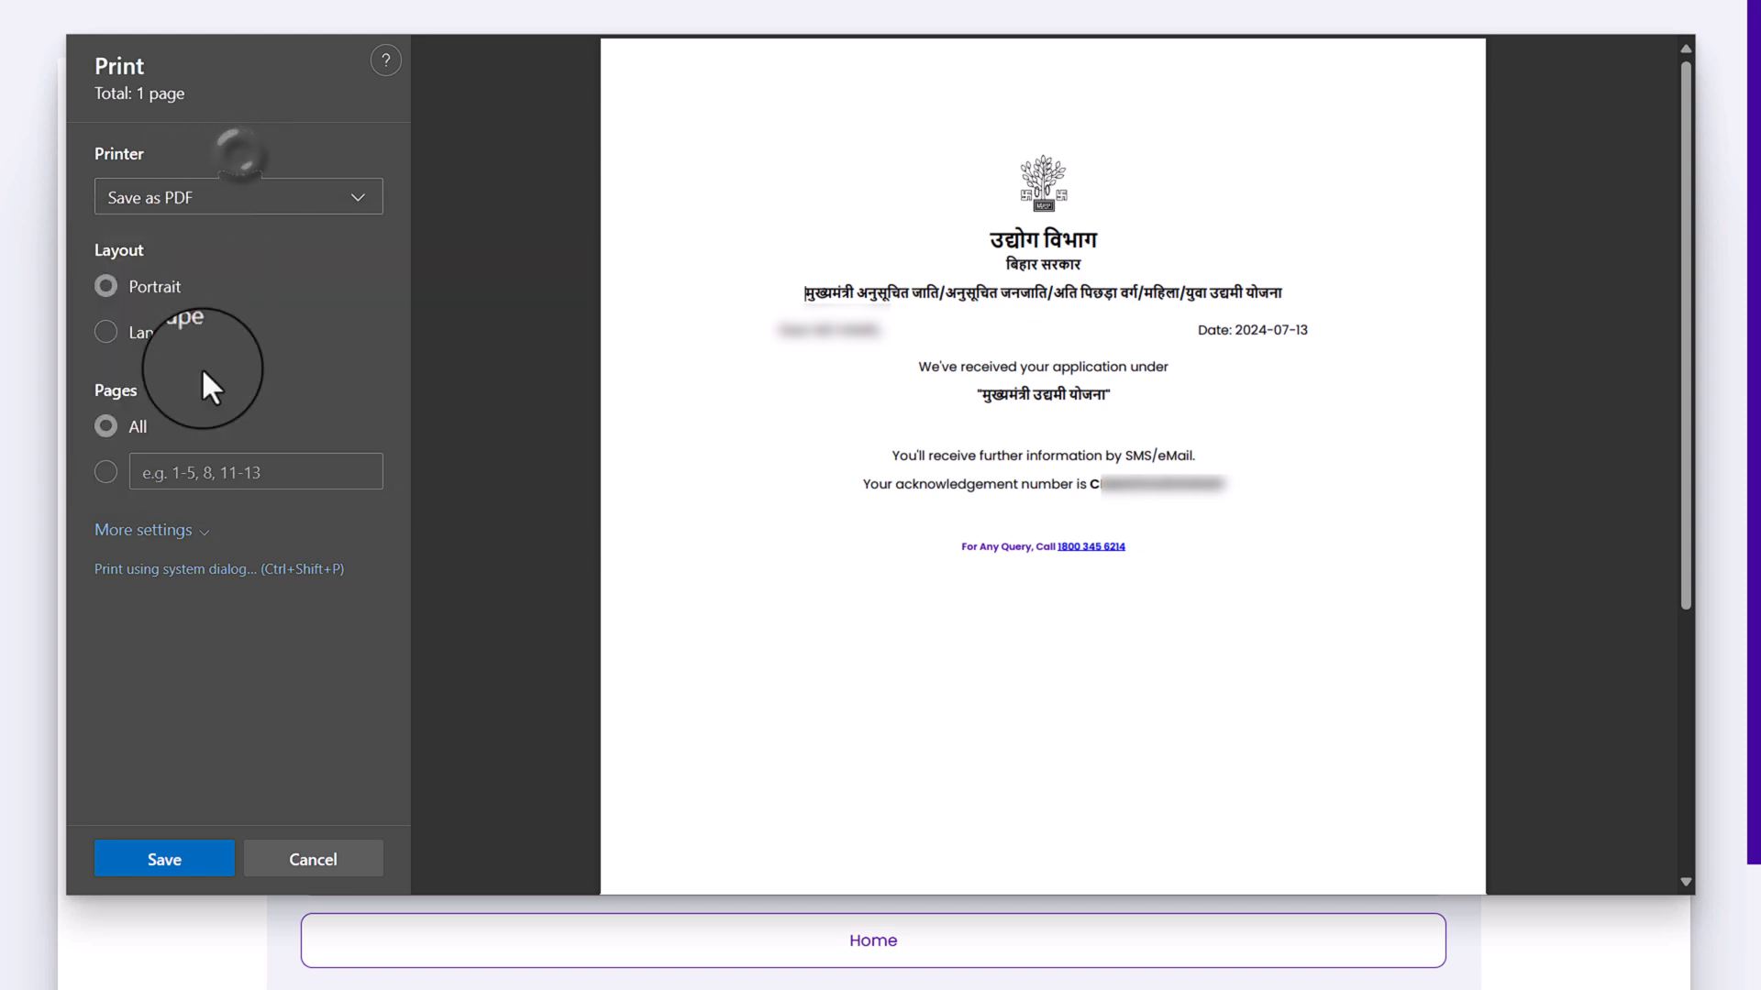
pyautogui.click(151, 869)
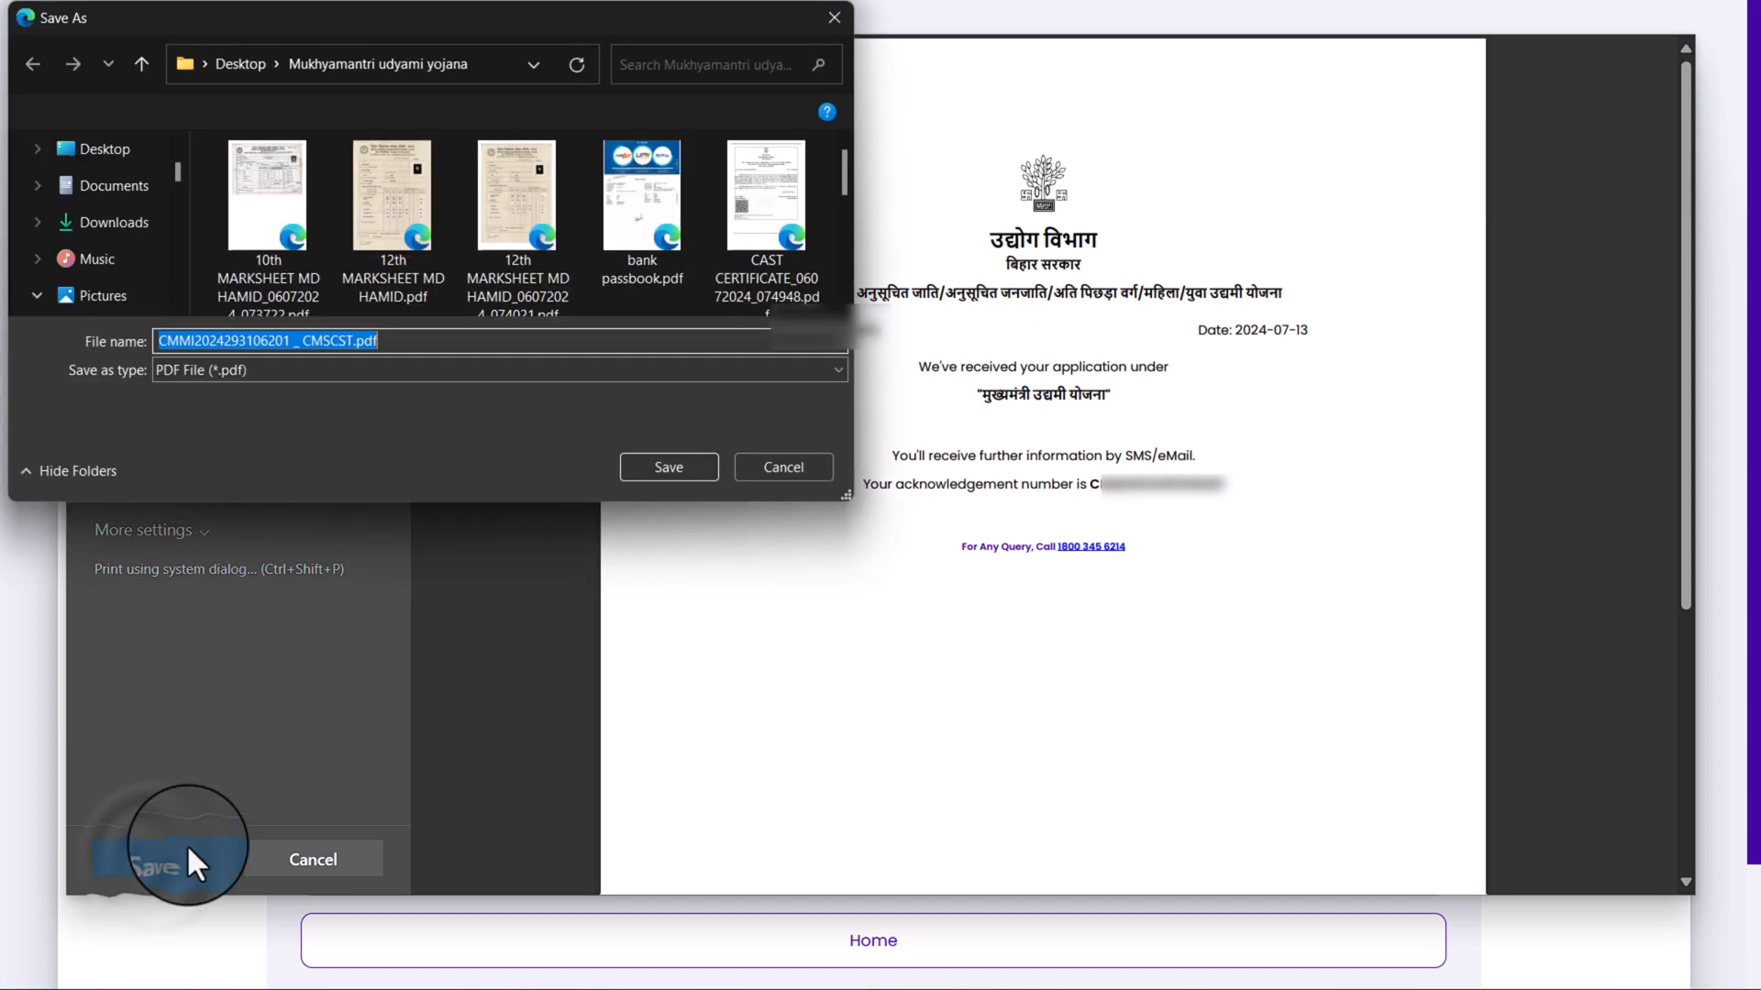